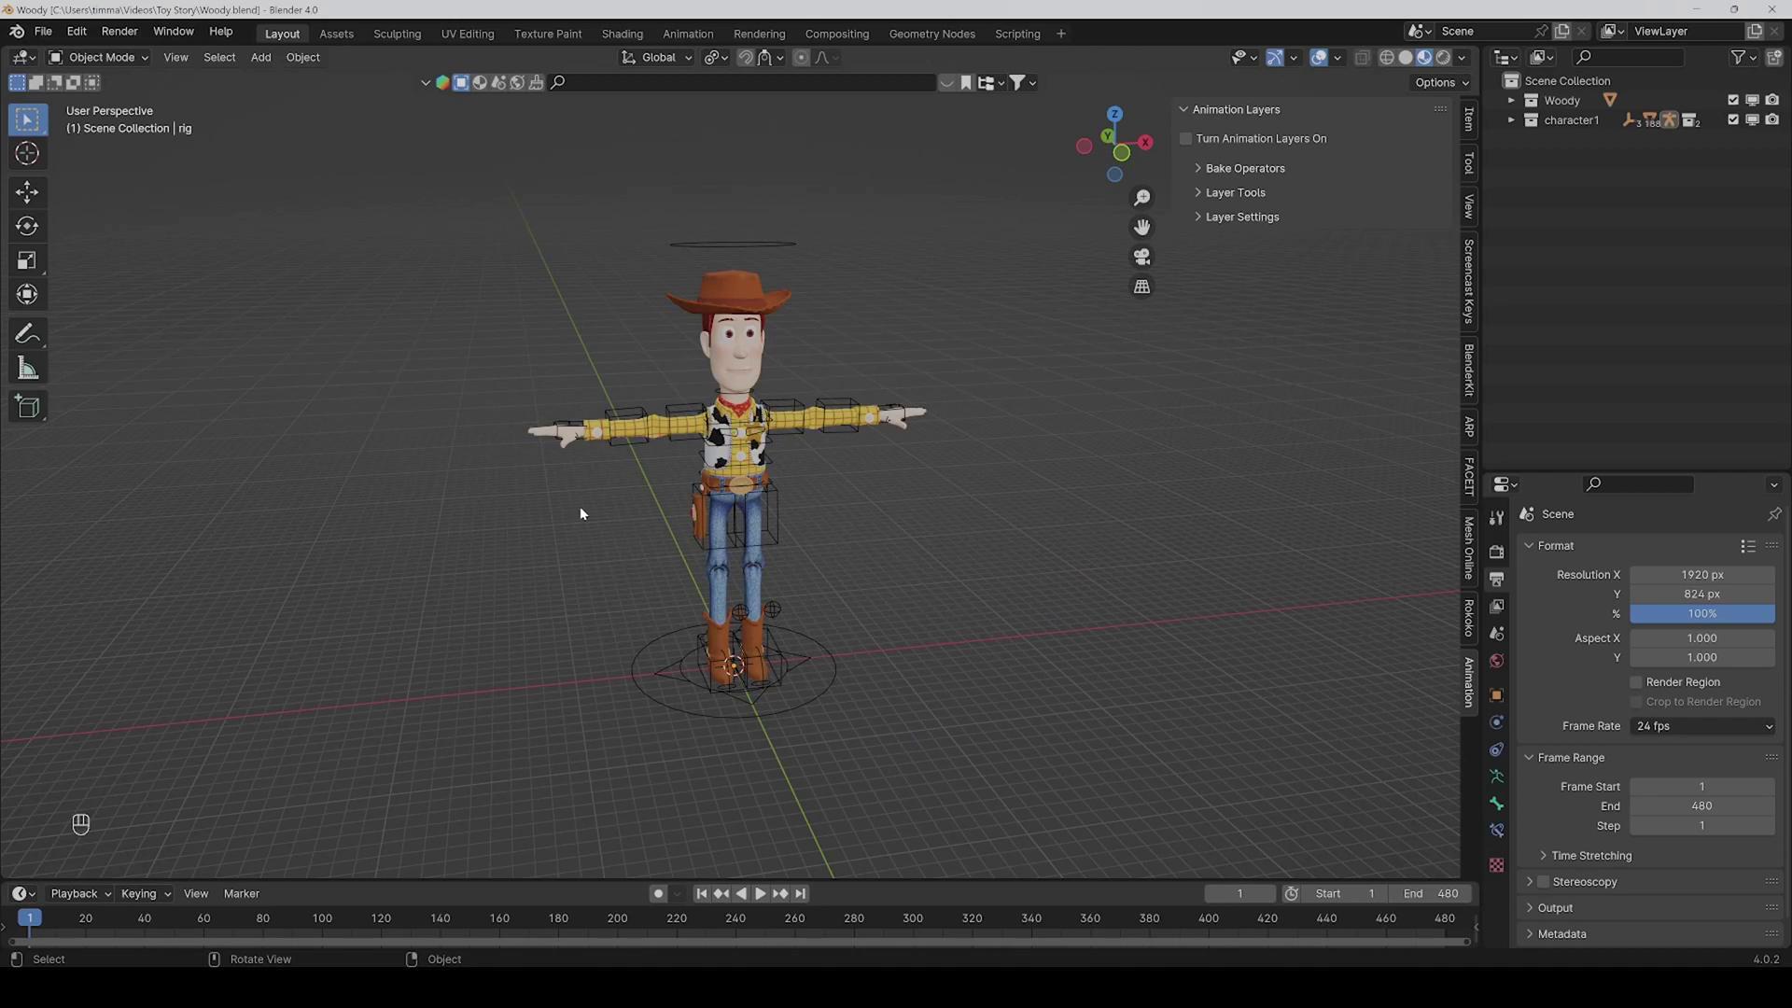
# - Select the character's rig and switch it to Pose Mode
pyautogui.click(620, 442)
pyautogui.click(97, 58)
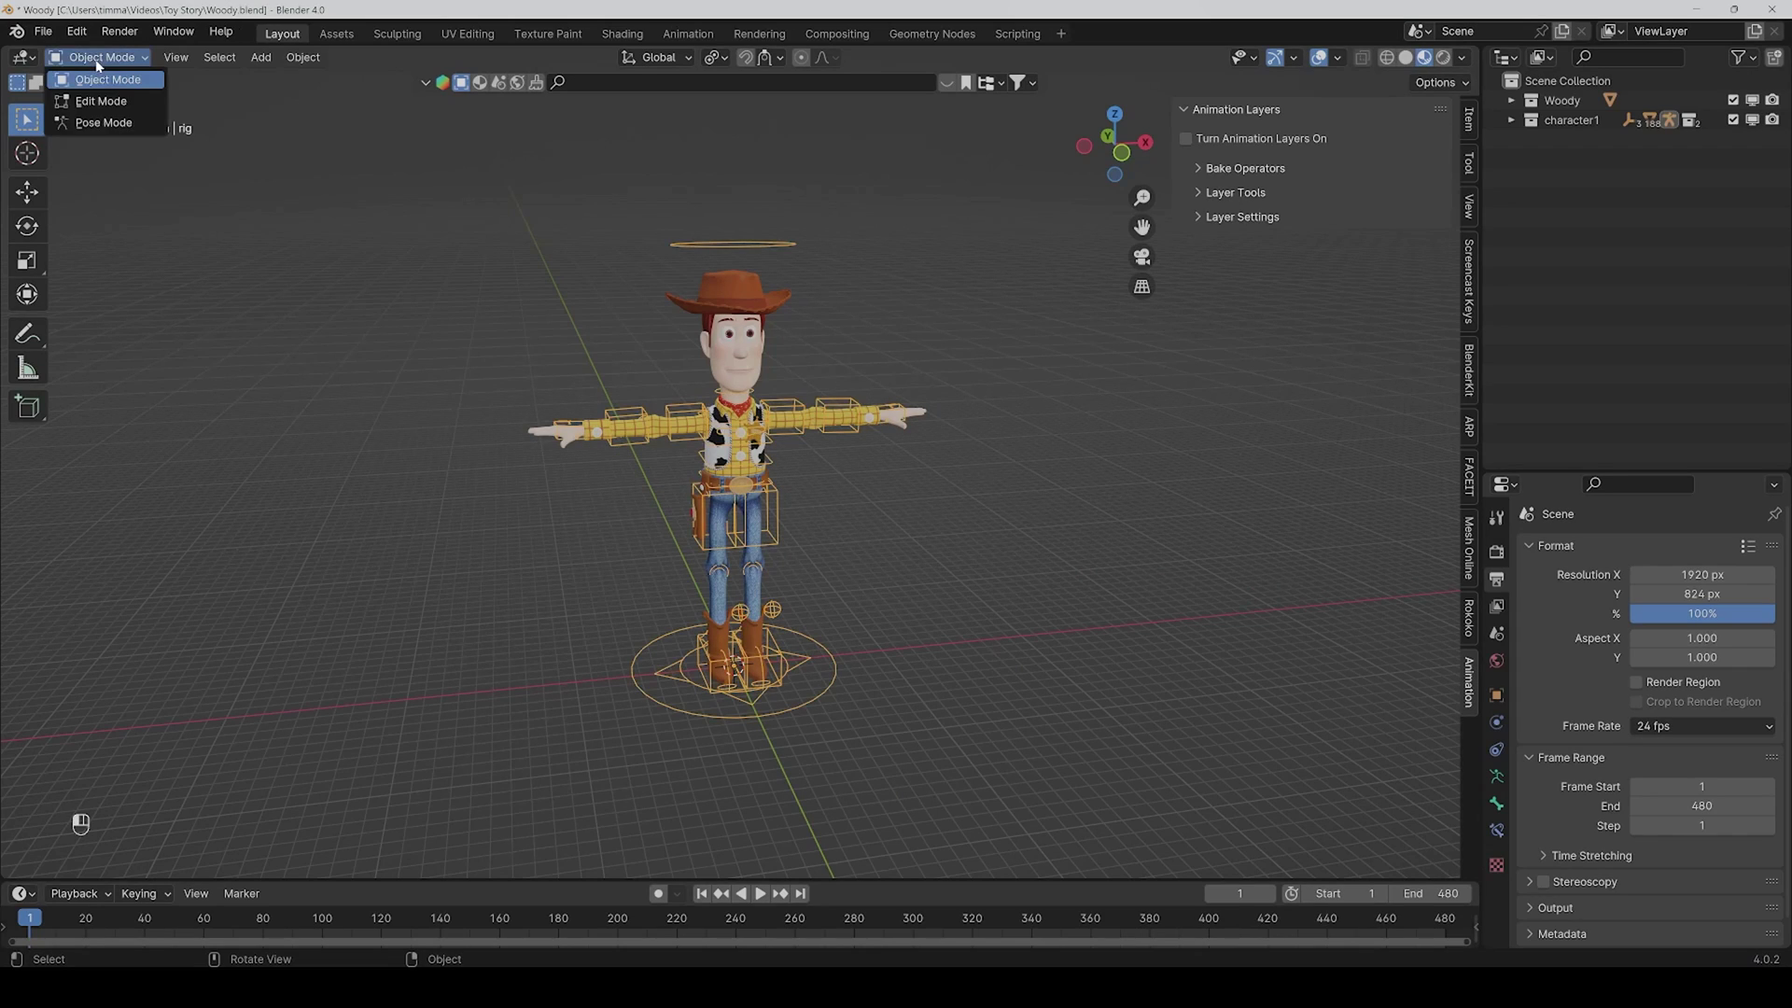
pyautogui.click(103, 122)
pyautogui.scroll(3, 629, 569)
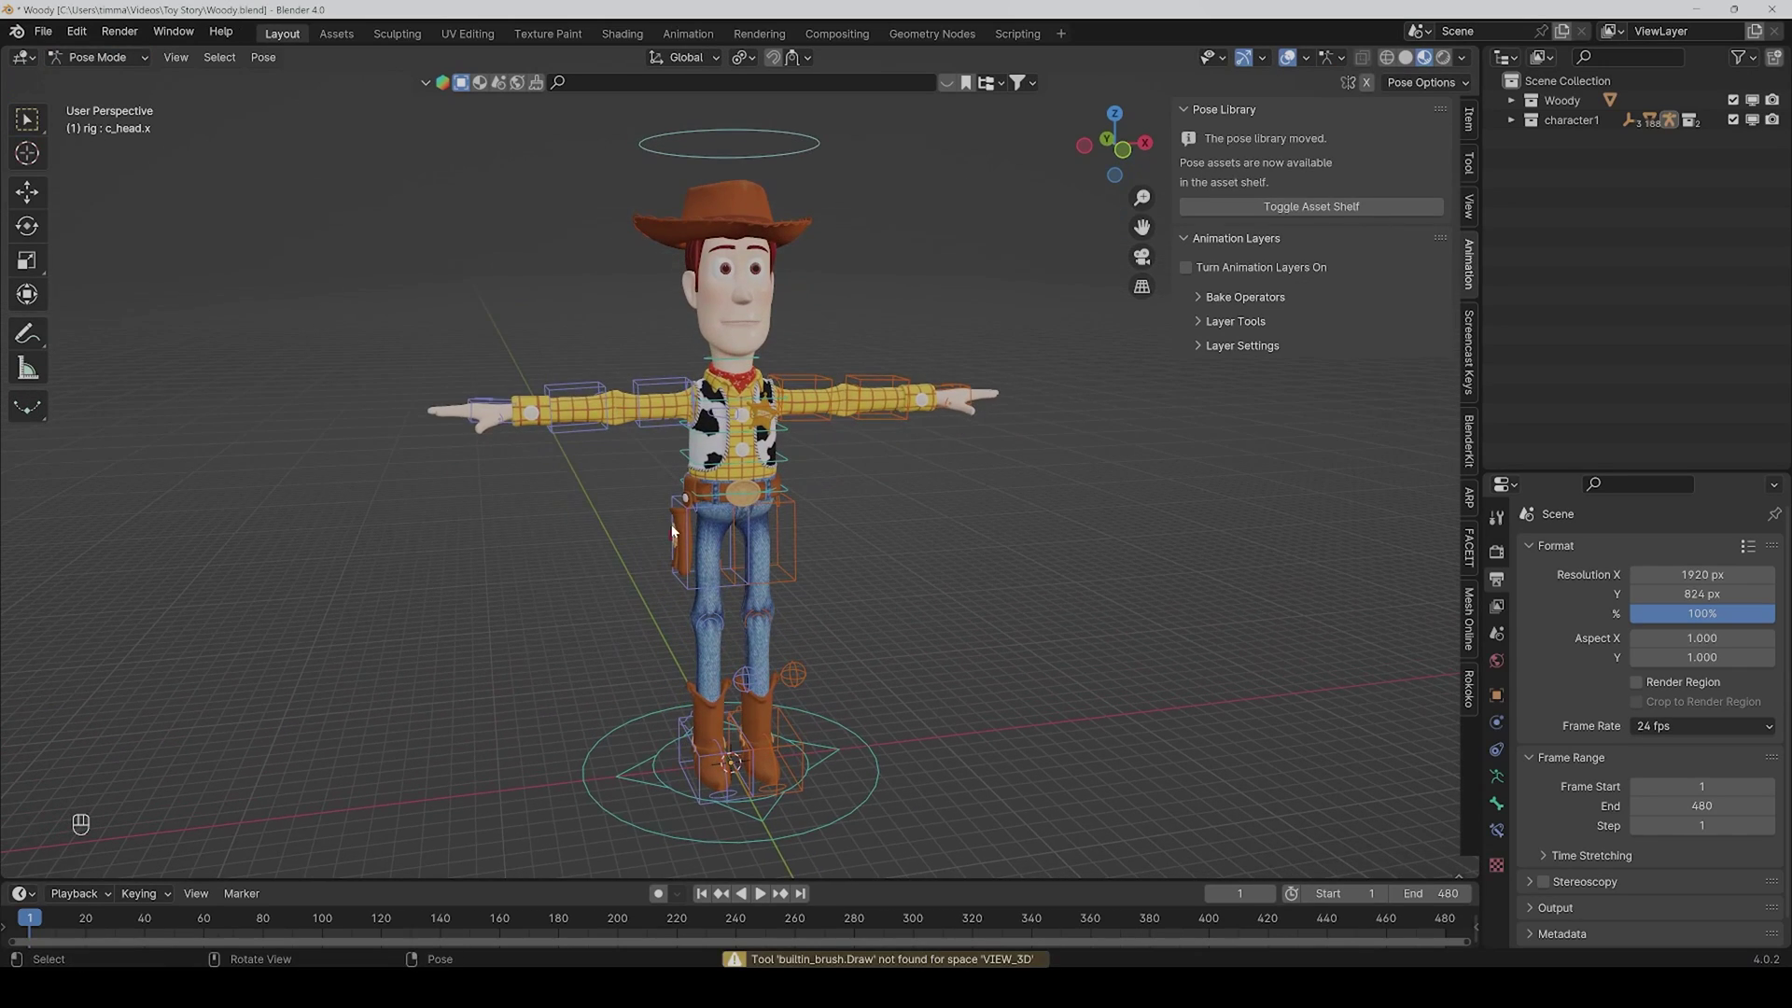
# - Move the root master bone about -4.59 m X, 0.45 m Y and -3.94 m Z, and keyframe it at frame 1
pyautogui.click(699, 500)
pyautogui.press('g')
pyautogui.click(579, 602)
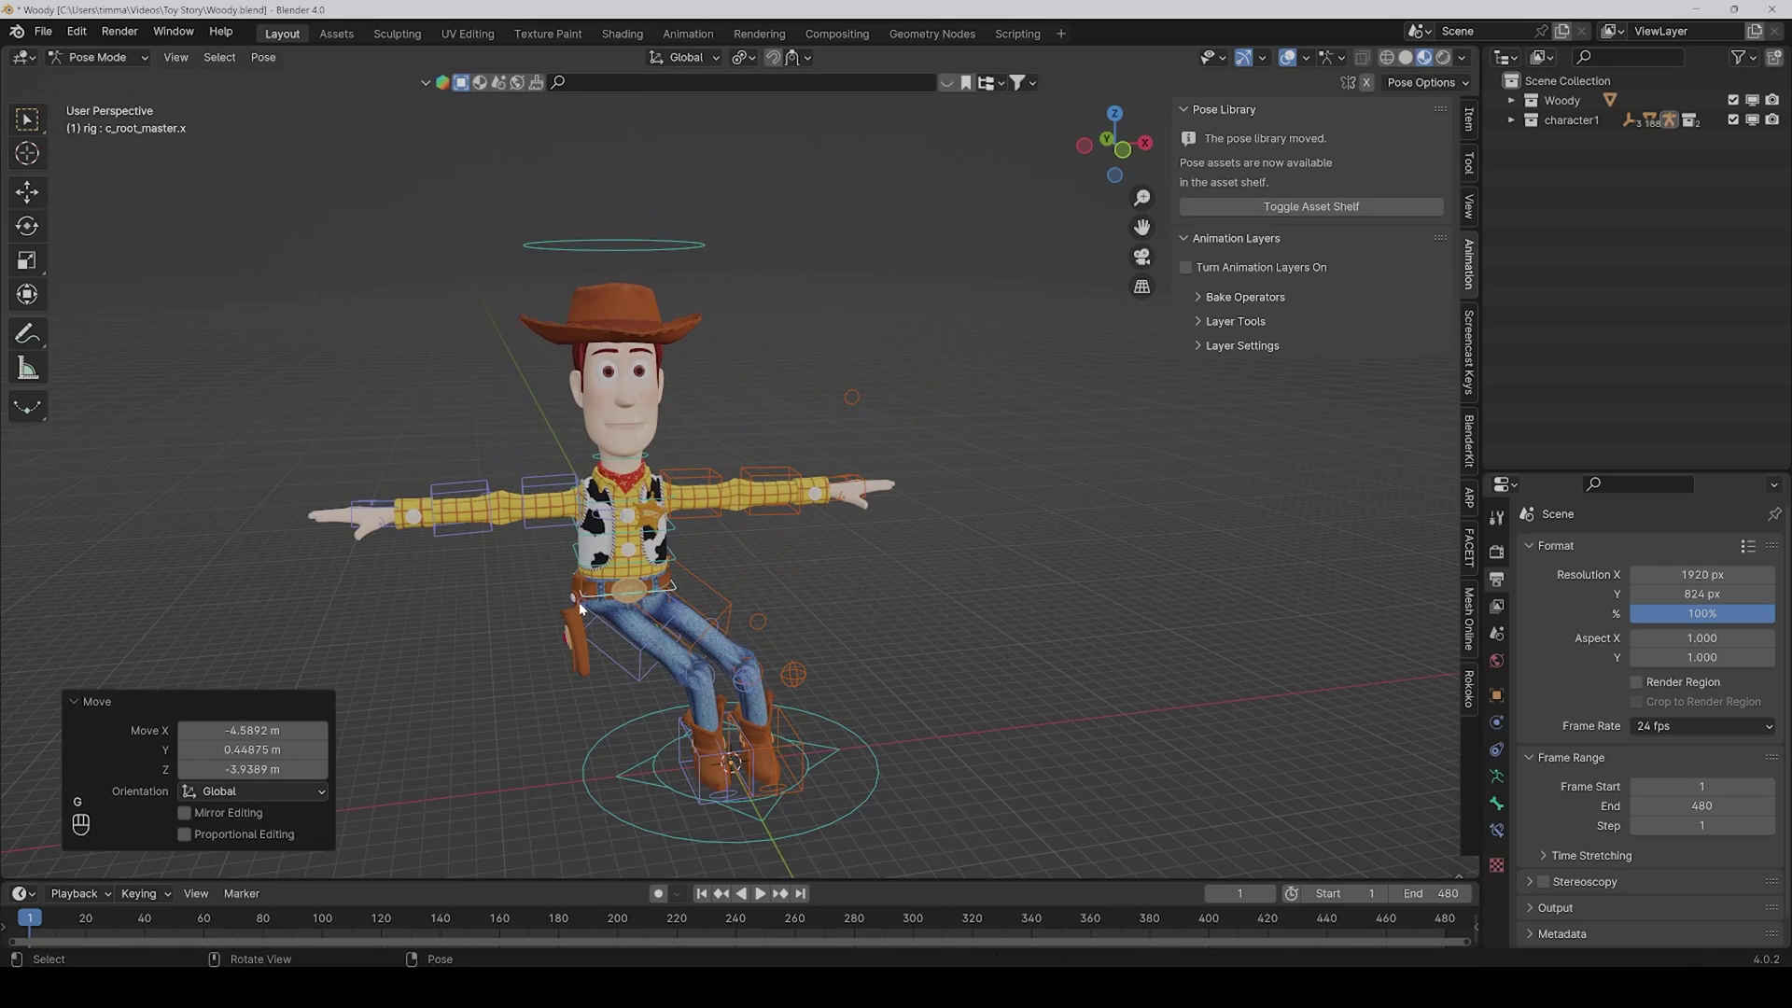
pyautogui.press('i')
pyautogui.click(567, 597)
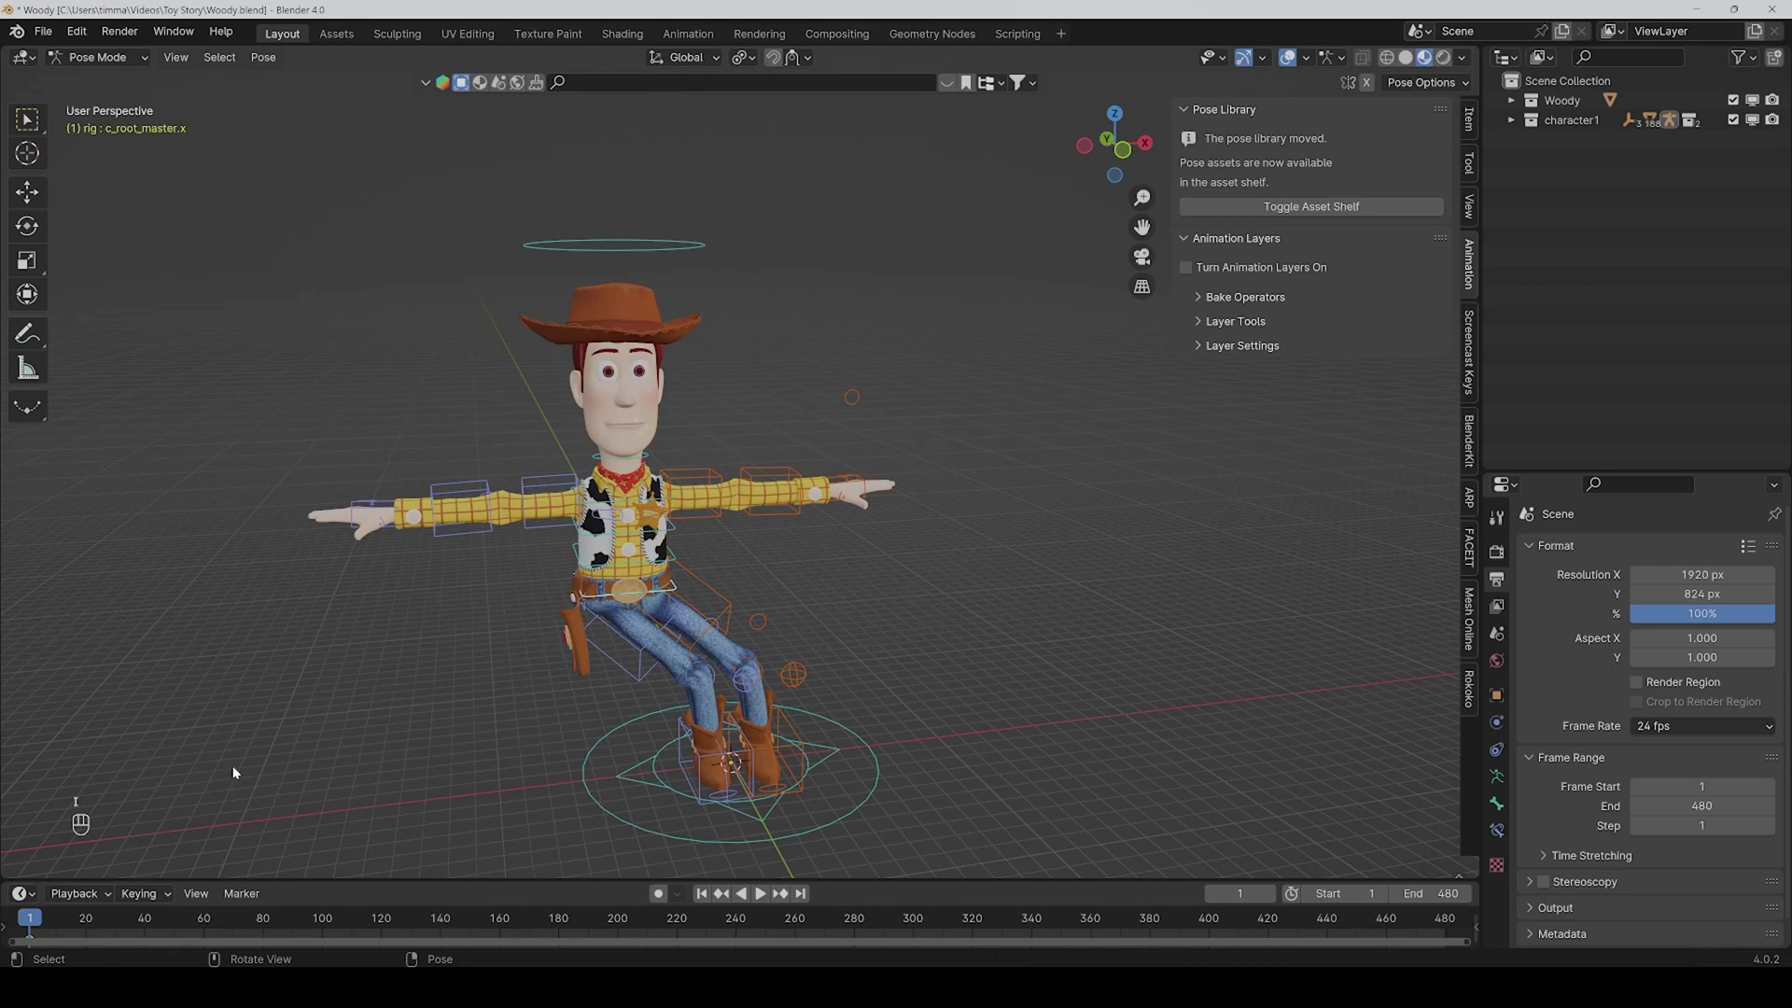
# - At frame 20, move the root master bone about 4.58 m X, -0.62 m Y and 3.02 m Z, and insert a Location keyframe
pyautogui.keyDown('alt'); pyautogui.scroll(-19, 607, 572); pyautogui.keyUp('alt')
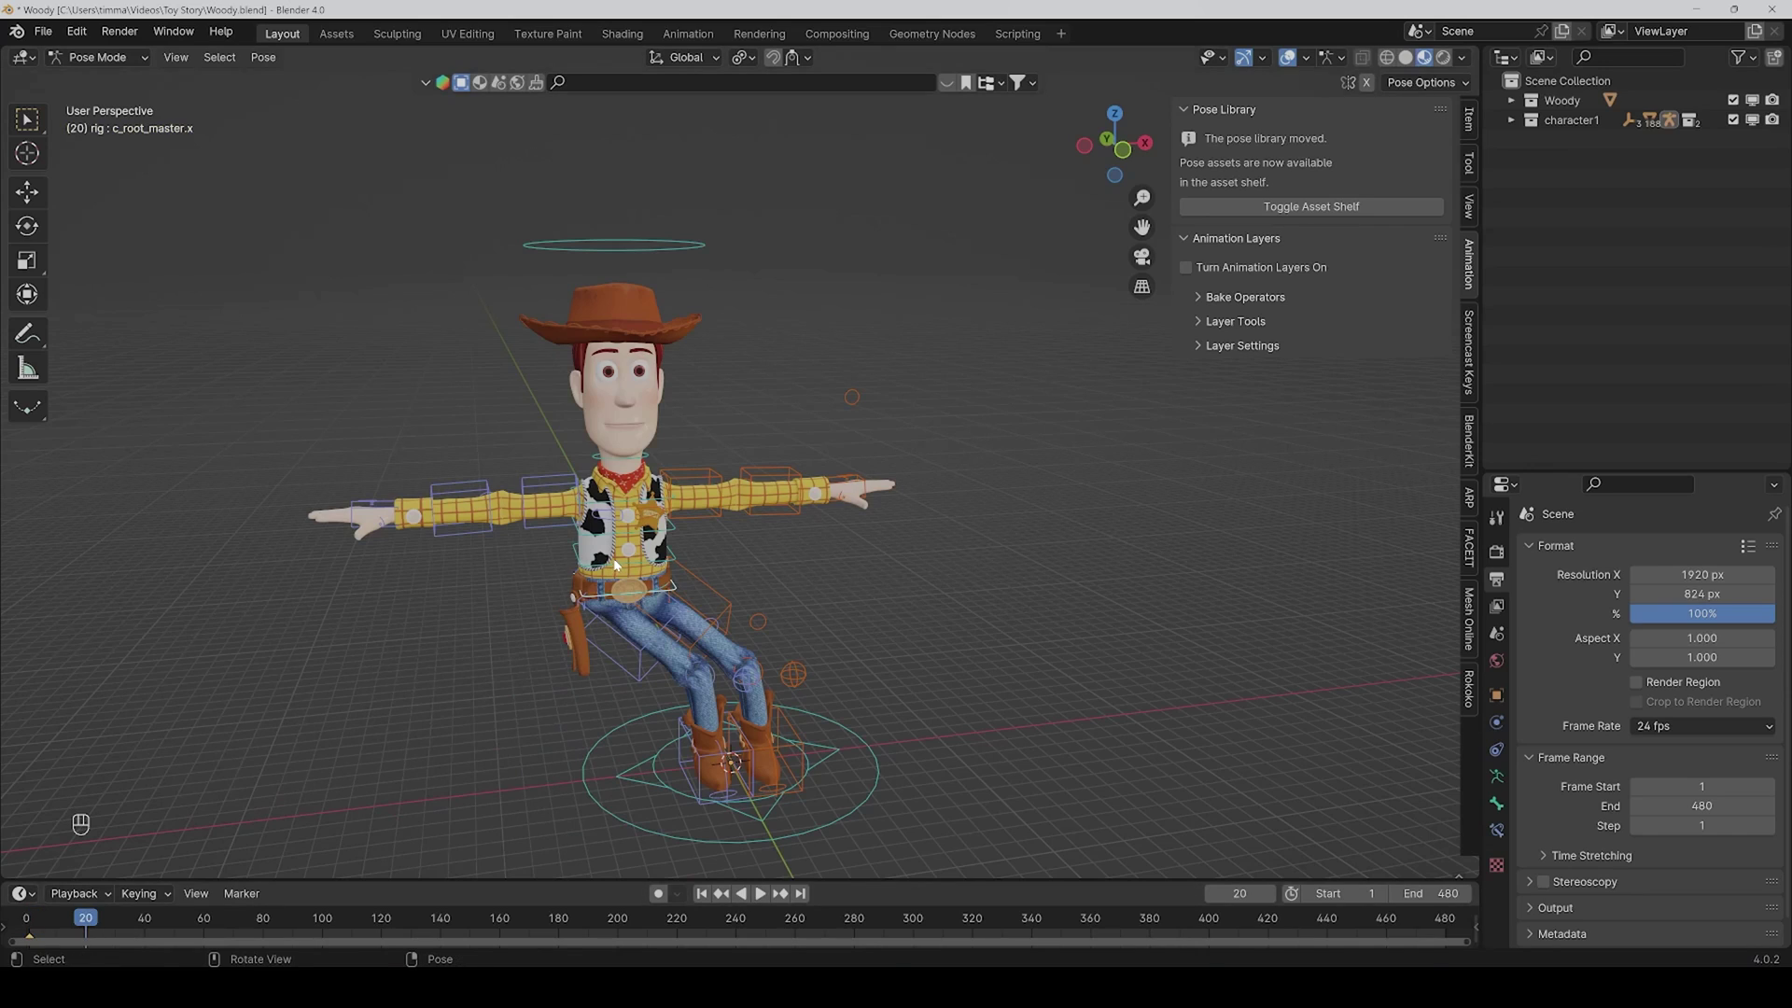
pyautogui.press('g')
pyautogui.click(723, 500)
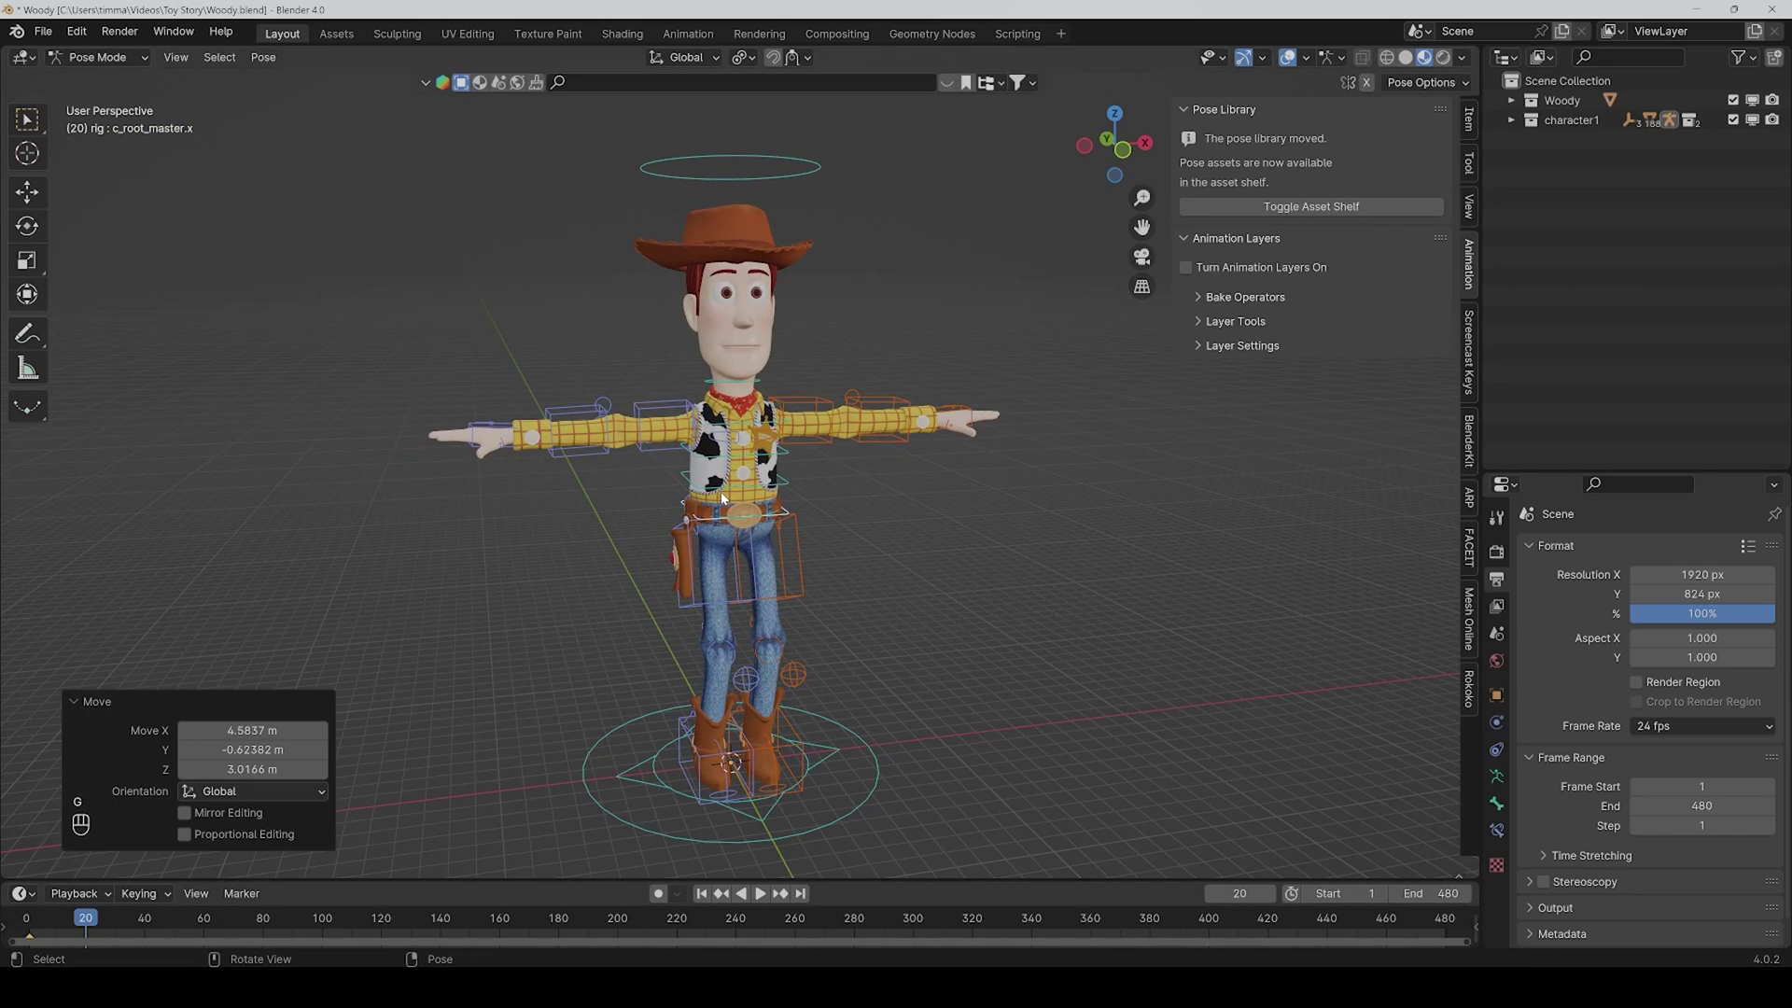
pyautogui.press('i')
pyautogui.click(723, 499)
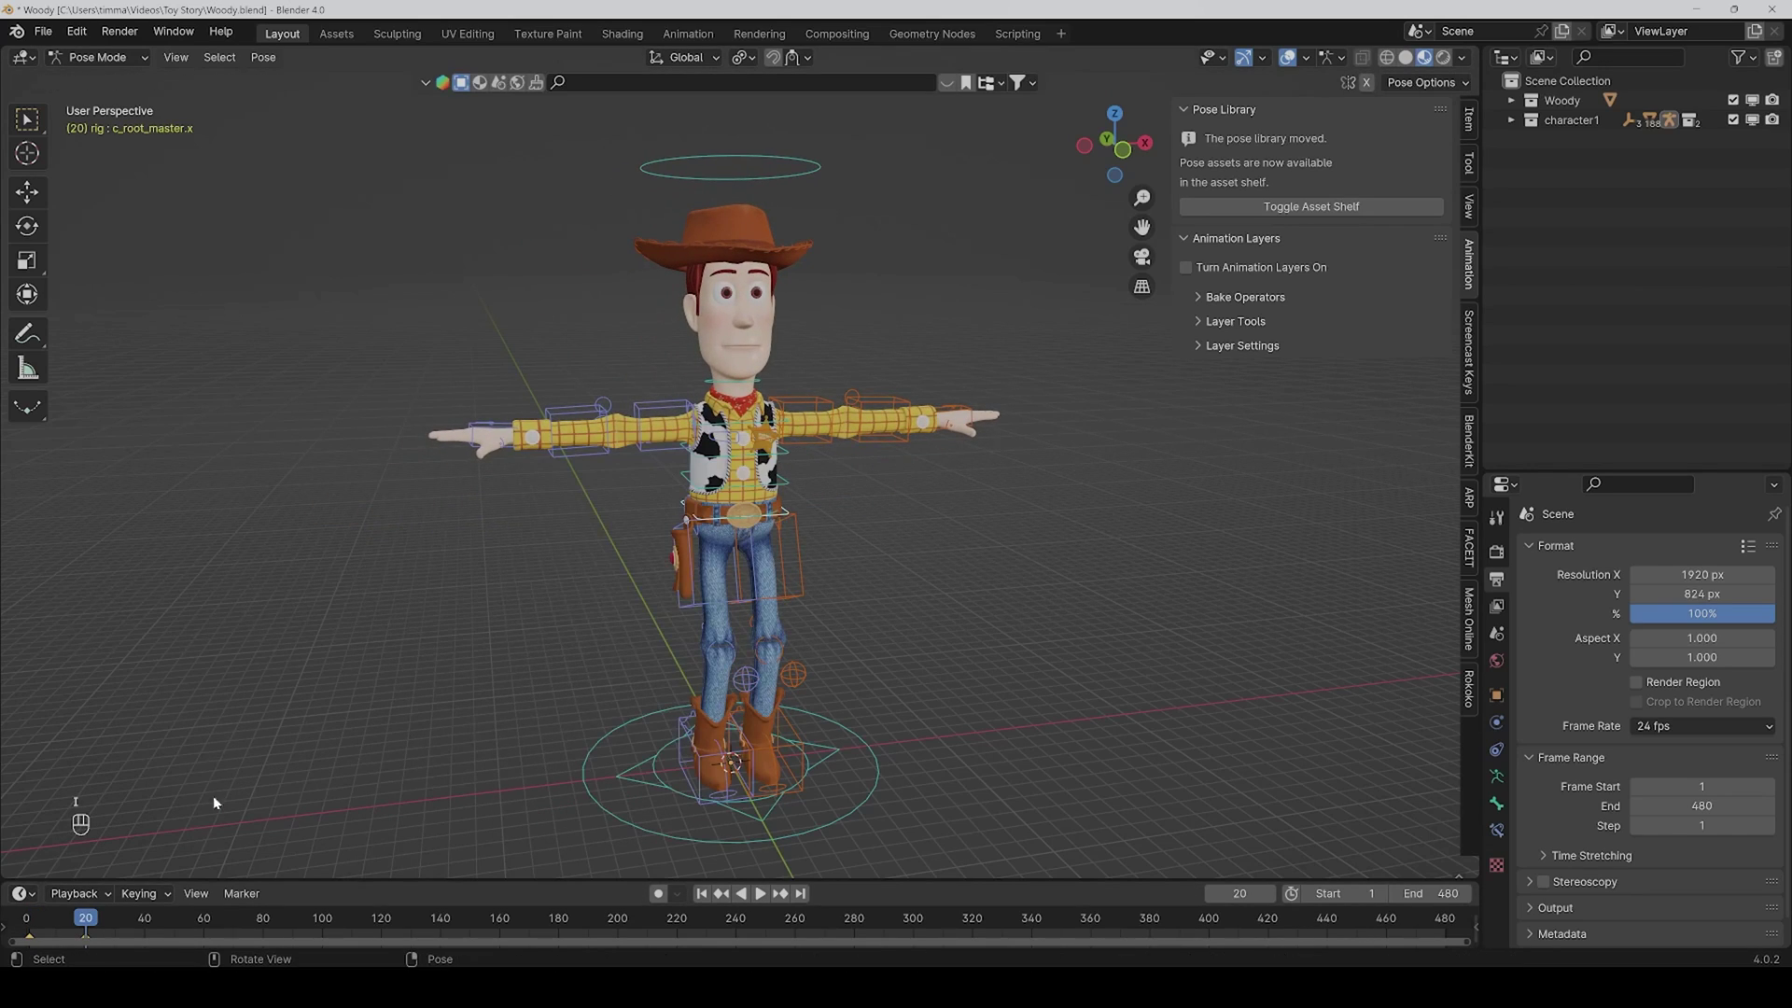
# - At frame 40, move the root master bone about 4.38 m X, -1.64 m Y and -2.59 m Z, and insert a Location keyframe
pyautogui.click(146, 922)
pyautogui.press('g')
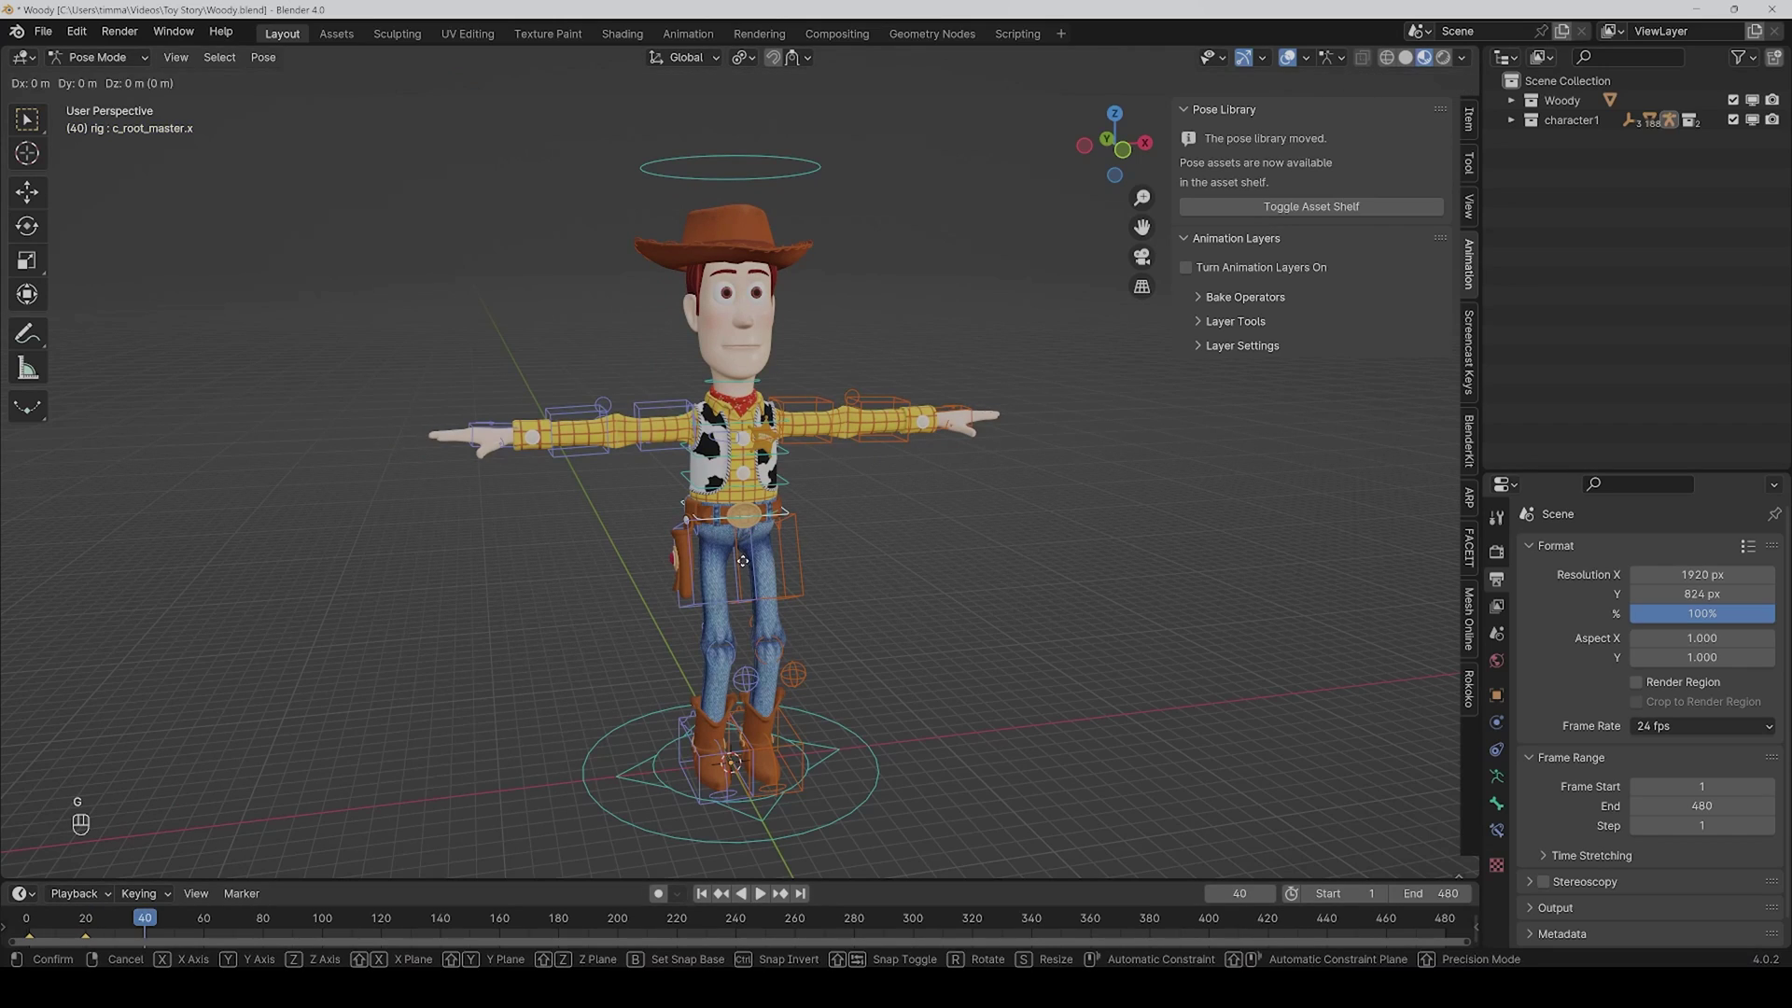
pyautogui.click(852, 623)
pyautogui.press('i')
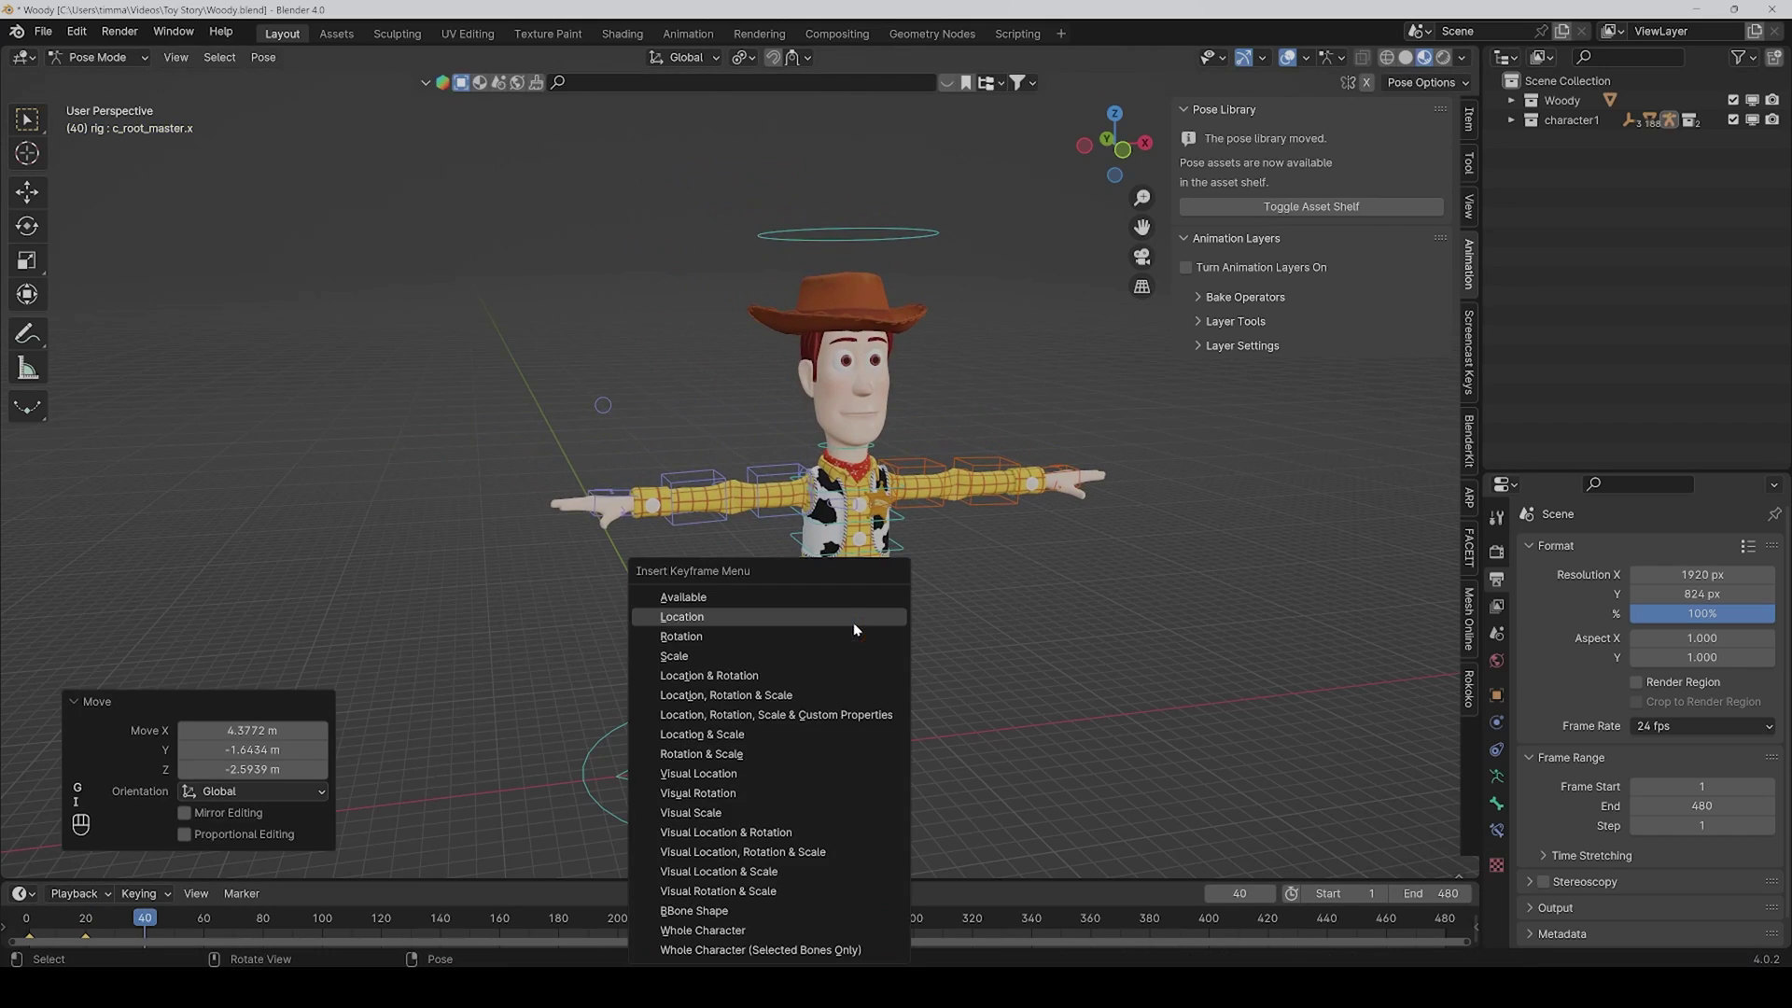
pyautogui.click(853, 620)
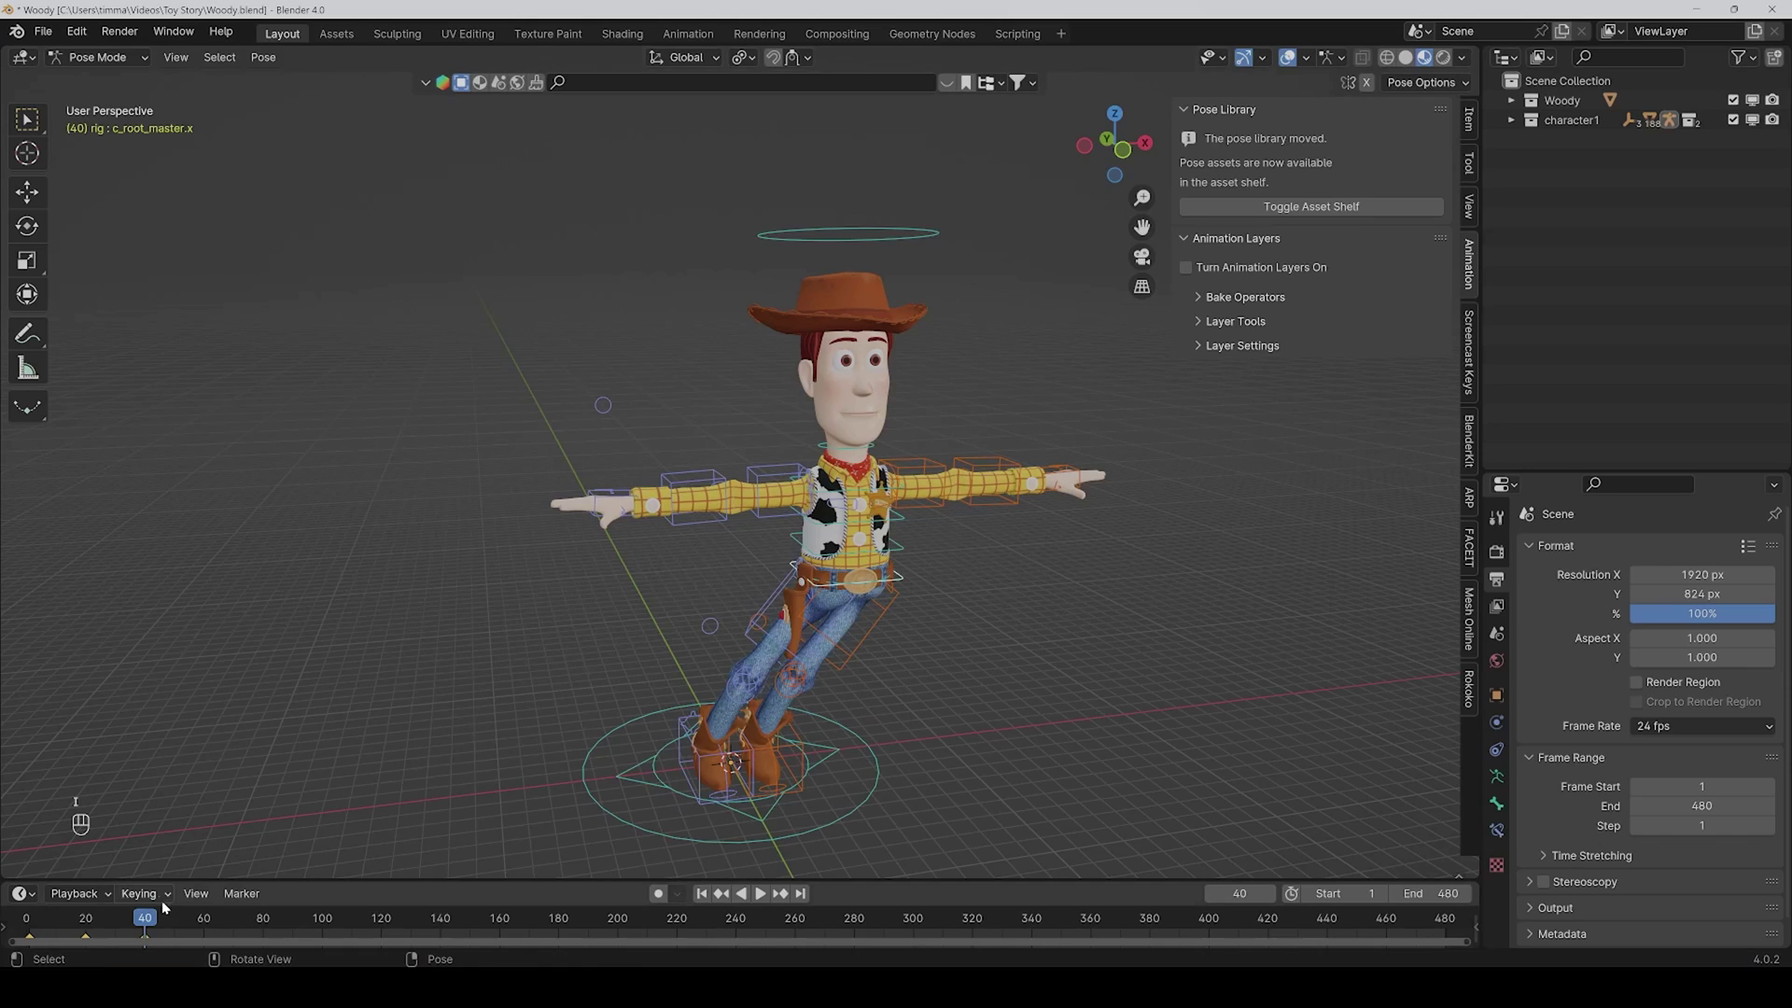
# - Play the body movement from frame 1 and scrub through its keyframes up to frame 39
pyautogui.click(28, 922)
pyautogui.press('space')
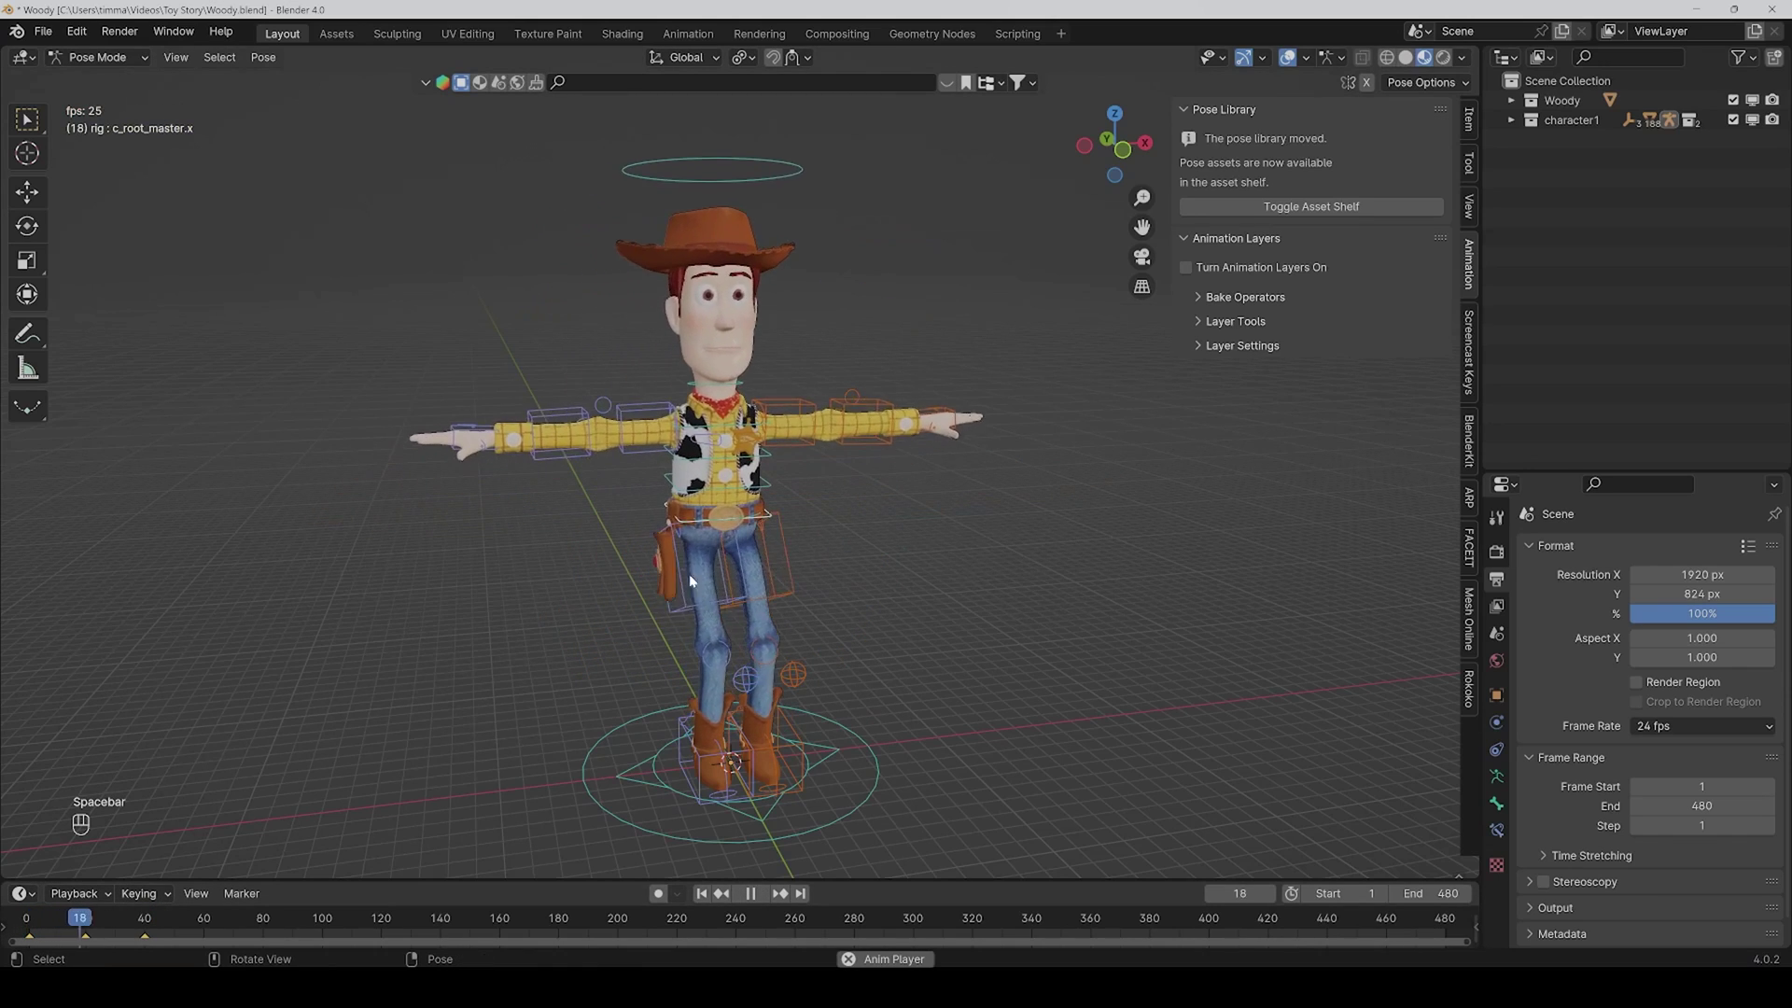
pyautogui.press('space')
pyautogui.moveTo(720, 613)
pyautogui.mouseDown(button='middle')
pyautogui.moveTo(698, 619)
pyautogui.moveTo(726, 627)
pyautogui.mouseUp(button='middle')
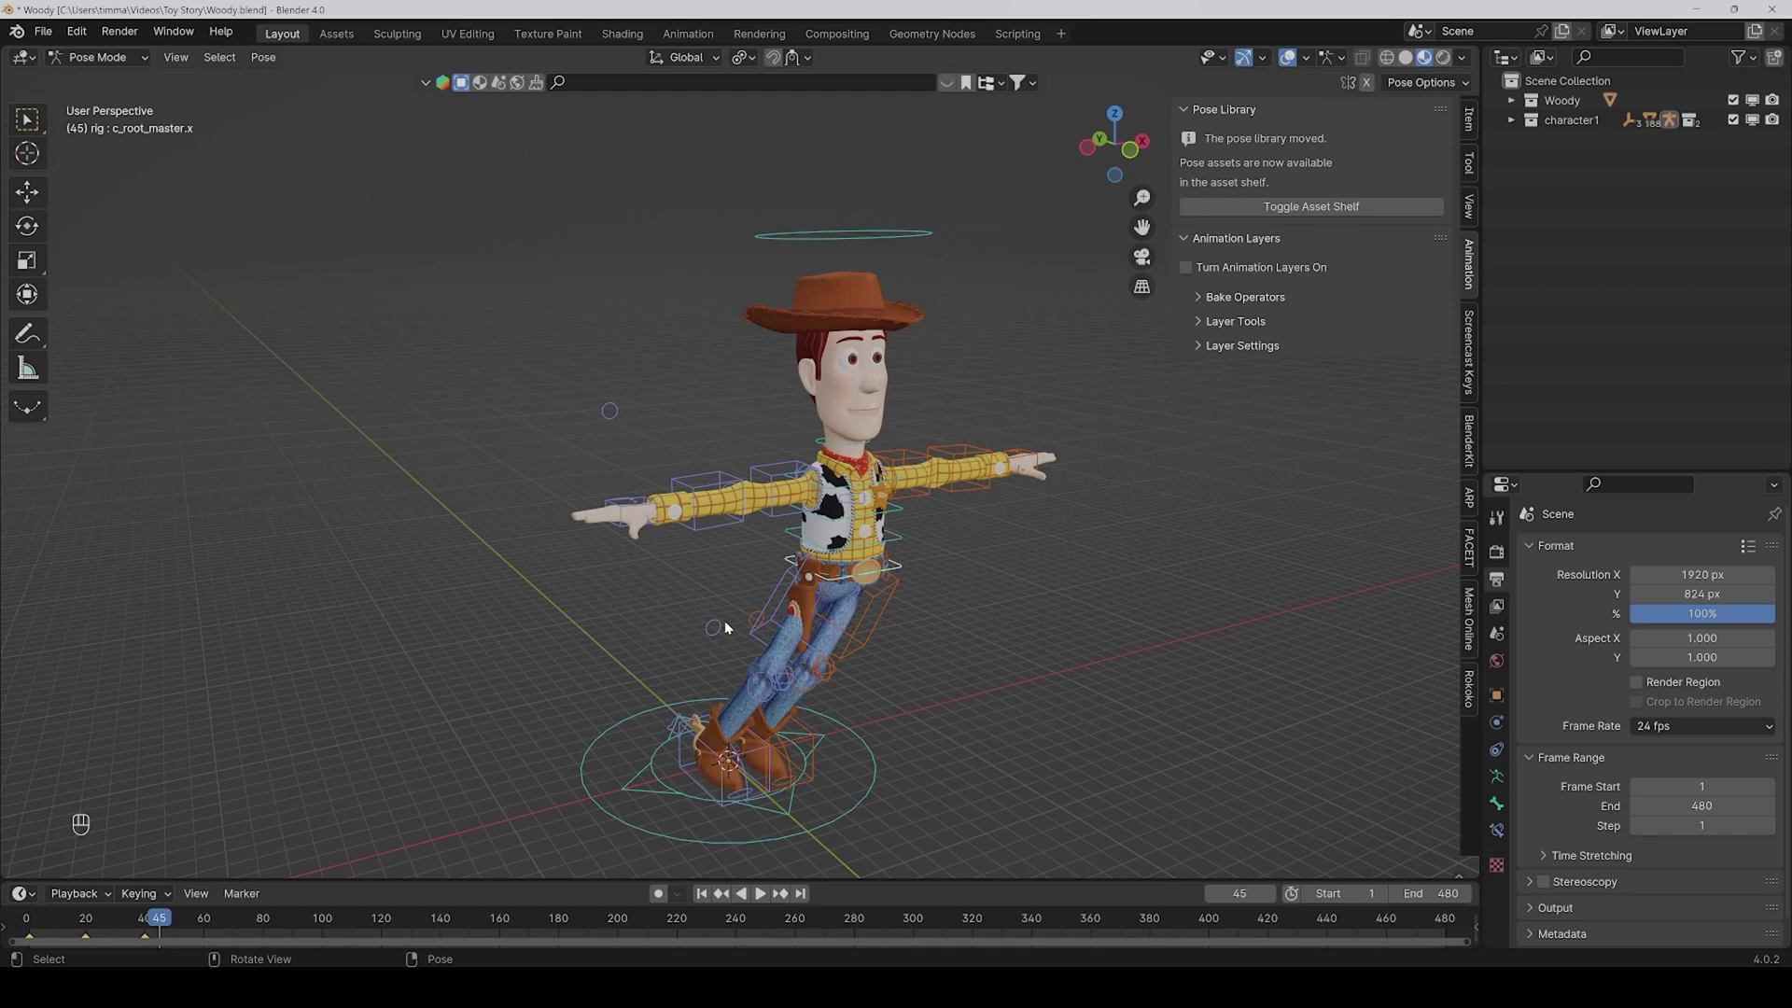
pyautogui.moveTo(34, 933); pyautogui.dragTo(141, 927)
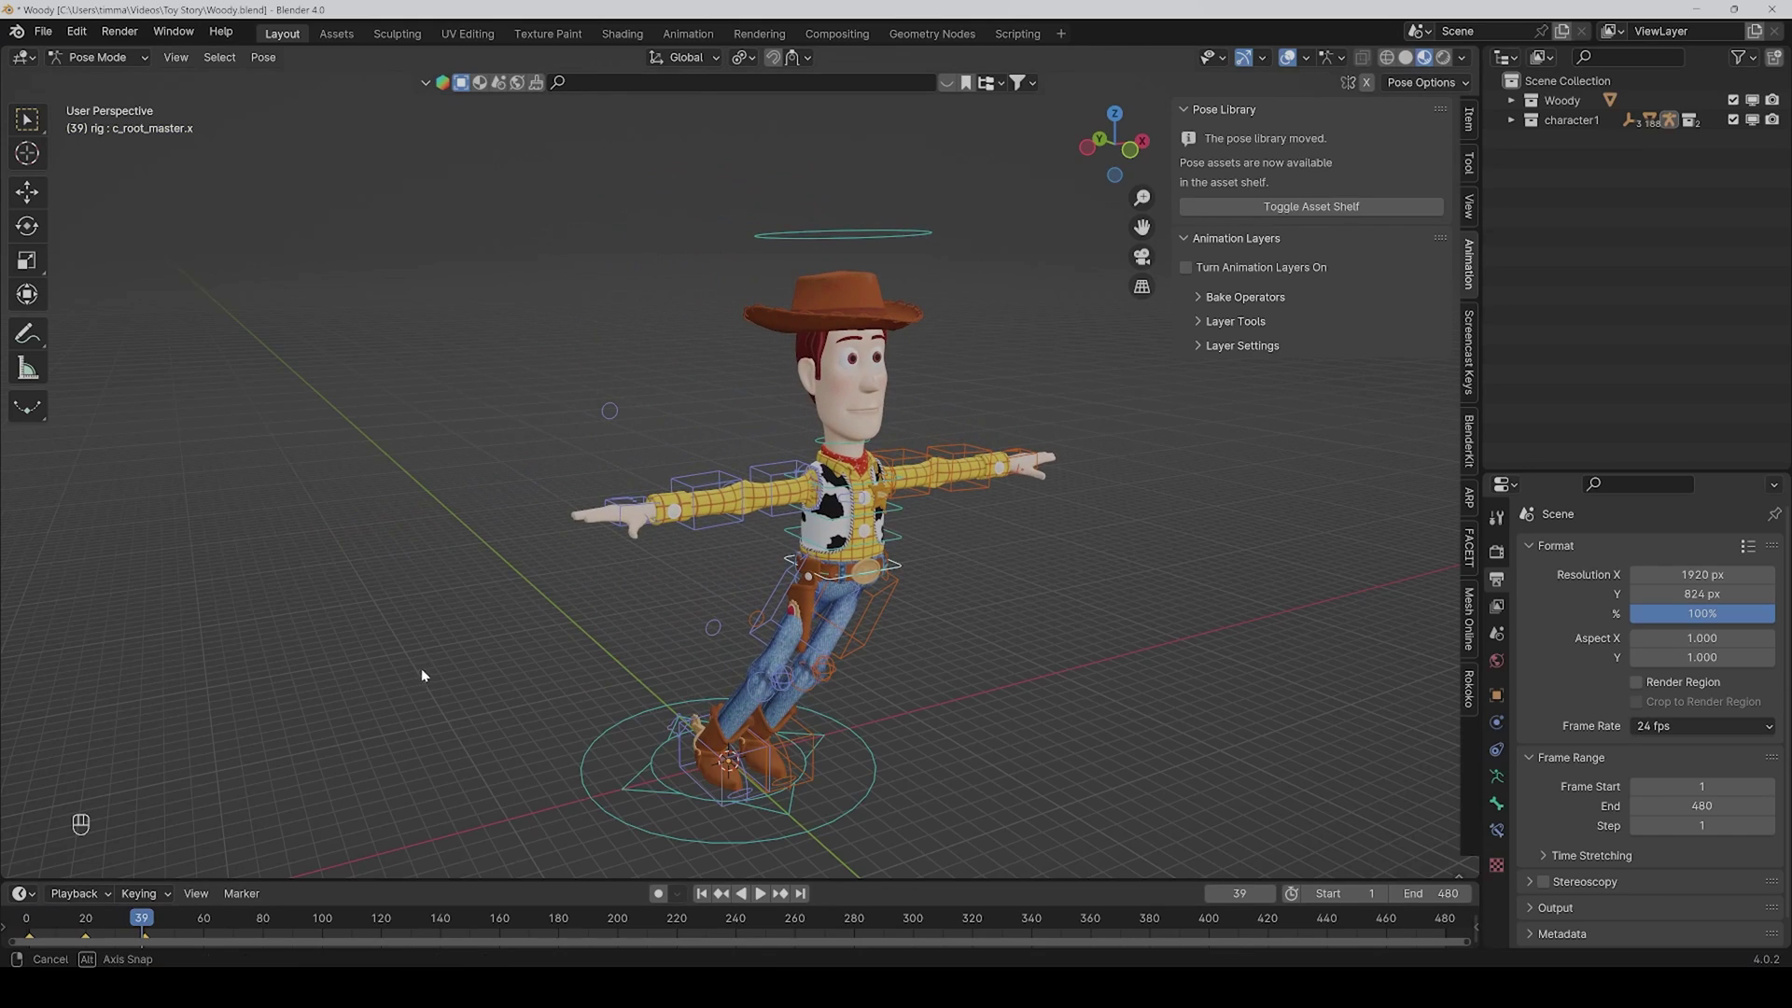
# - Try moving the root master bone backward about -0.50 m X, 4.64 m Y and -1.31 m Z at frame 39 without keyframing it
pyautogui.moveTo(422, 670); pyautogui.dragTo(557, 651, button='middle')
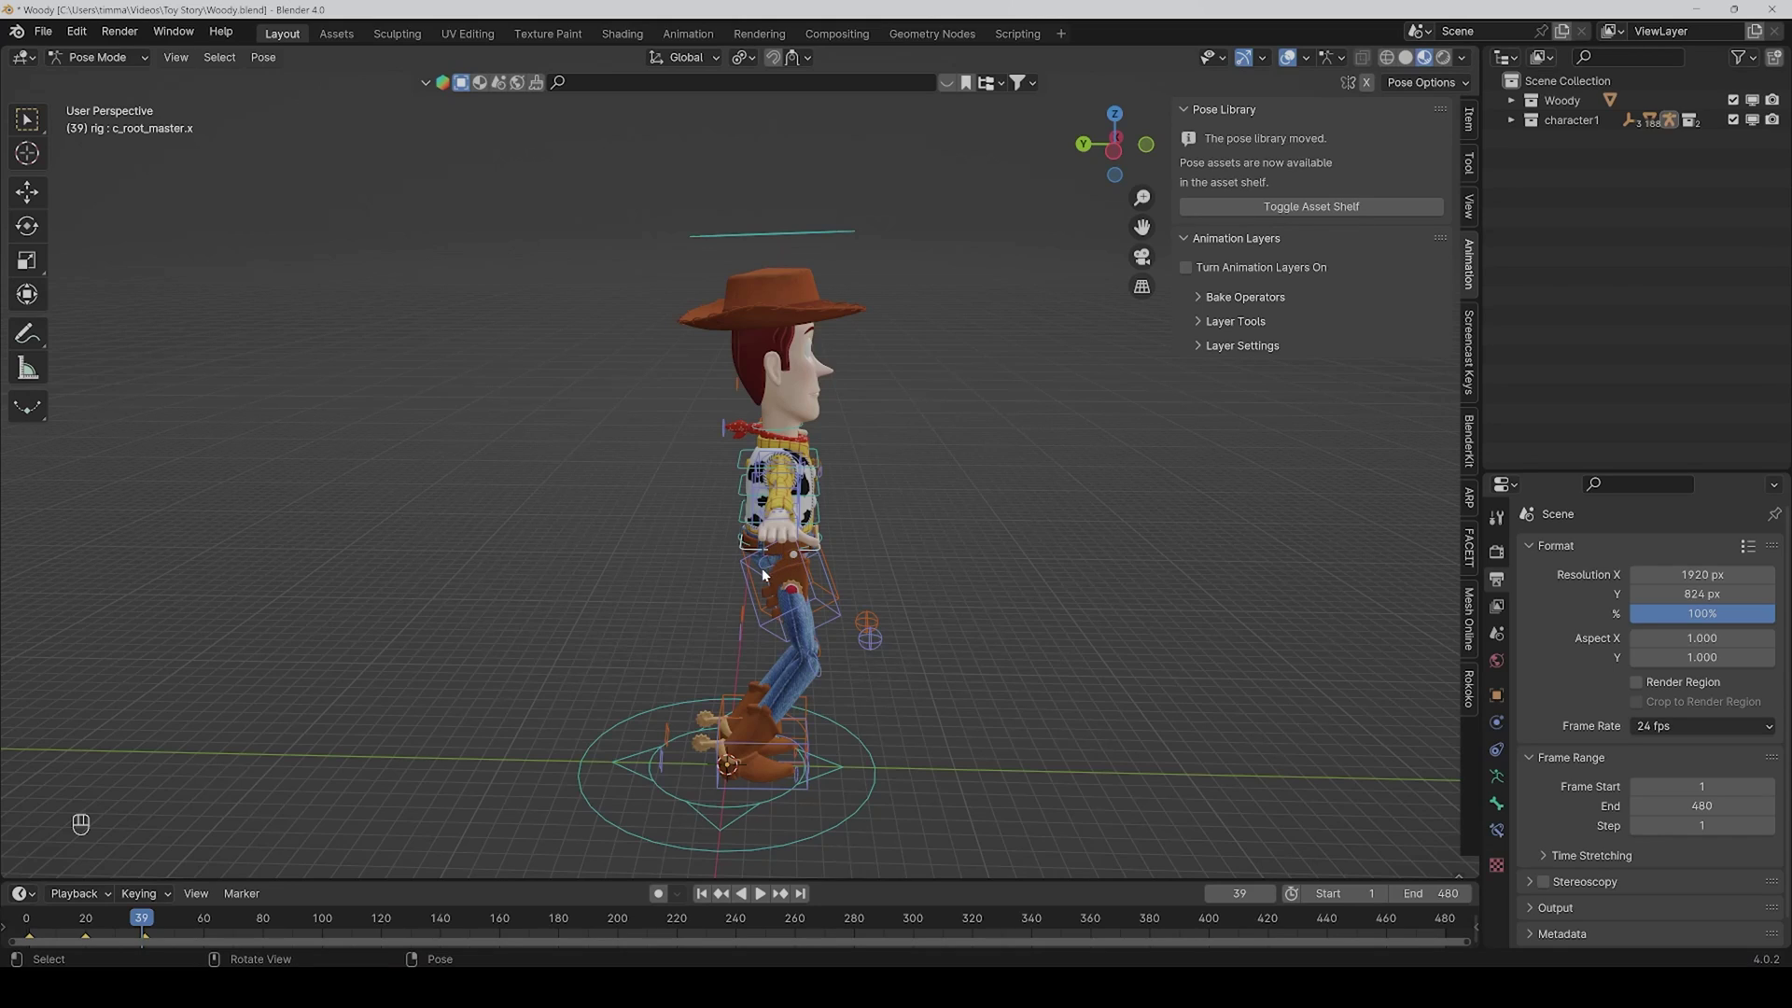
pyautogui.press('g')
pyautogui.click(614, 601)
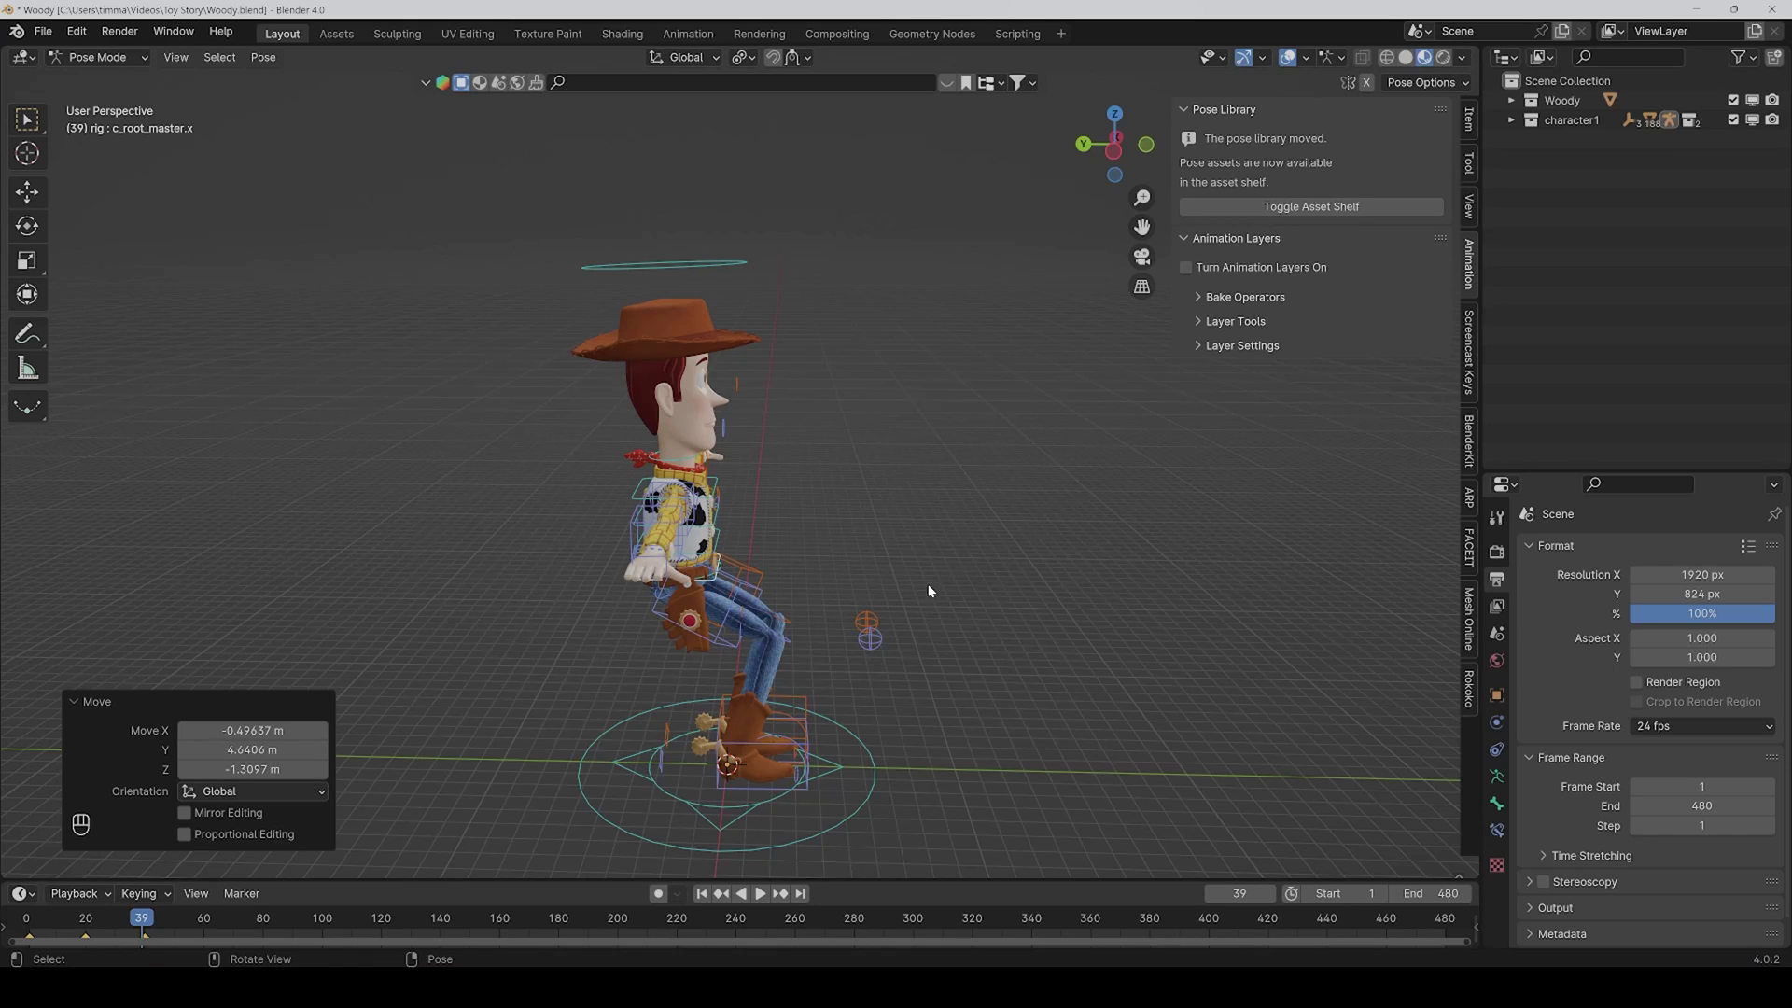
pyautogui.moveTo(928, 591); pyautogui.dragTo(819, 590, button='middle')
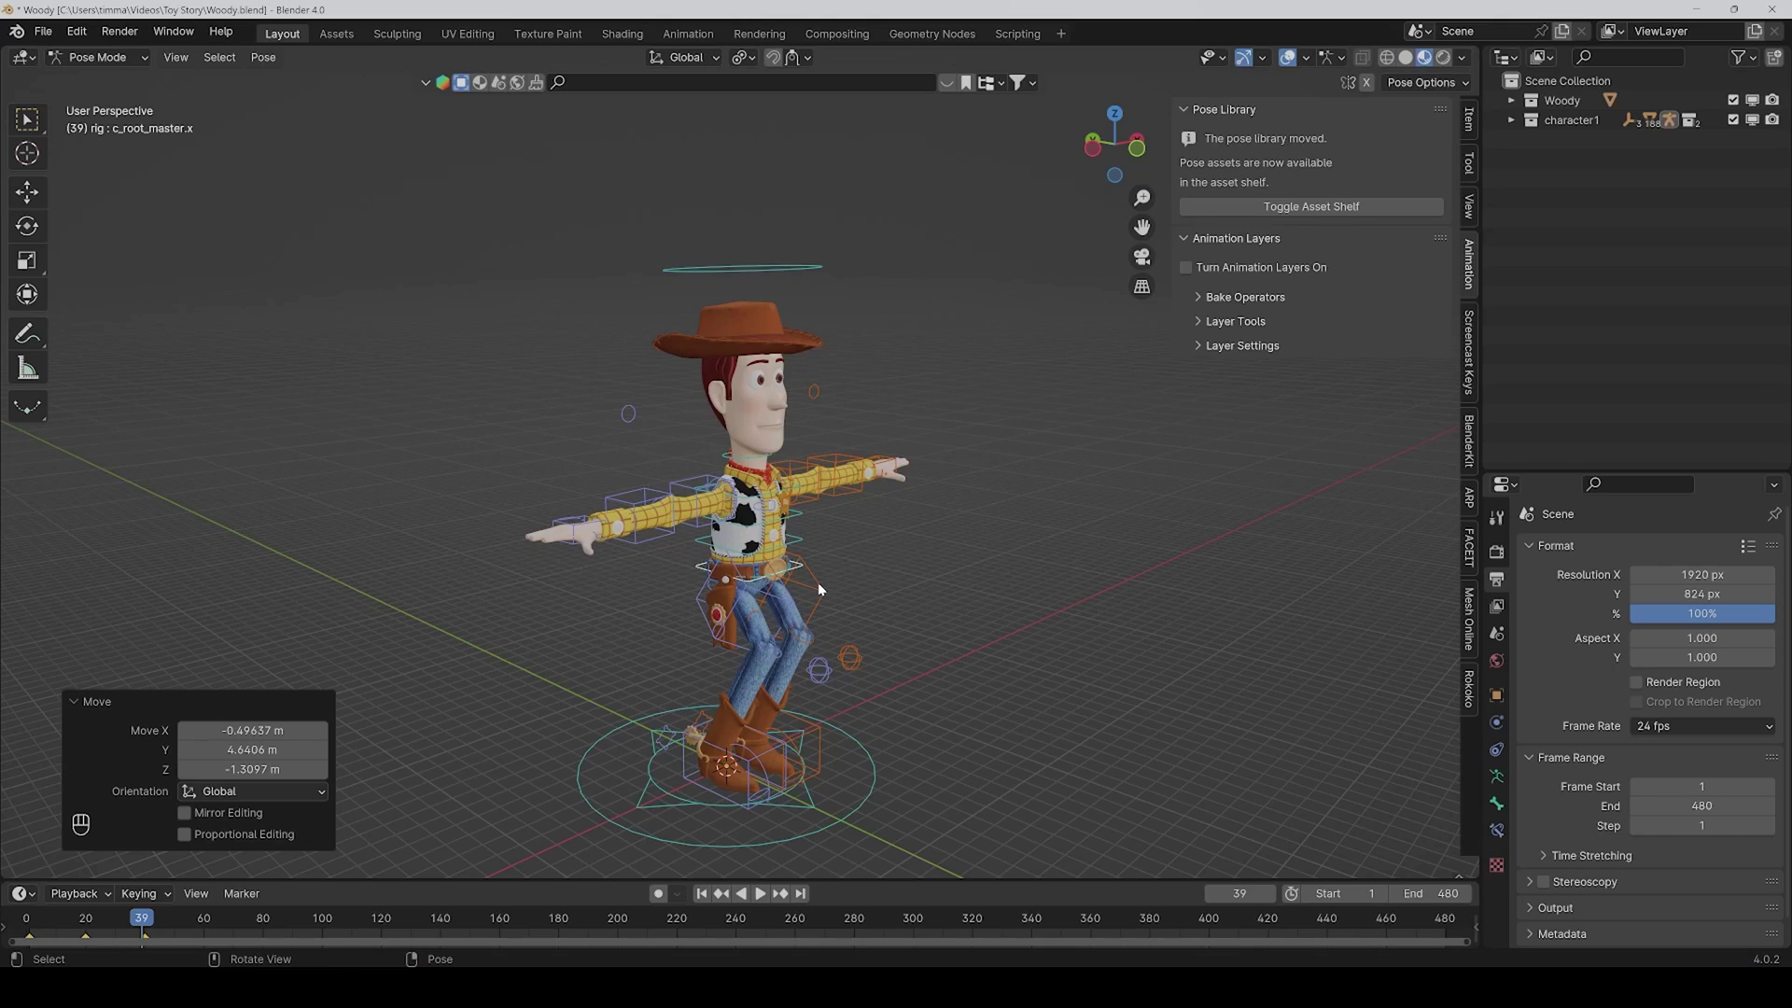
# - Save the file and set up Animation Layers on the rig with a base layer and one additional layer
pyautogui.hotkey('ctrl', 's')
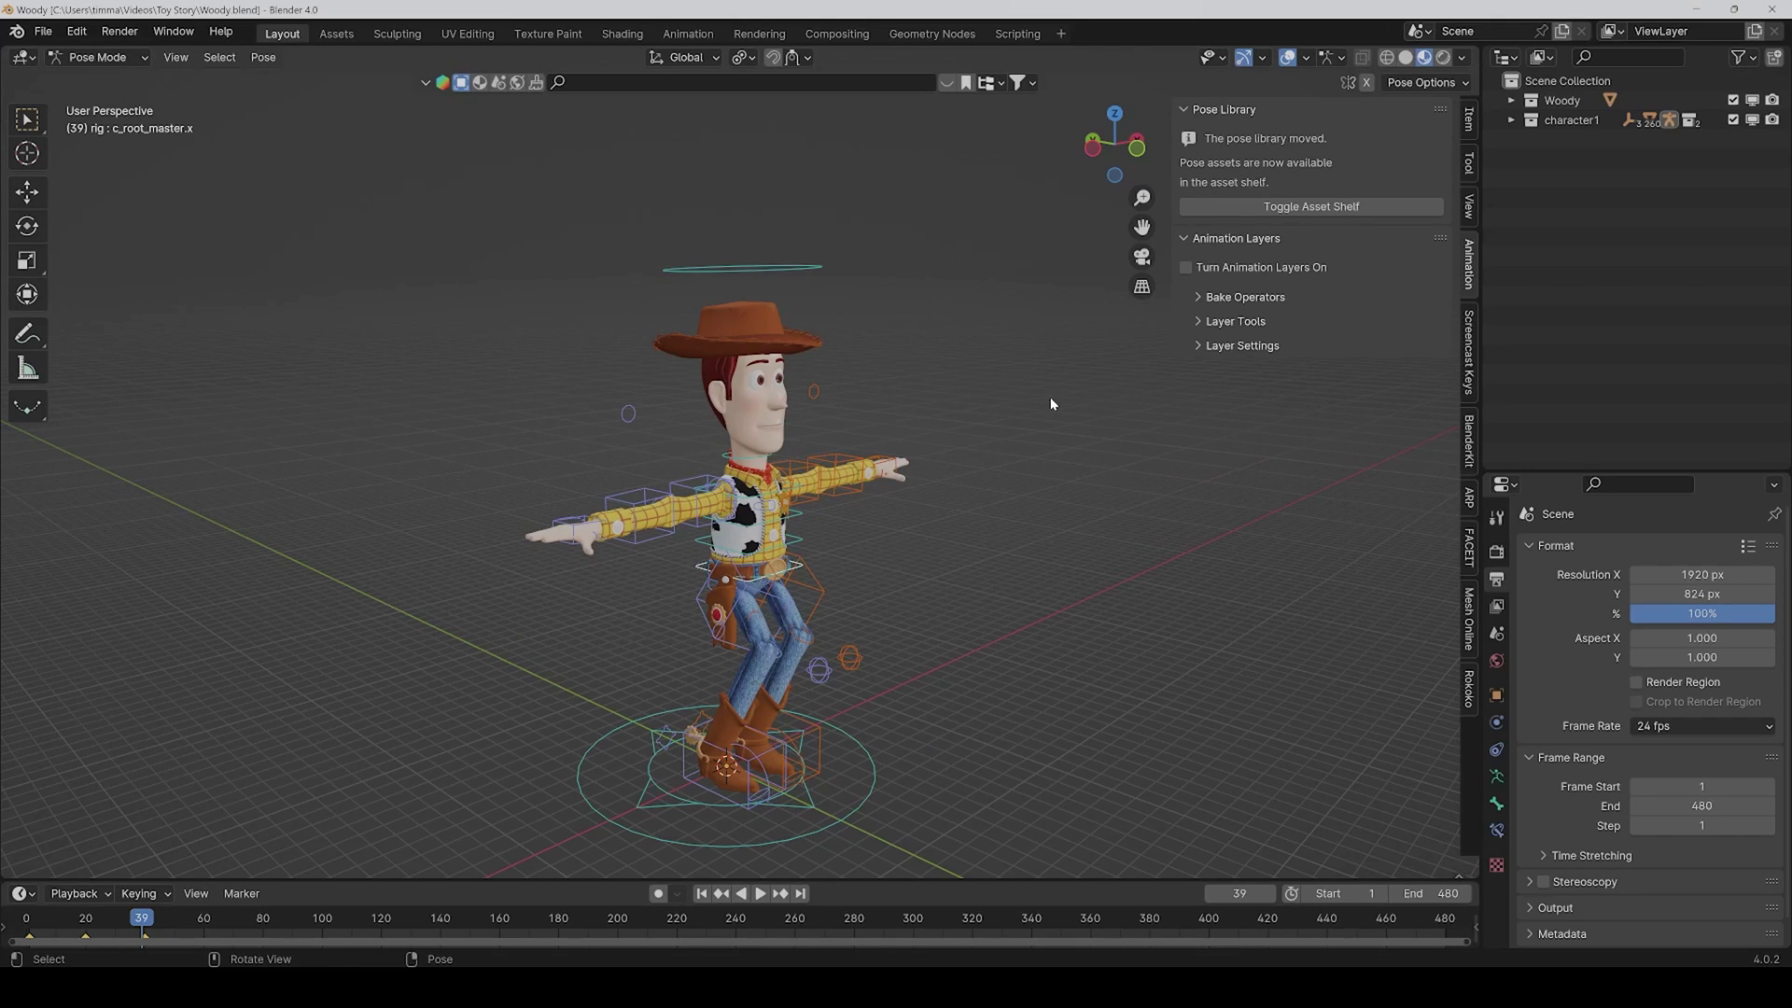
pyautogui.click(1186, 268)
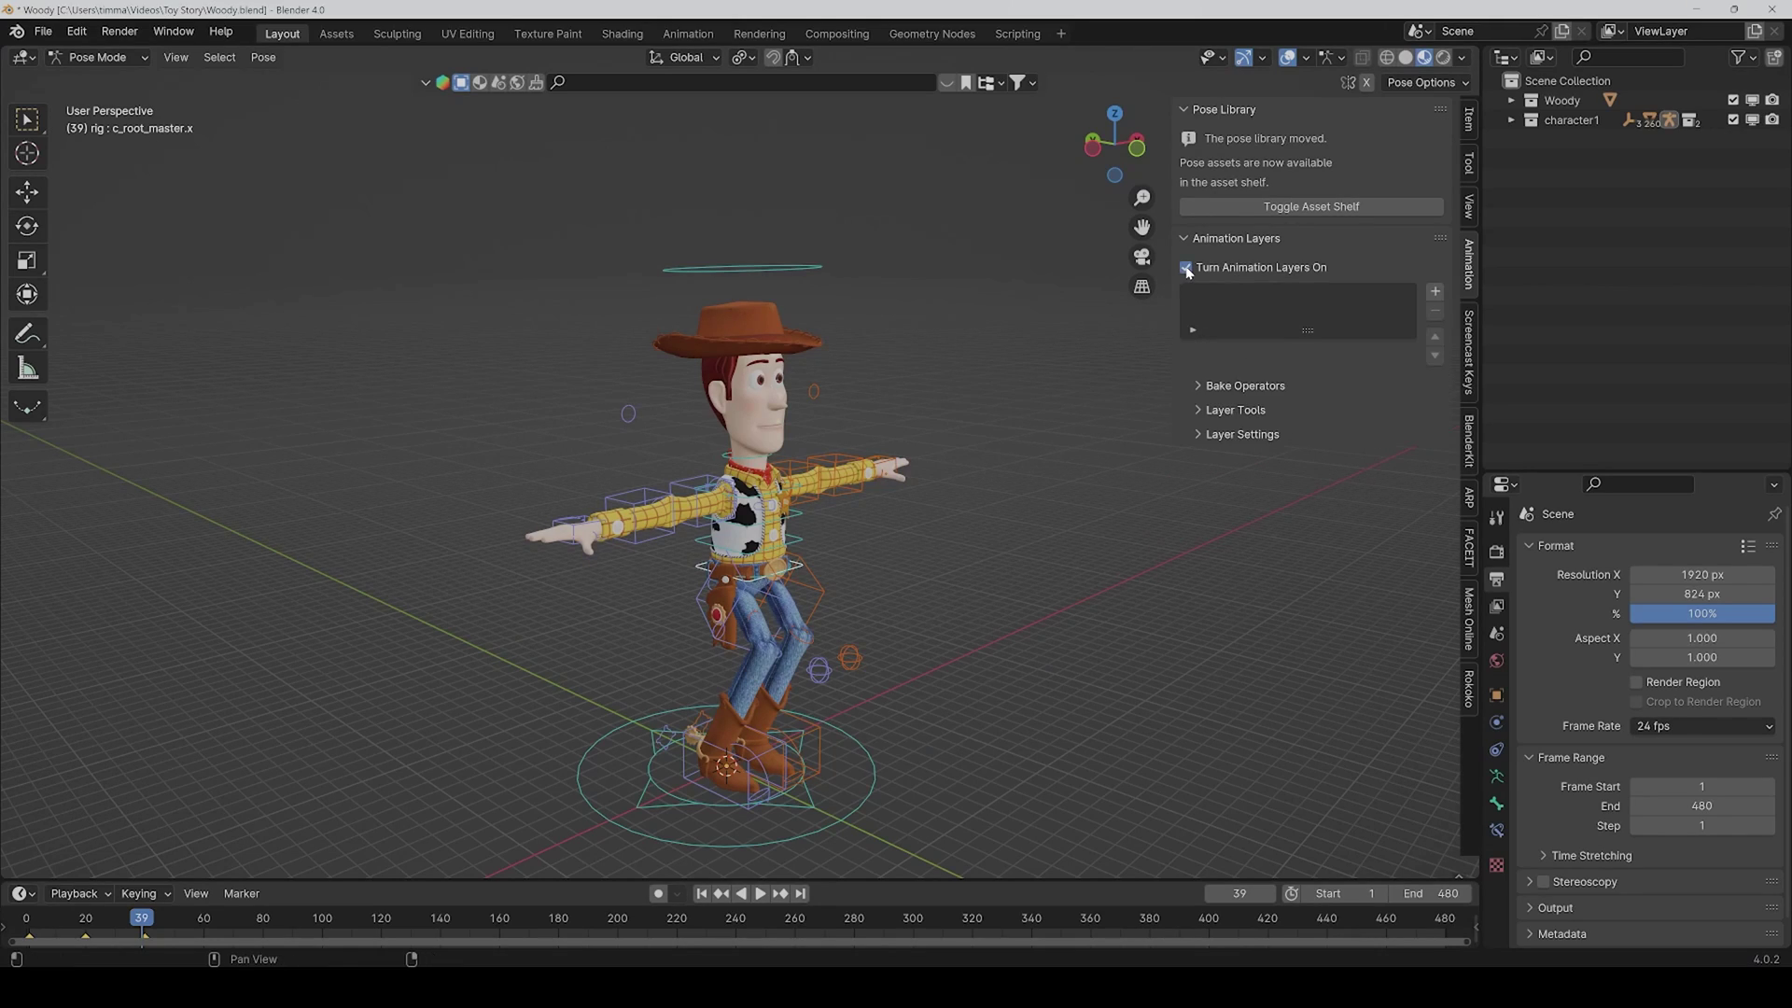
pyautogui.click(1434, 295)
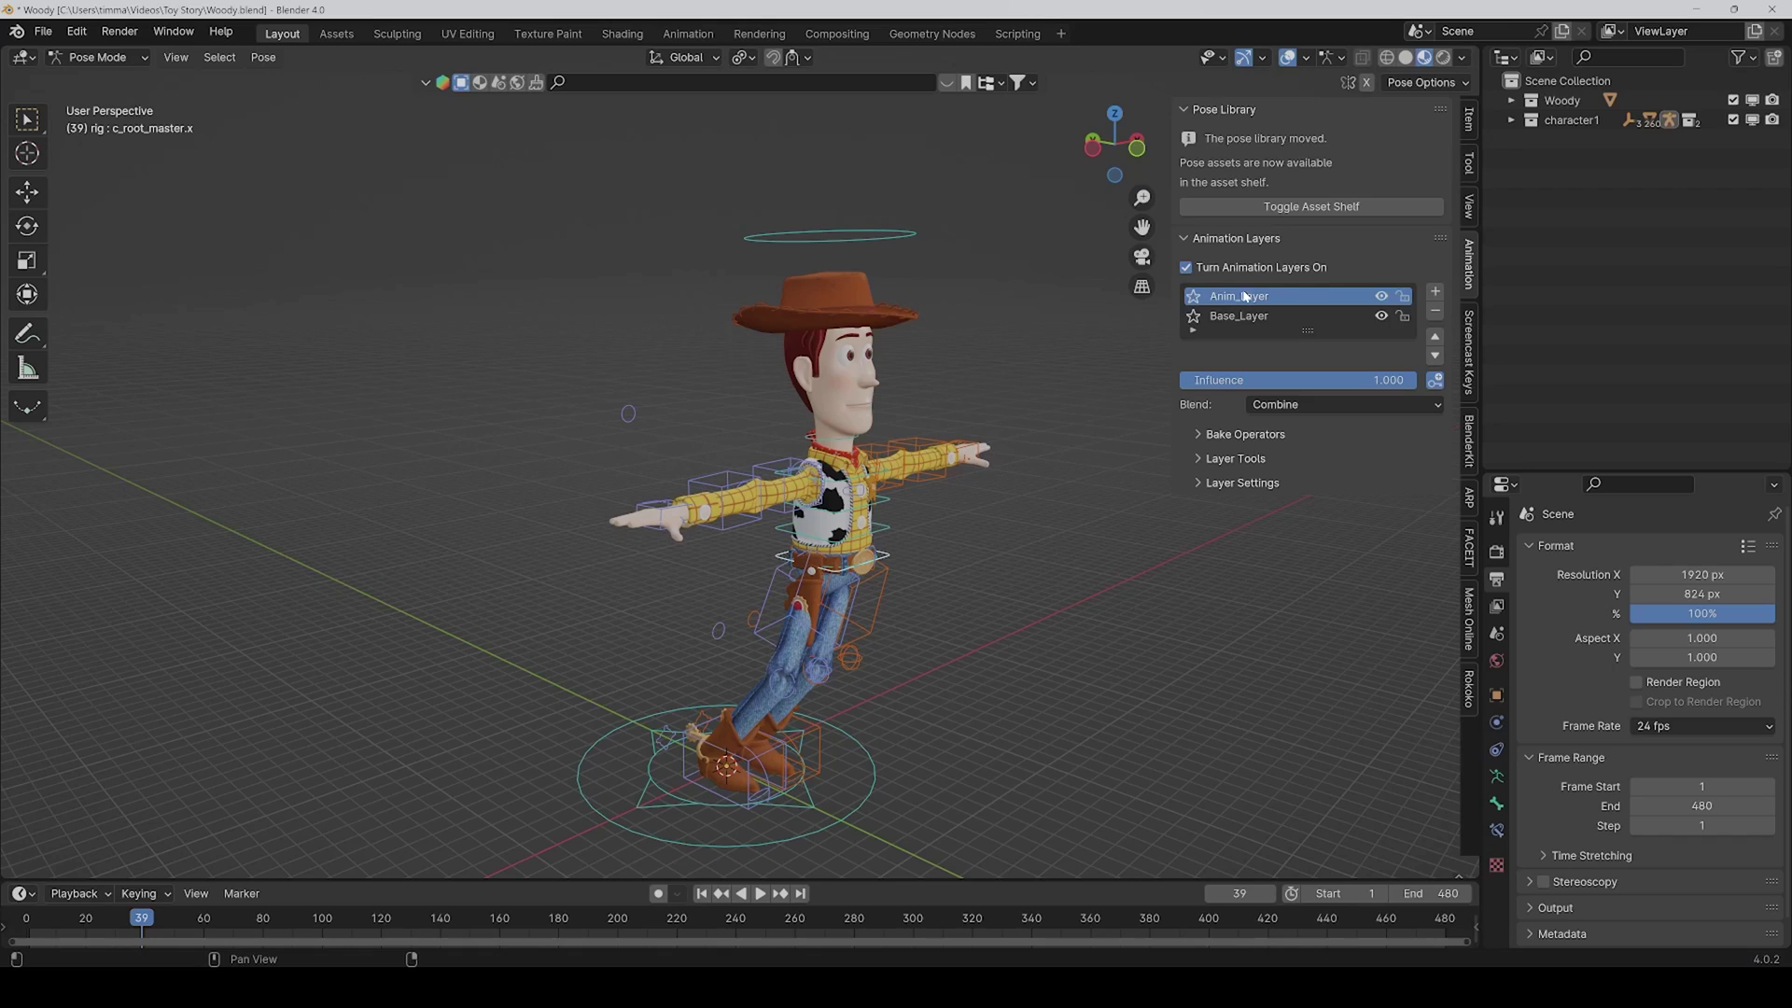
# - Check the Base_Layer keyframes in a slightly taller timeline and return to Anim_Layer
pyautogui.click(1235, 315)
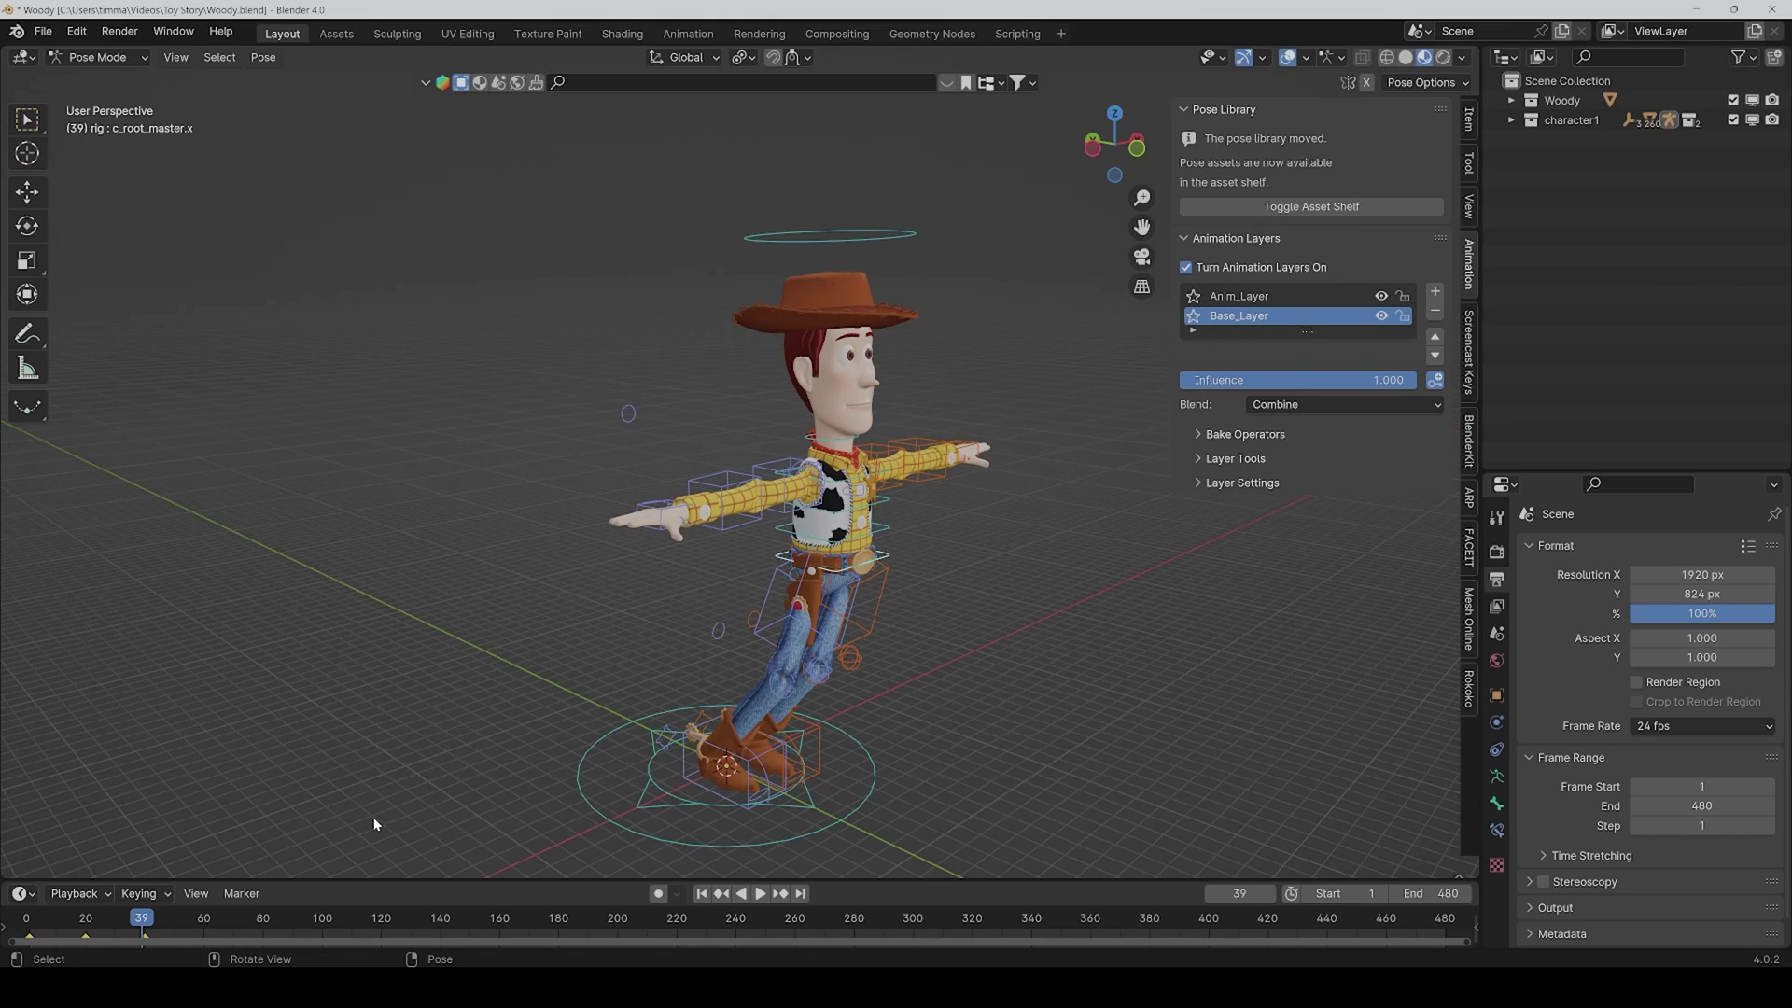
pyautogui.moveTo(378, 878); pyautogui.dragTo(377, 867)
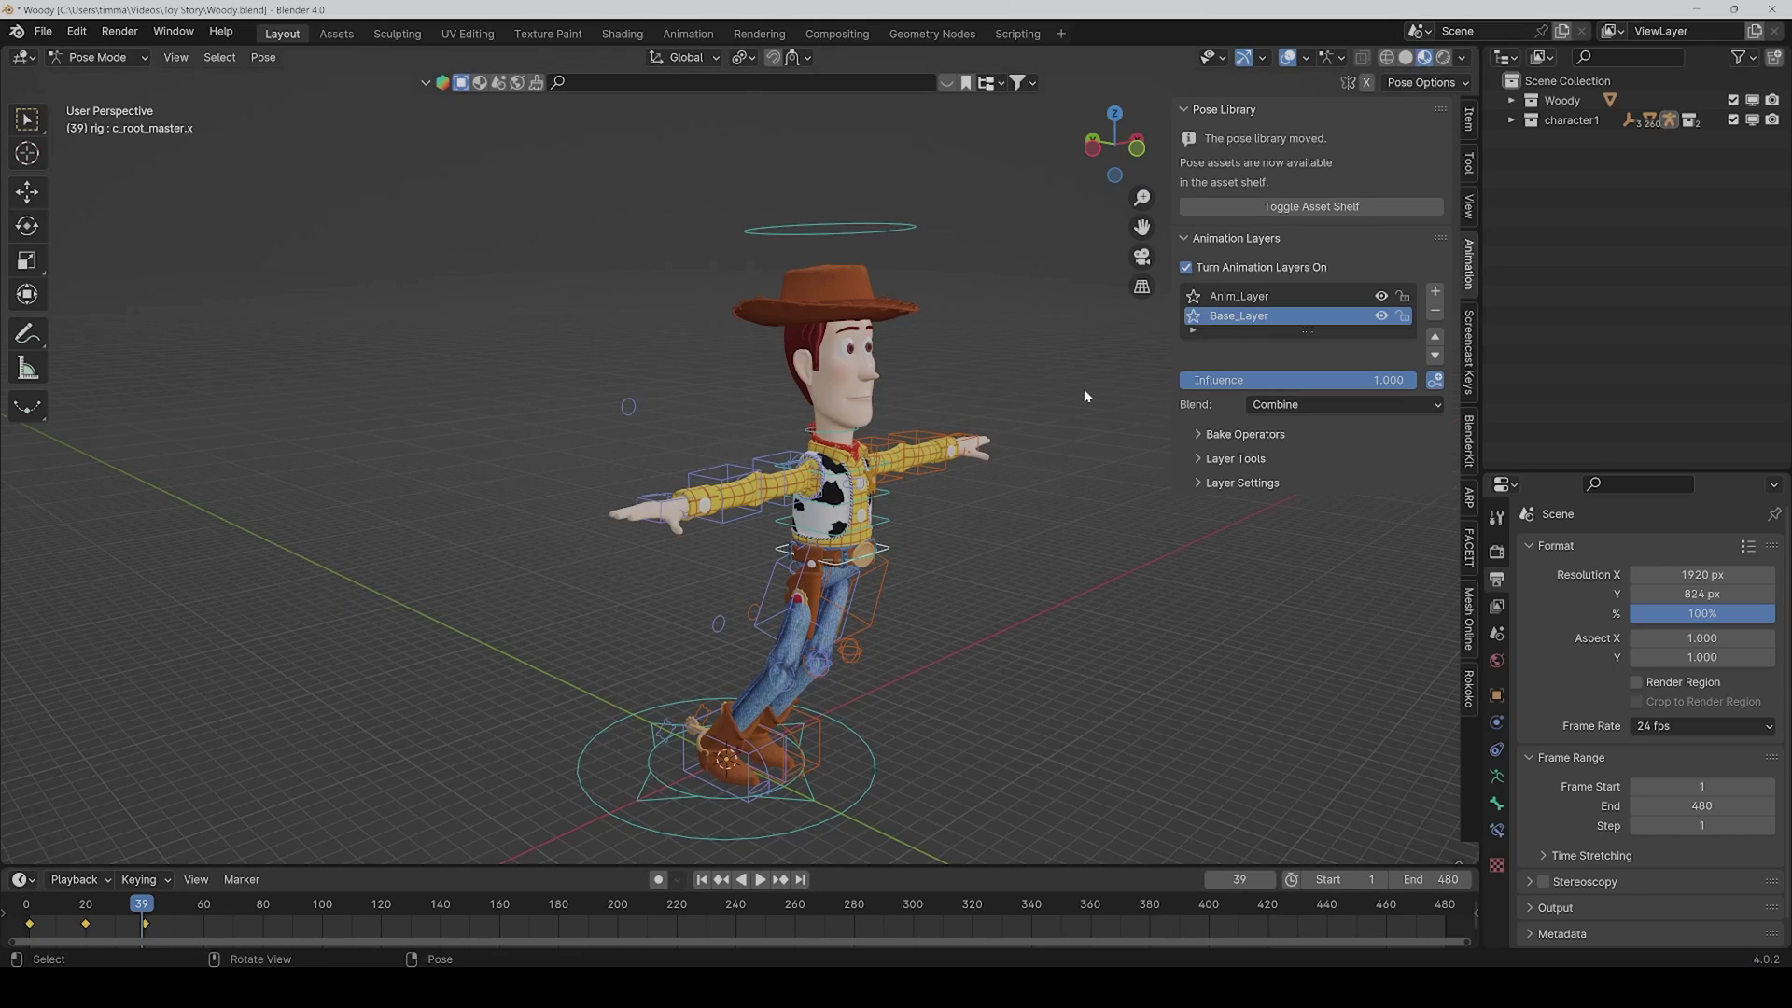
pyautogui.click(1224, 296)
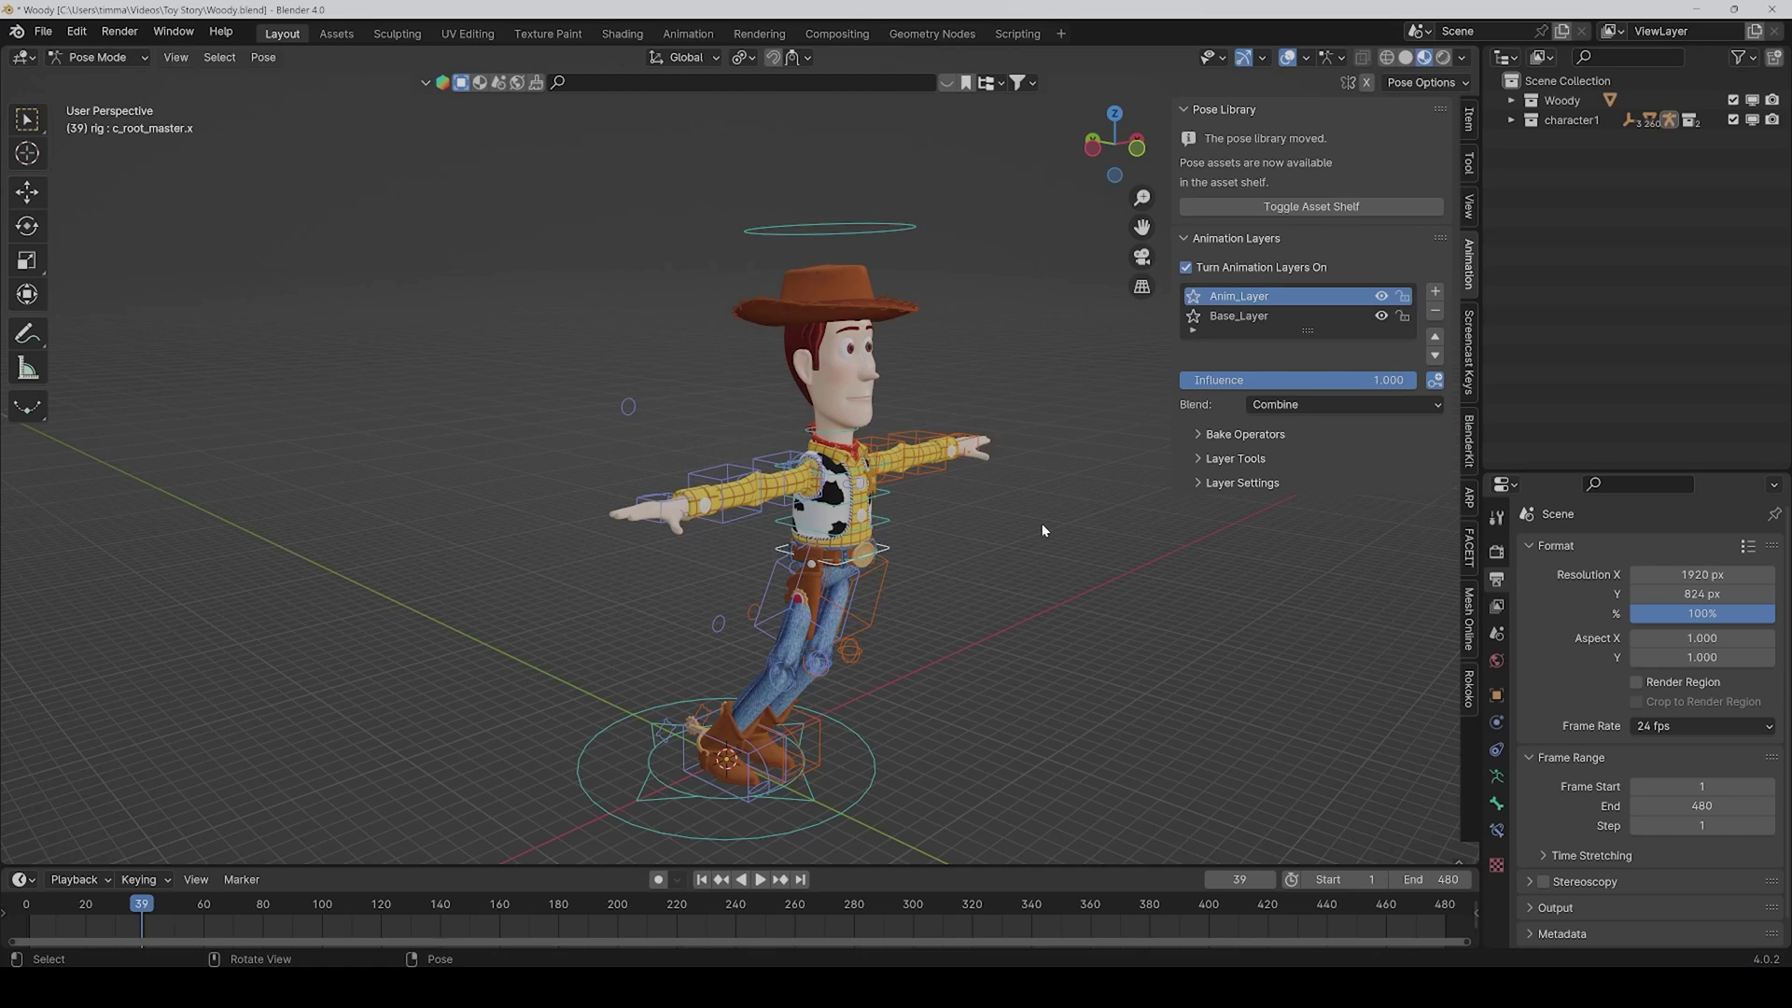
# - On Anim_Layer at frame 1, move the root master bone about -0.86 m X, 2.55 m Y and -0.30 m Z, and insert a Location keyframe
pyautogui.moveTo(938, 608); pyautogui.dragTo(932, 620, button='middle')
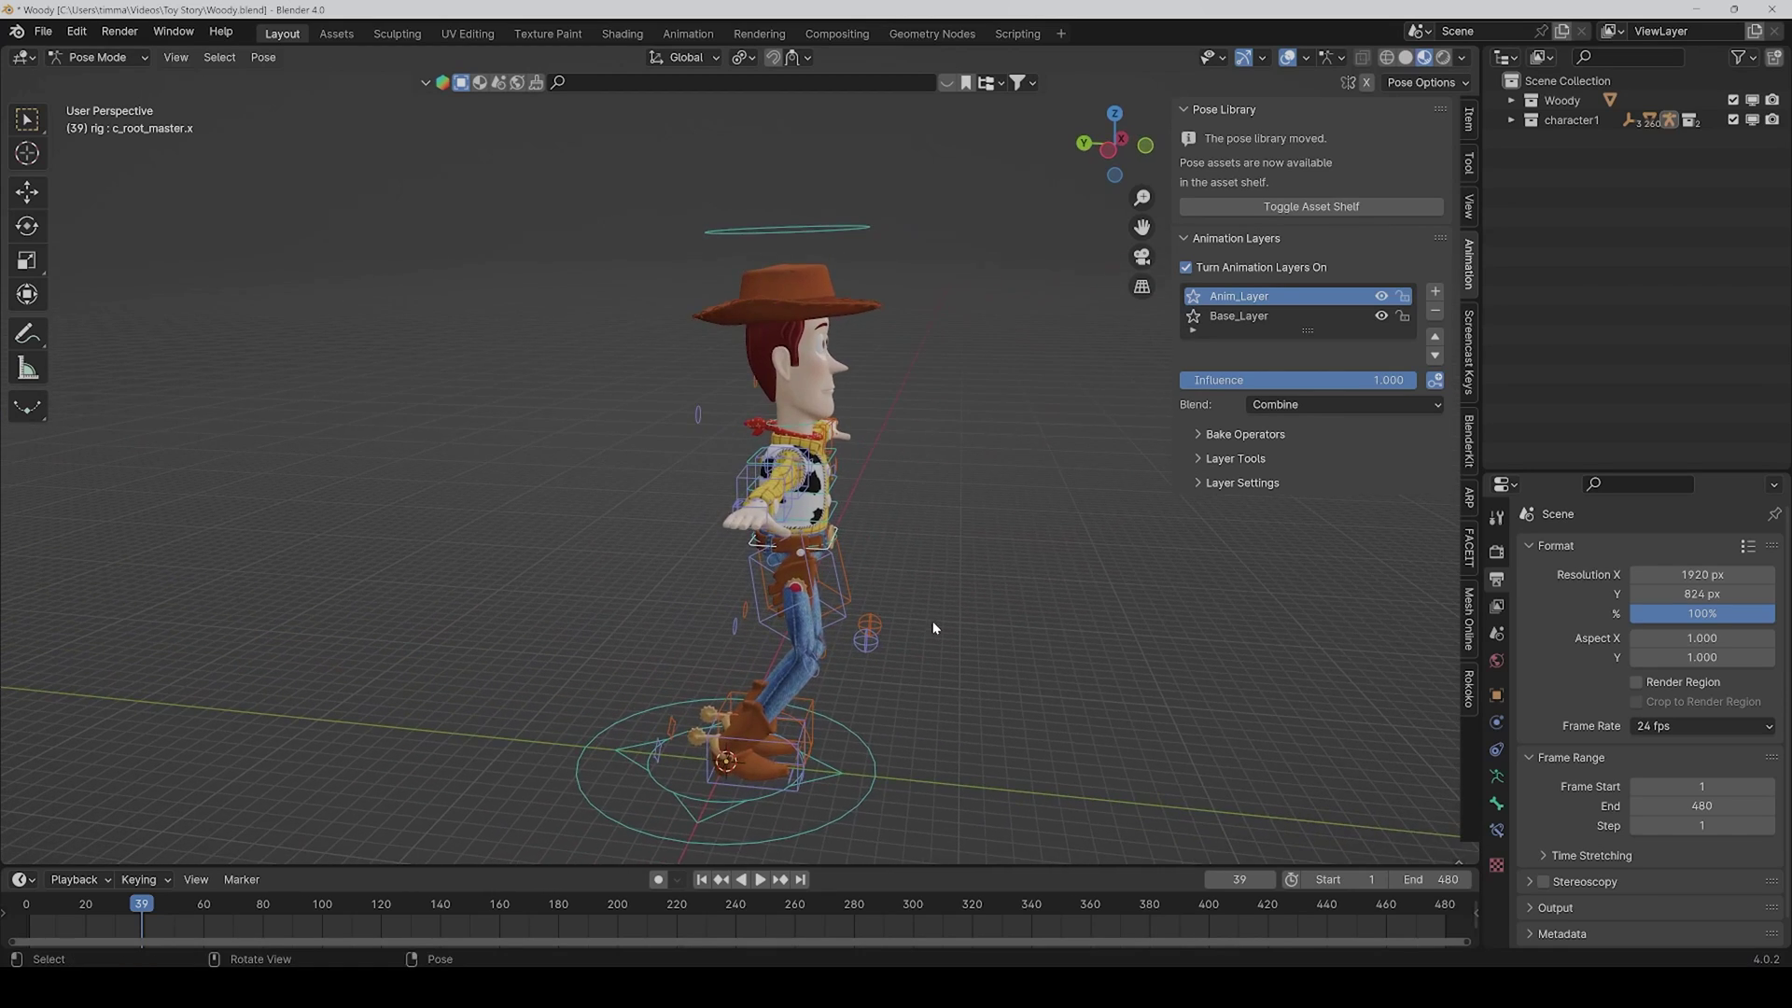
pyautogui.scroll(3, 932, 627)
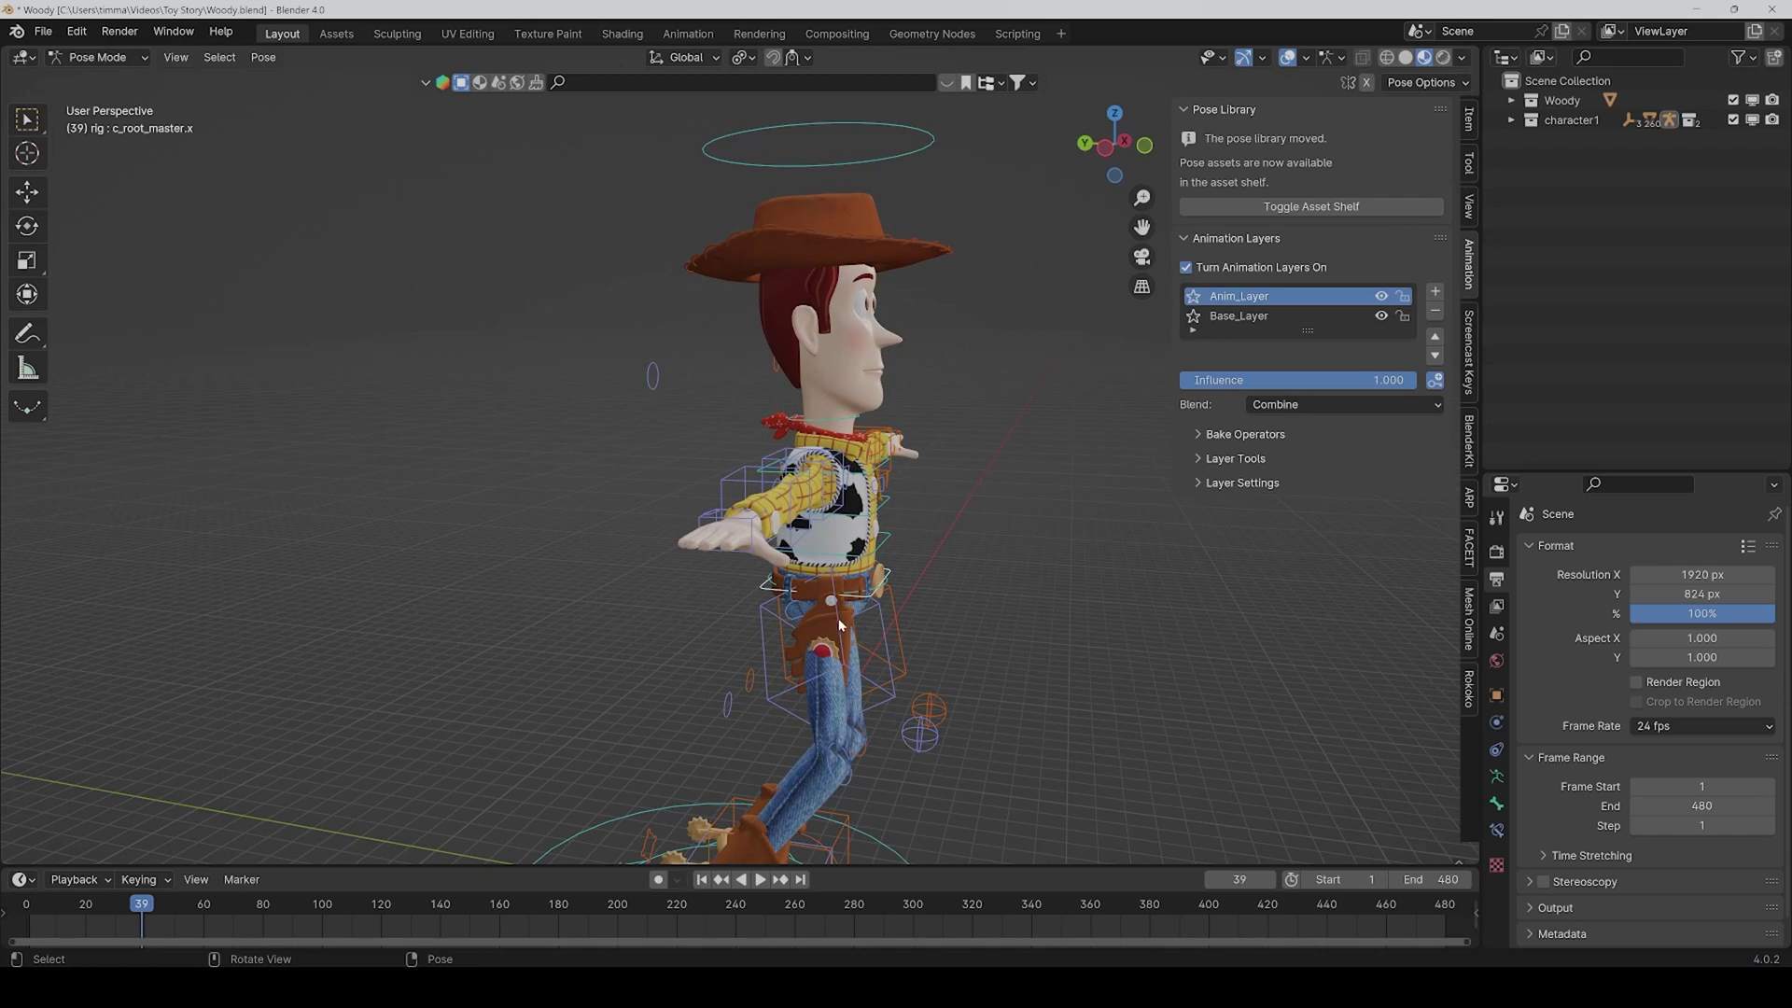
pyautogui.hotkey('shift', 'Left')
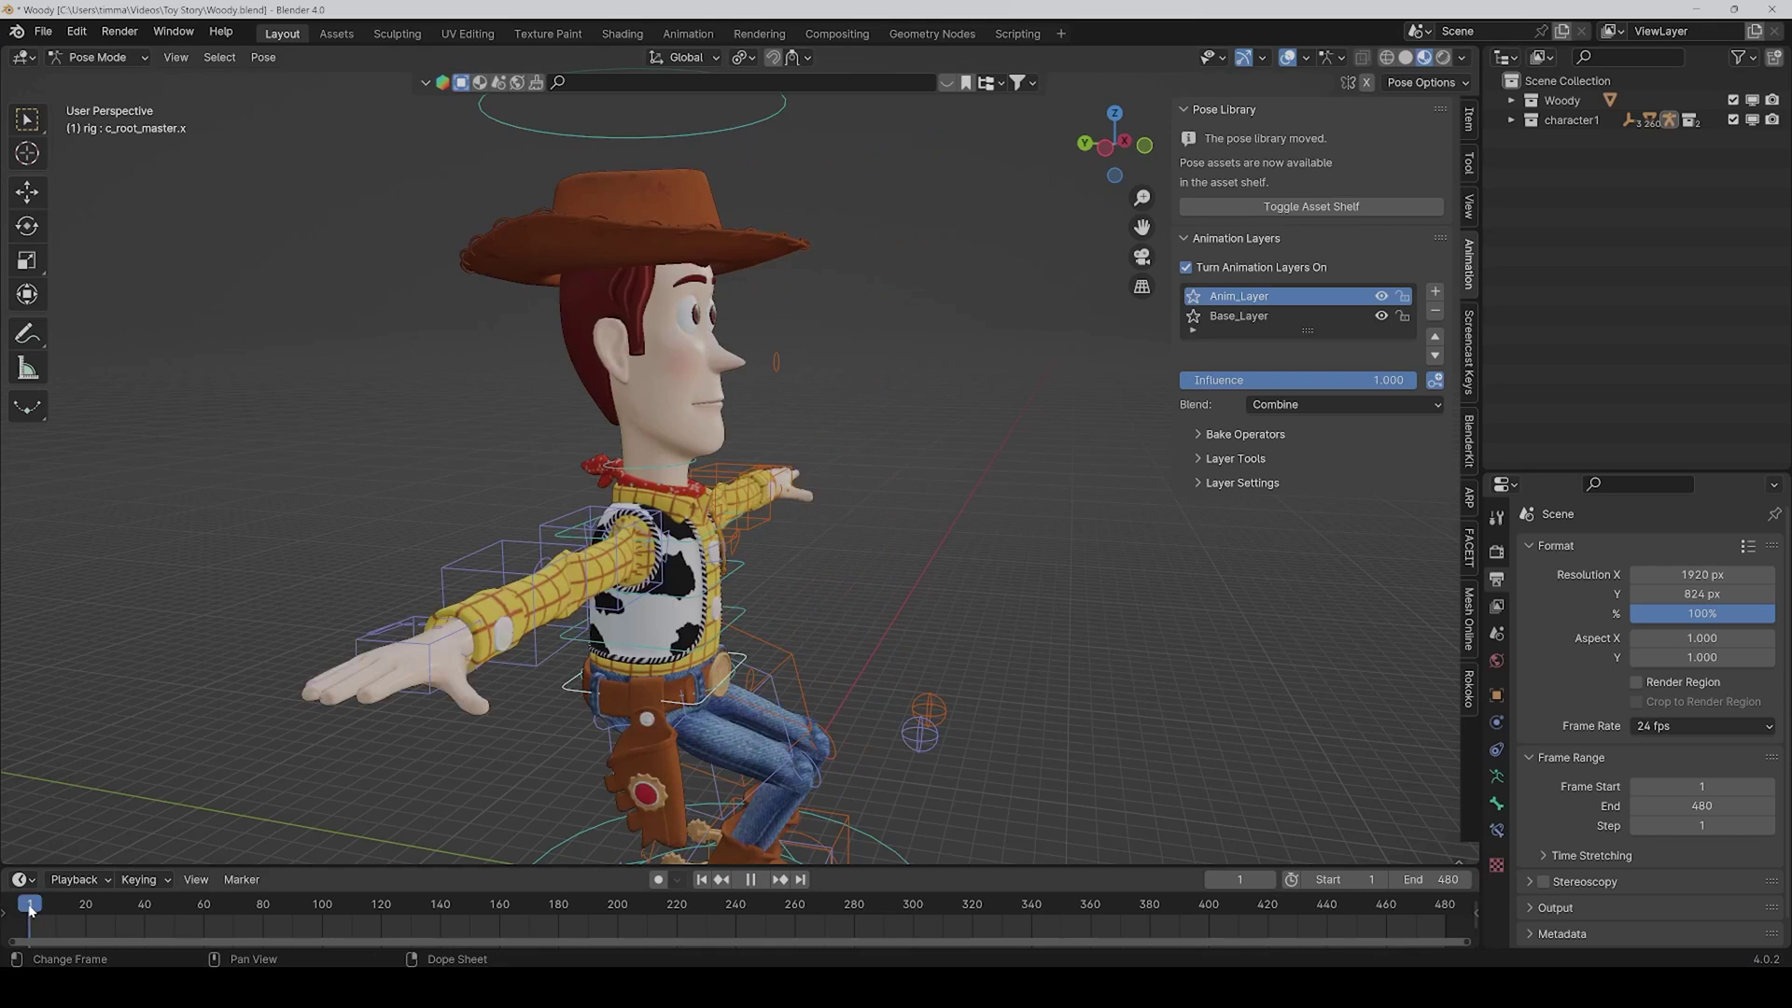
pyautogui.scroll(-2, 805, 666)
pyautogui.press('g')
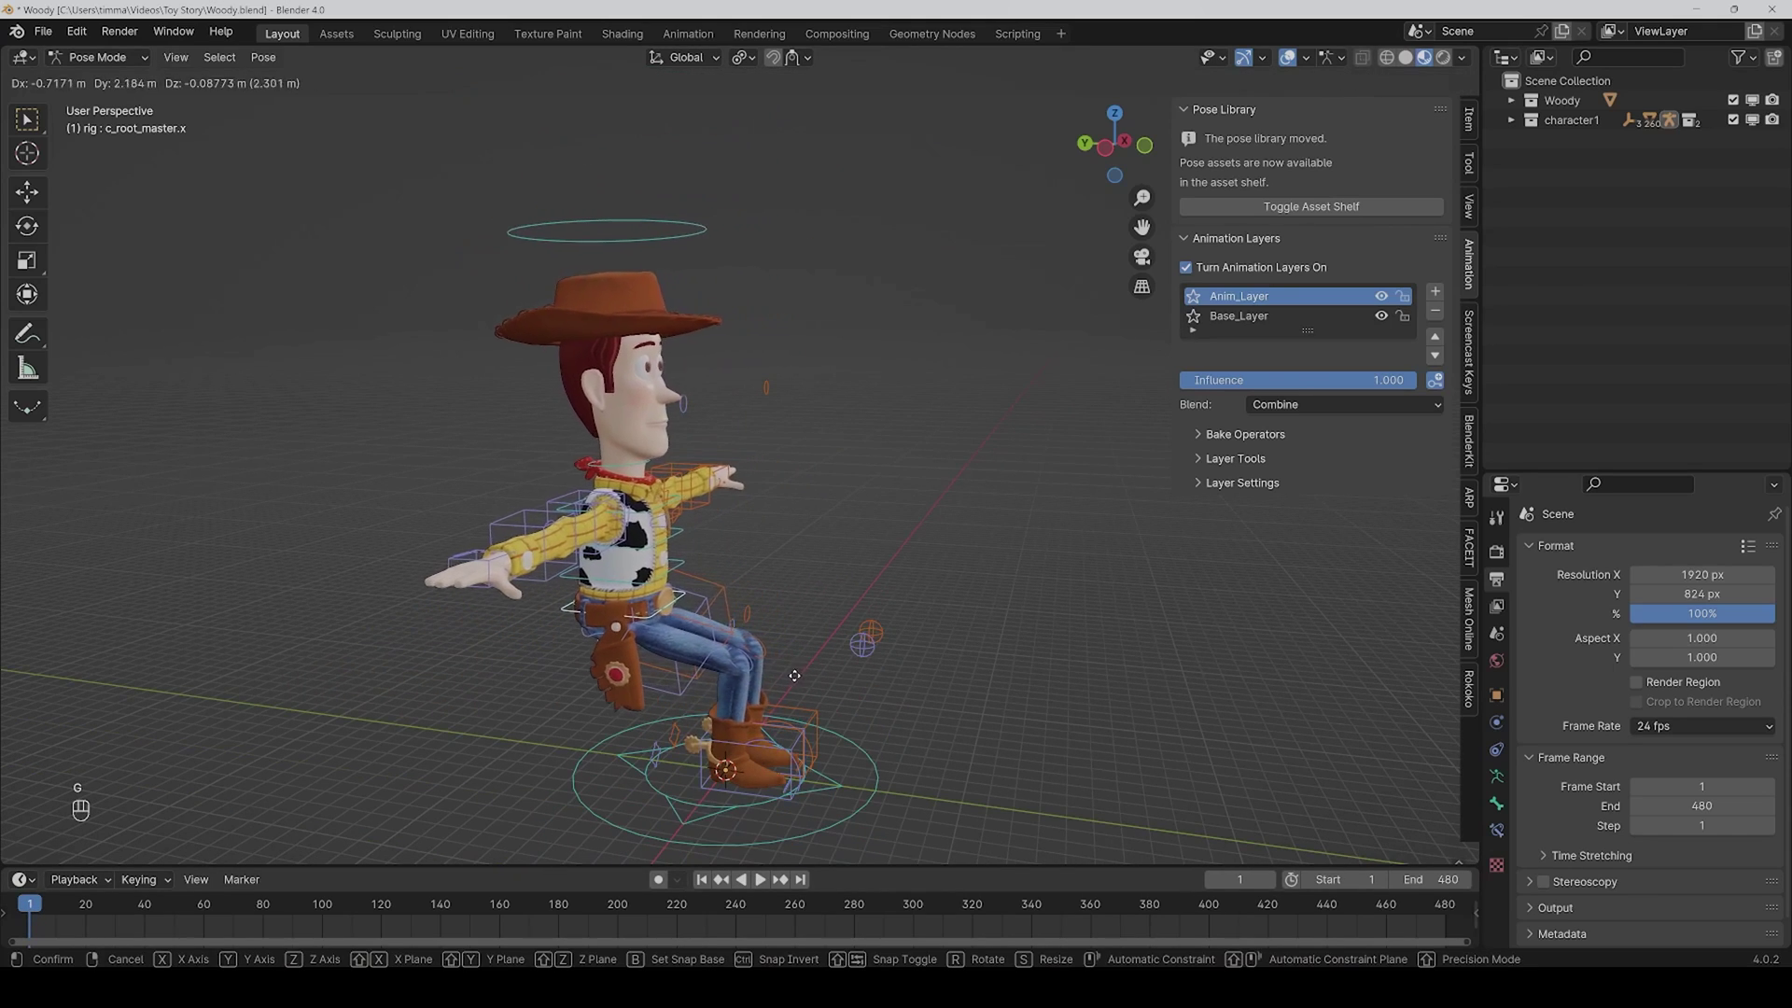
pyautogui.click(785, 679)
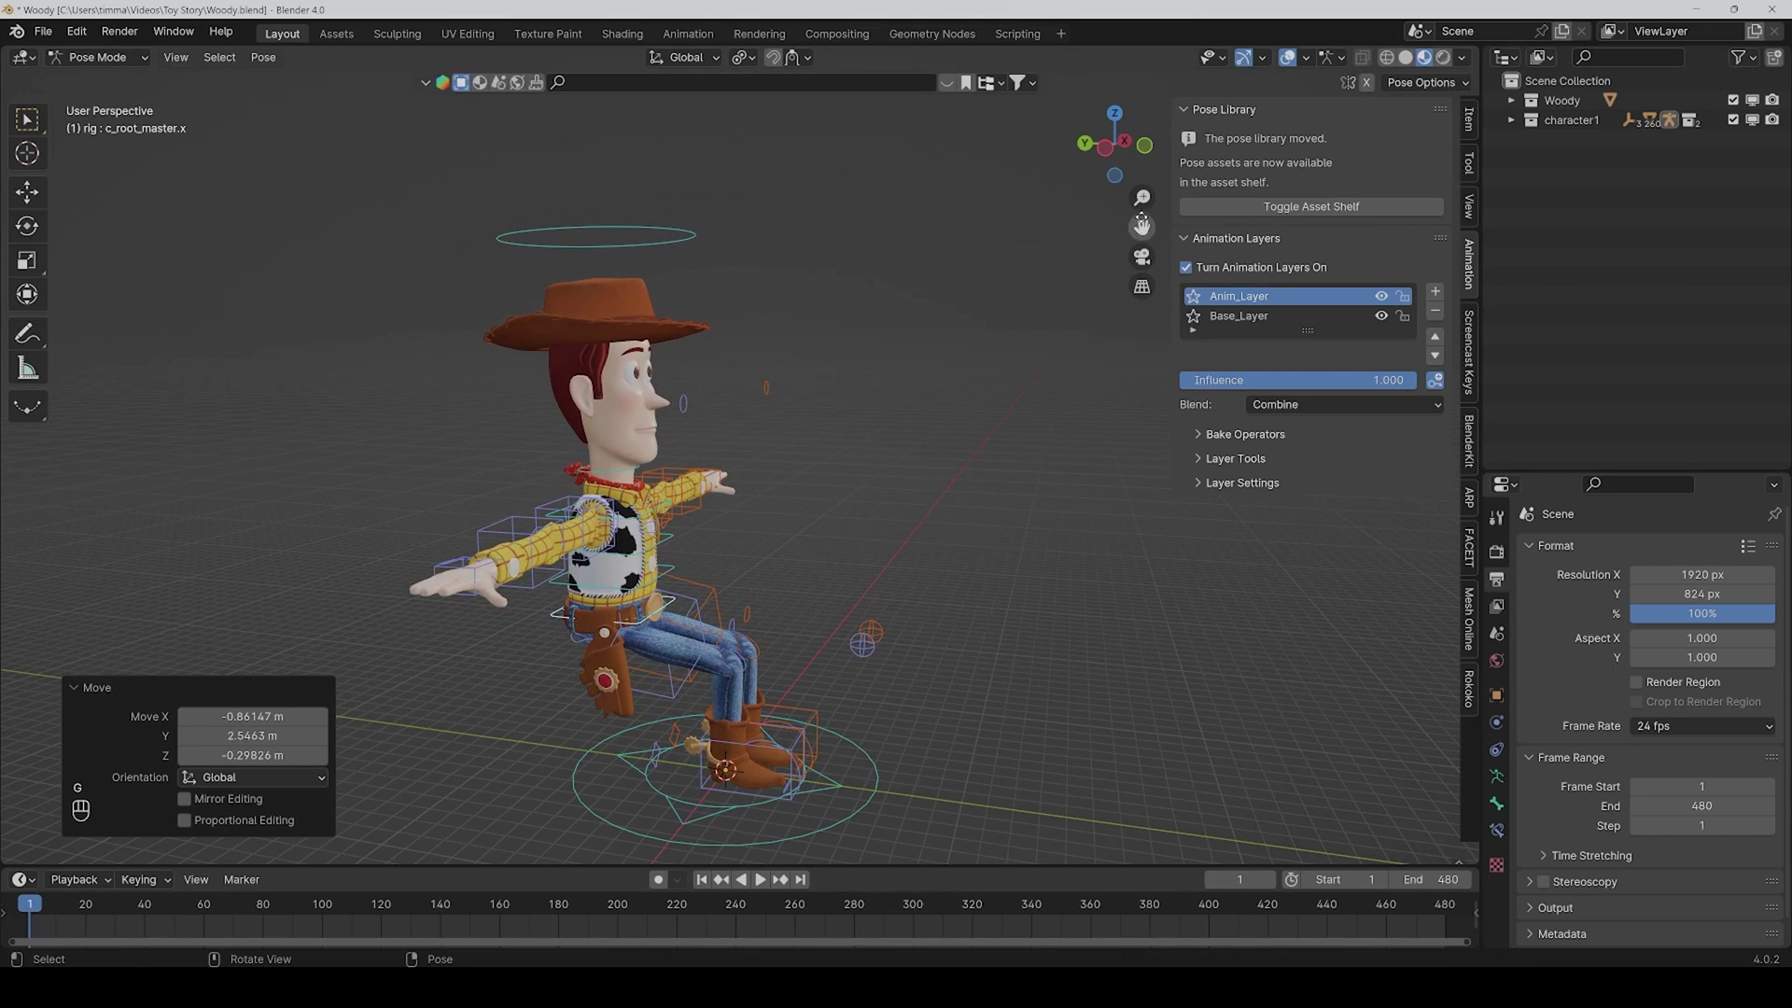
pyautogui.moveTo(1141, 227); pyautogui.dragTo(1244, 196)
pyautogui.press('i')
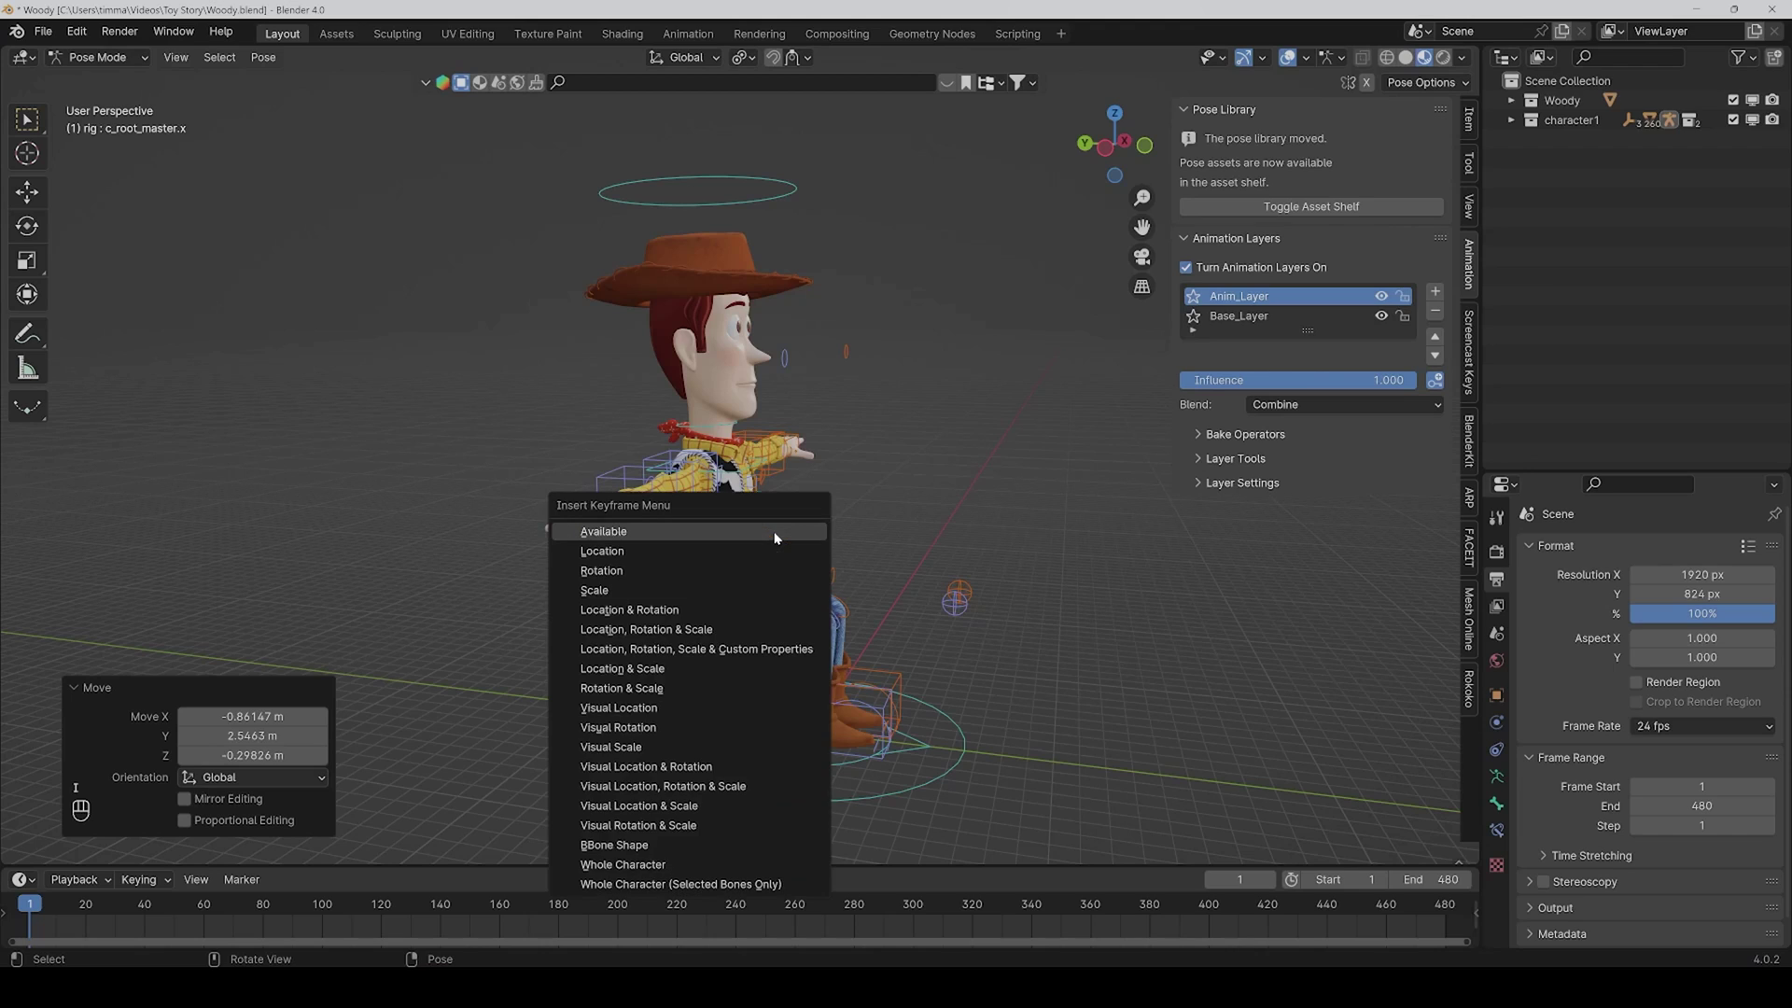
pyautogui.click(771, 550)
# - Play and scrub the layered animation from a more frontal view to review the offset
pyautogui.moveTo(1061, 607); pyautogui.dragTo(941, 617, button='middle')
pyautogui.press('space')
pyautogui.press('space')
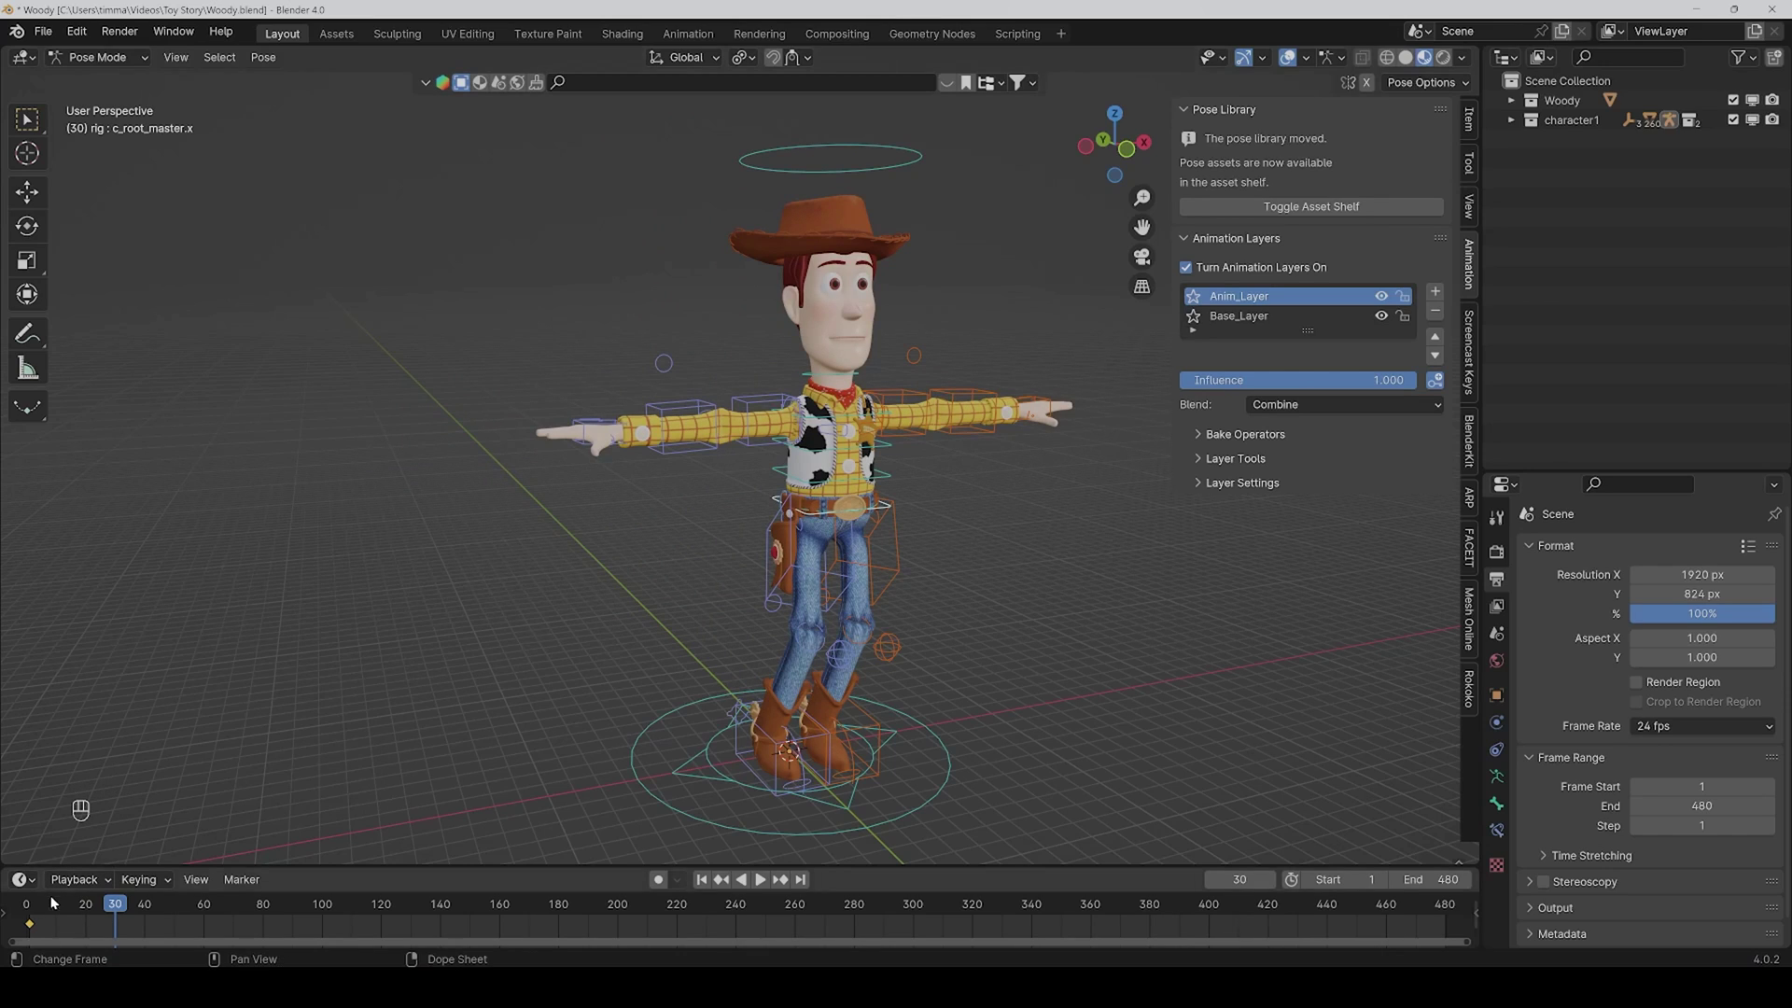
pyautogui.moveTo(37, 919); pyautogui.dragTo(122, 924)
# - Save the file and add another animation layer above Anim_Layer
pyautogui.hotkey('ctrl', 's')
pyautogui.press('w')
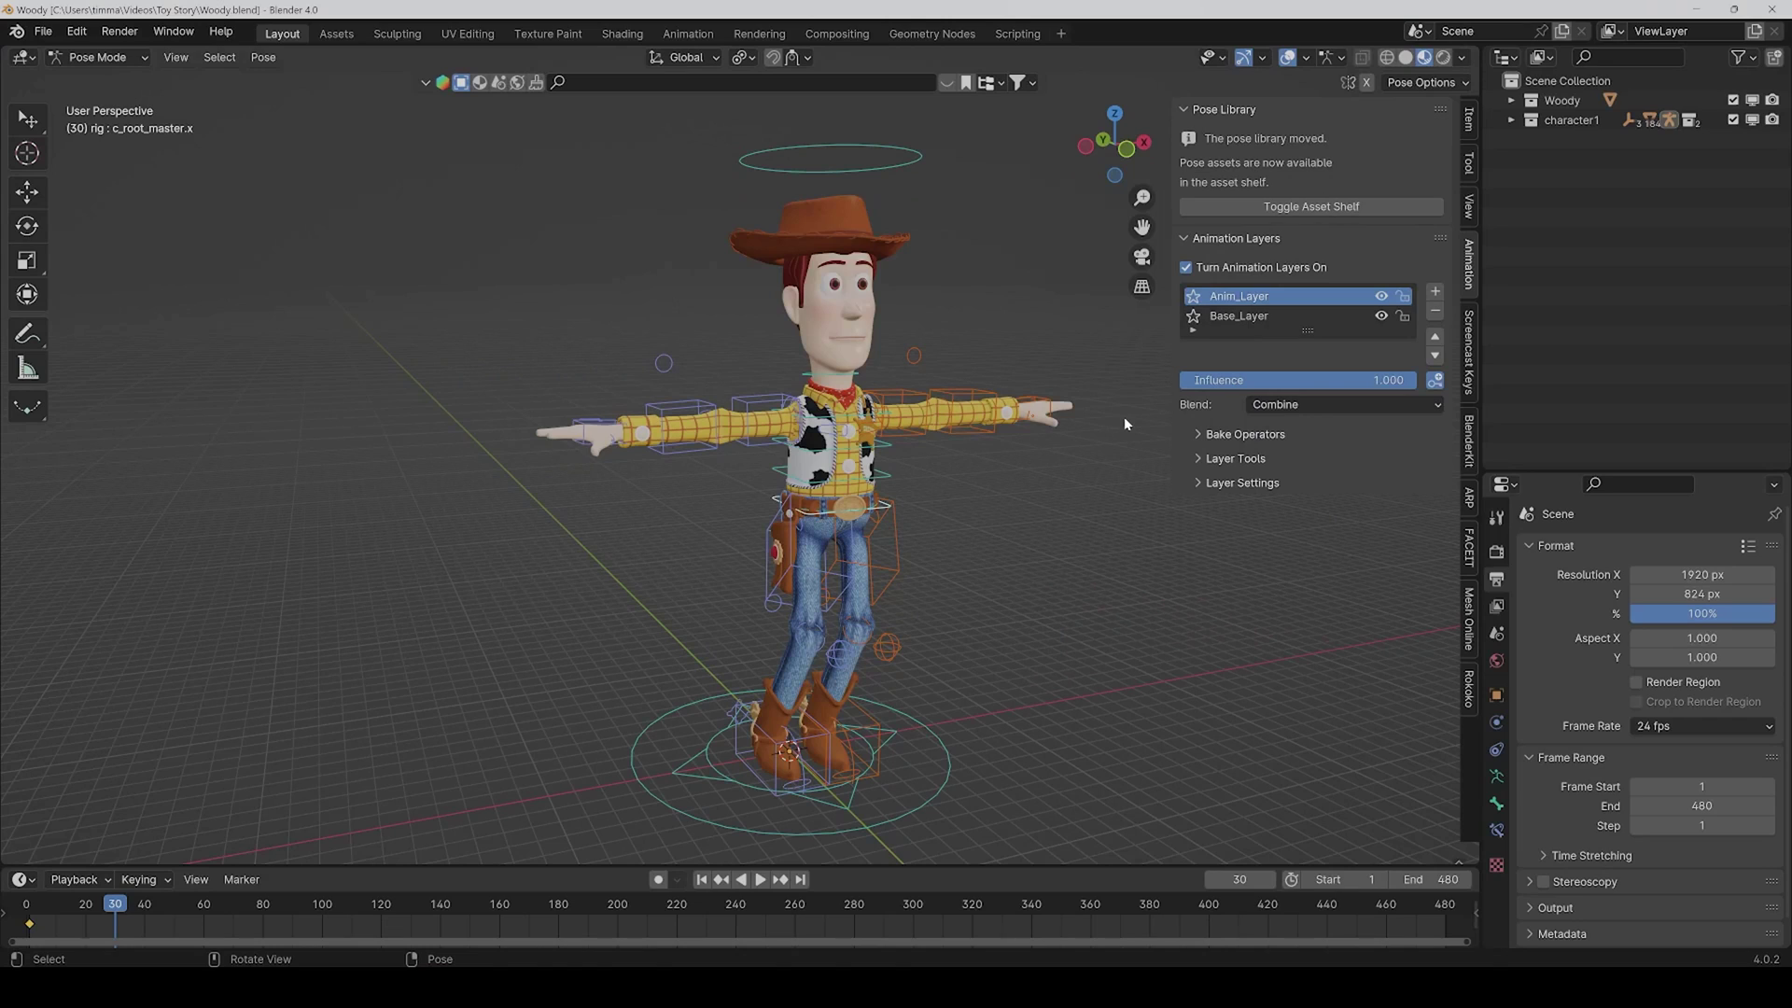
pyautogui.click(1435, 293)
# - On the newest layer at frame 30, move the root master bone about 0.87 m X, -0.41 m Y and -0.14 m Z, and insert a Location keyframe
pyautogui.scroll(5, 1038, 474)
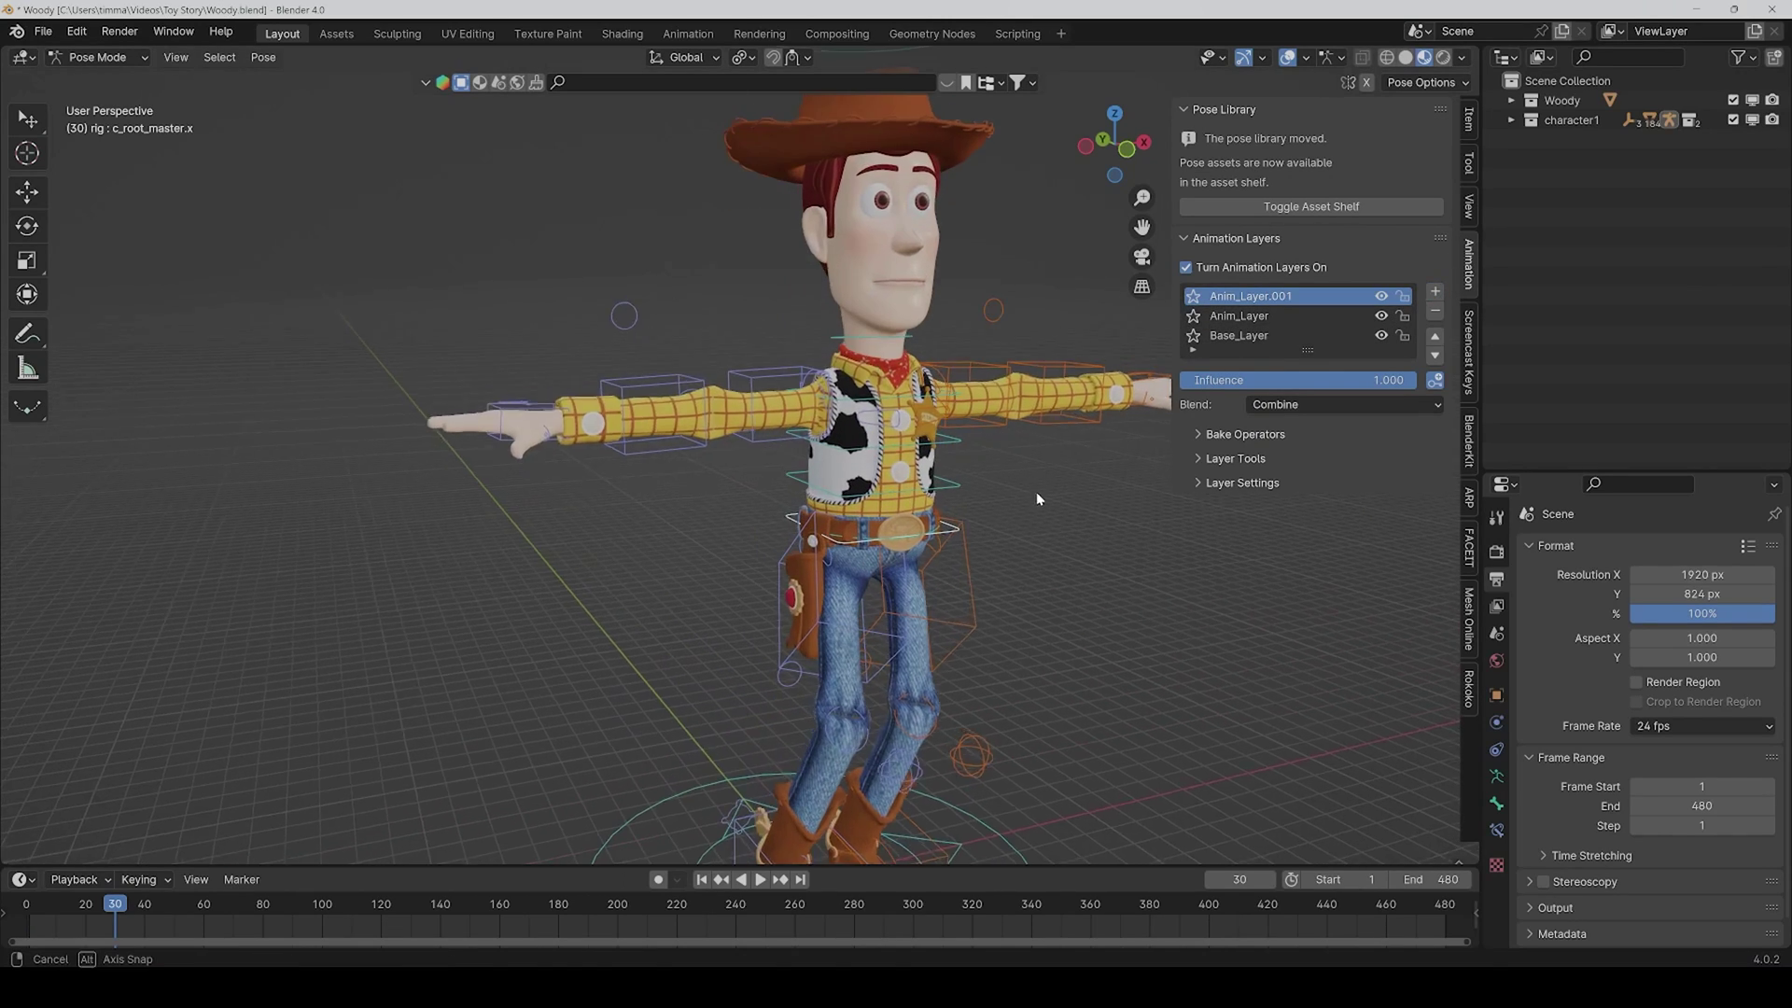
pyautogui.scroll(-3, 1034, 504)
pyautogui.keyDown('shift'); pyautogui.moveTo(1034, 505); pyautogui.dragTo(934, 523, button='middle'); pyautogui.keyUp('shift')
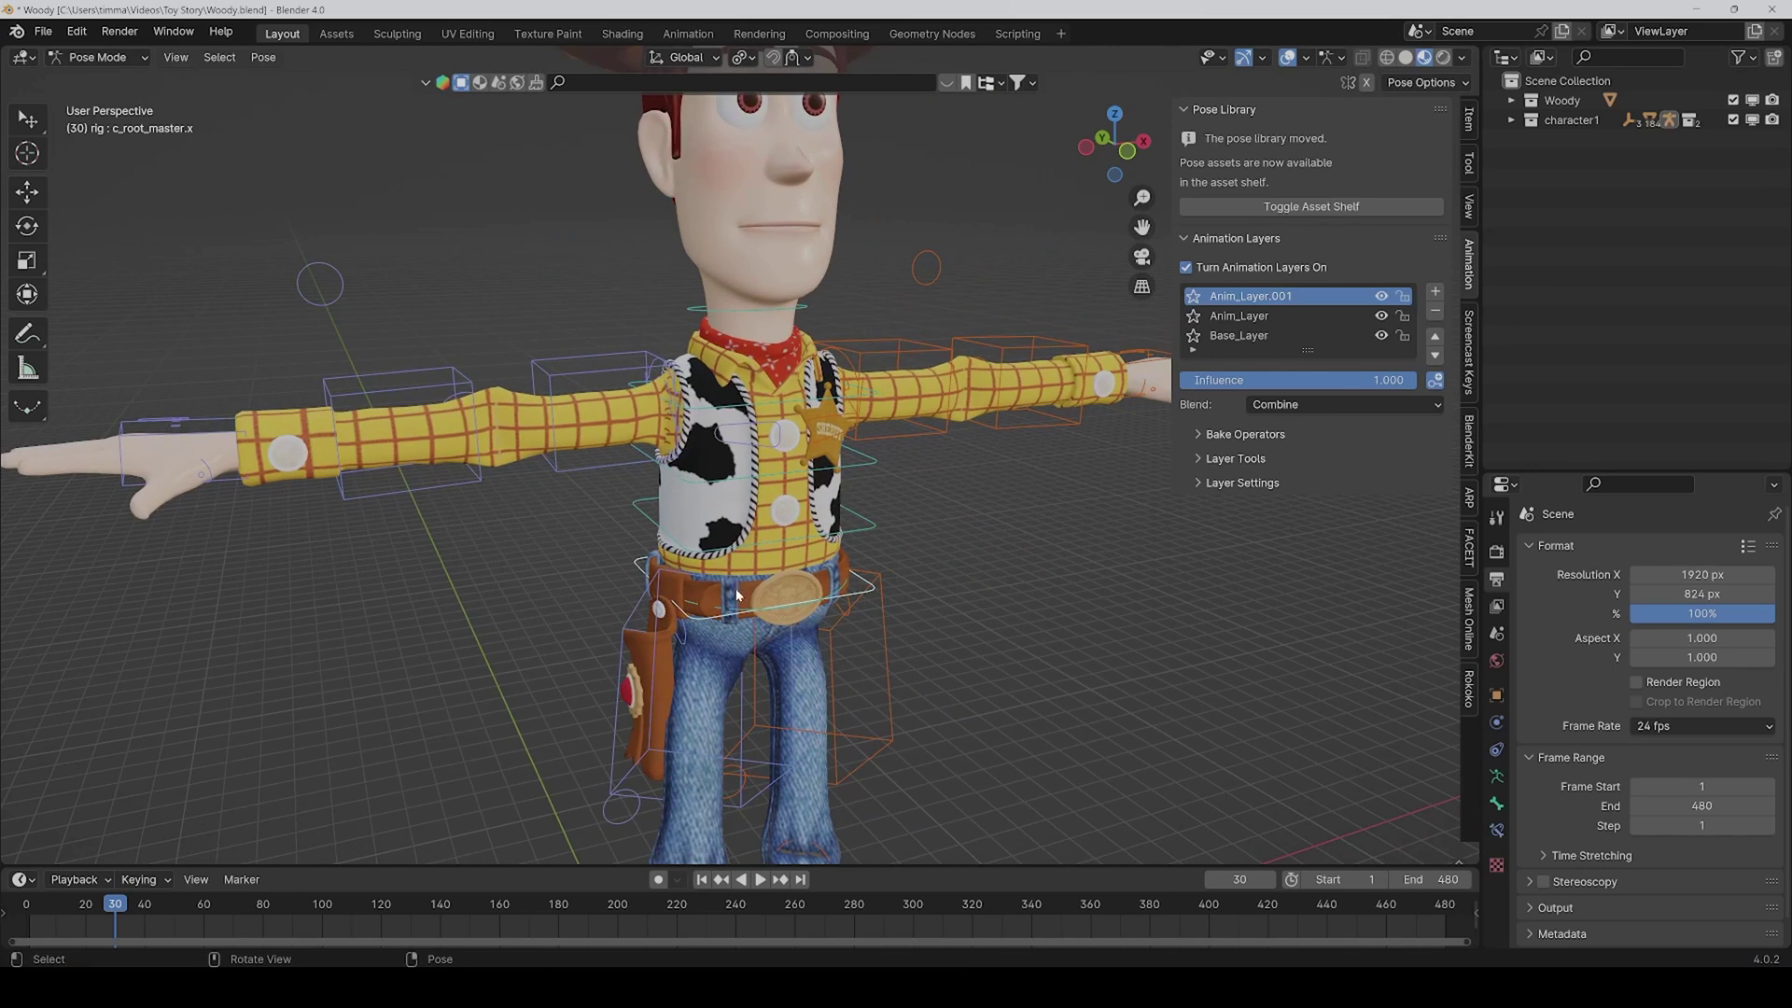
pyautogui.scroll(5, 659, 684)
pyautogui.press('g')
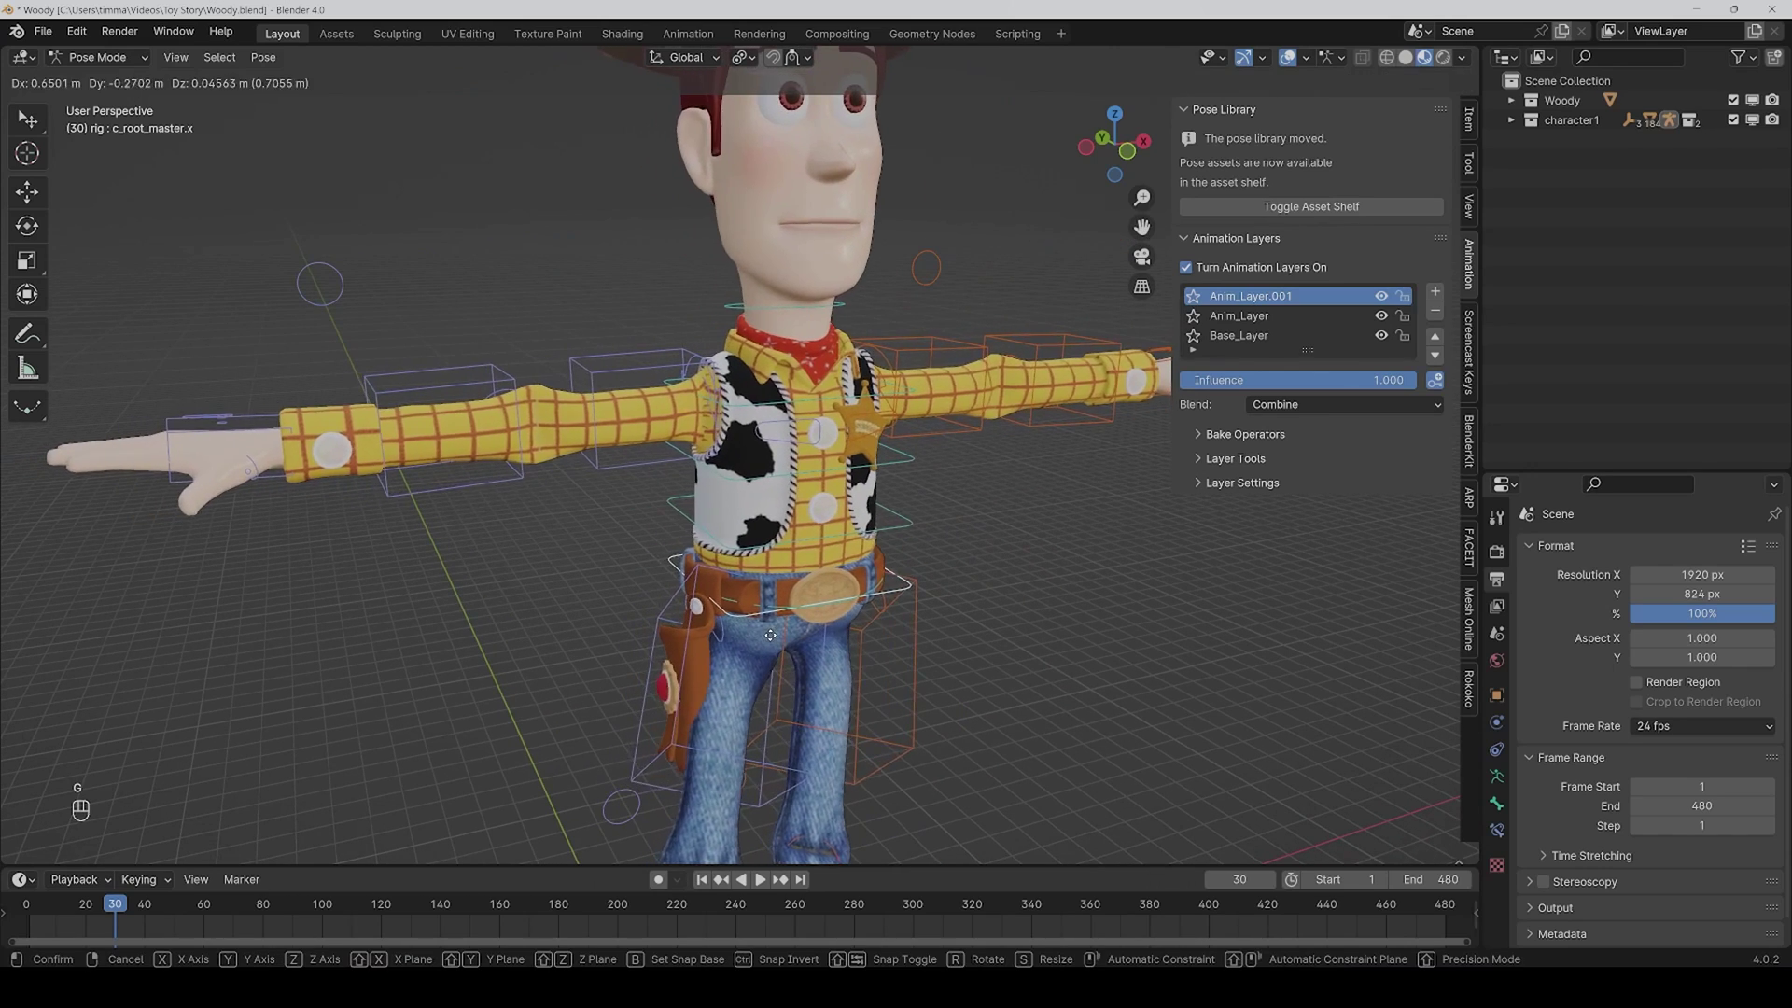
pyautogui.click(782, 644)
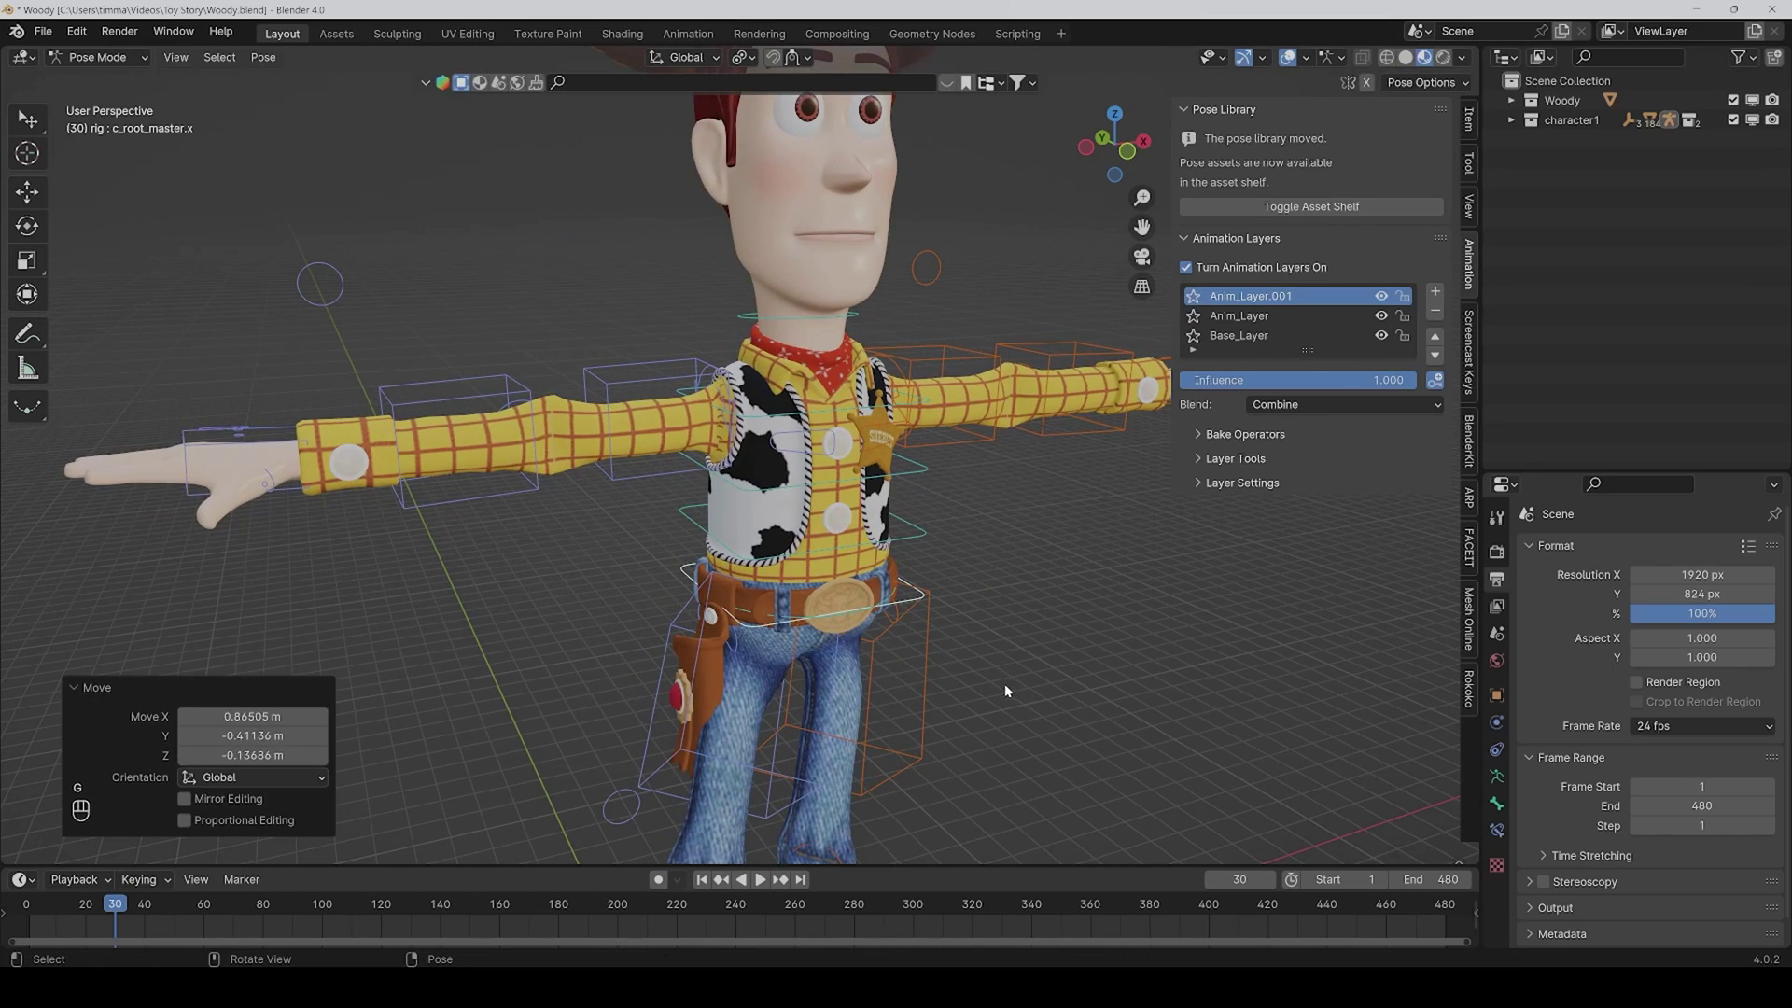
pyautogui.moveTo(1004, 684); pyautogui.dragTo(982, 681, button='middle')
pyautogui.press('i')
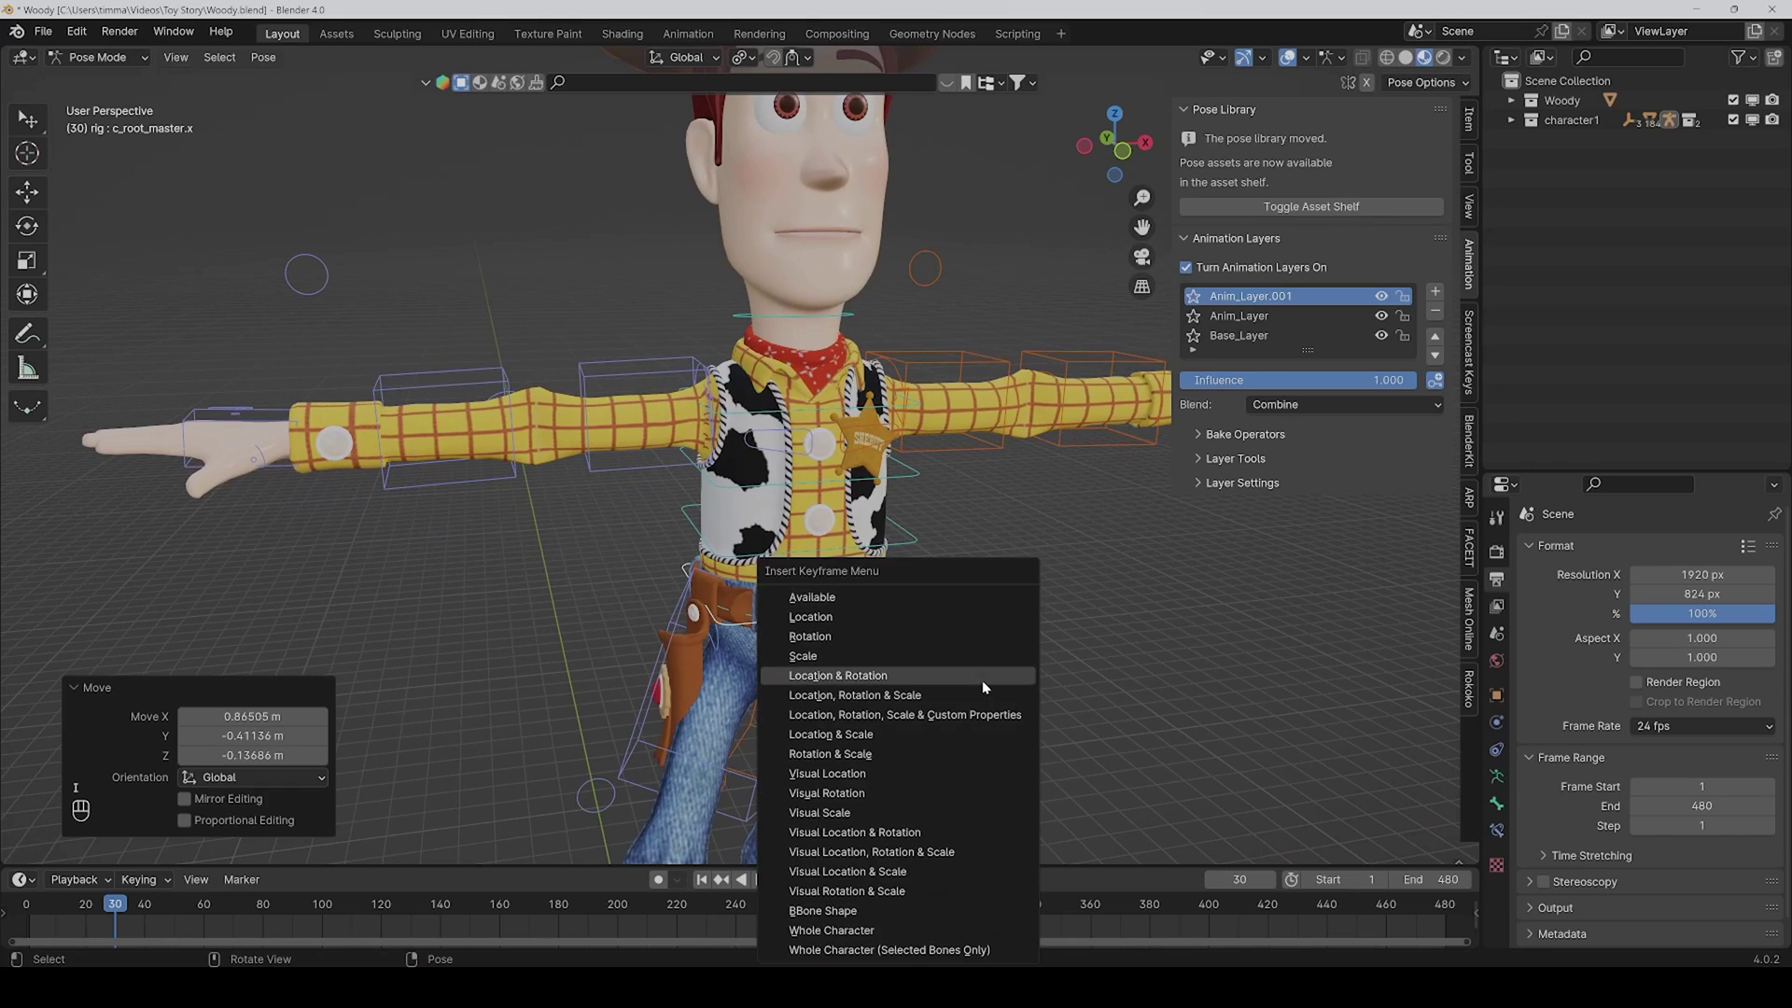
pyautogui.click(961, 616)
# - Try the newest layer's Influence slider and the Subtract blend mode, and return the blend to Combine at full influence
pyautogui.scroll(-2, 940, 615)
pyautogui.moveTo(939, 615); pyautogui.dragTo(971, 597, button='middle')
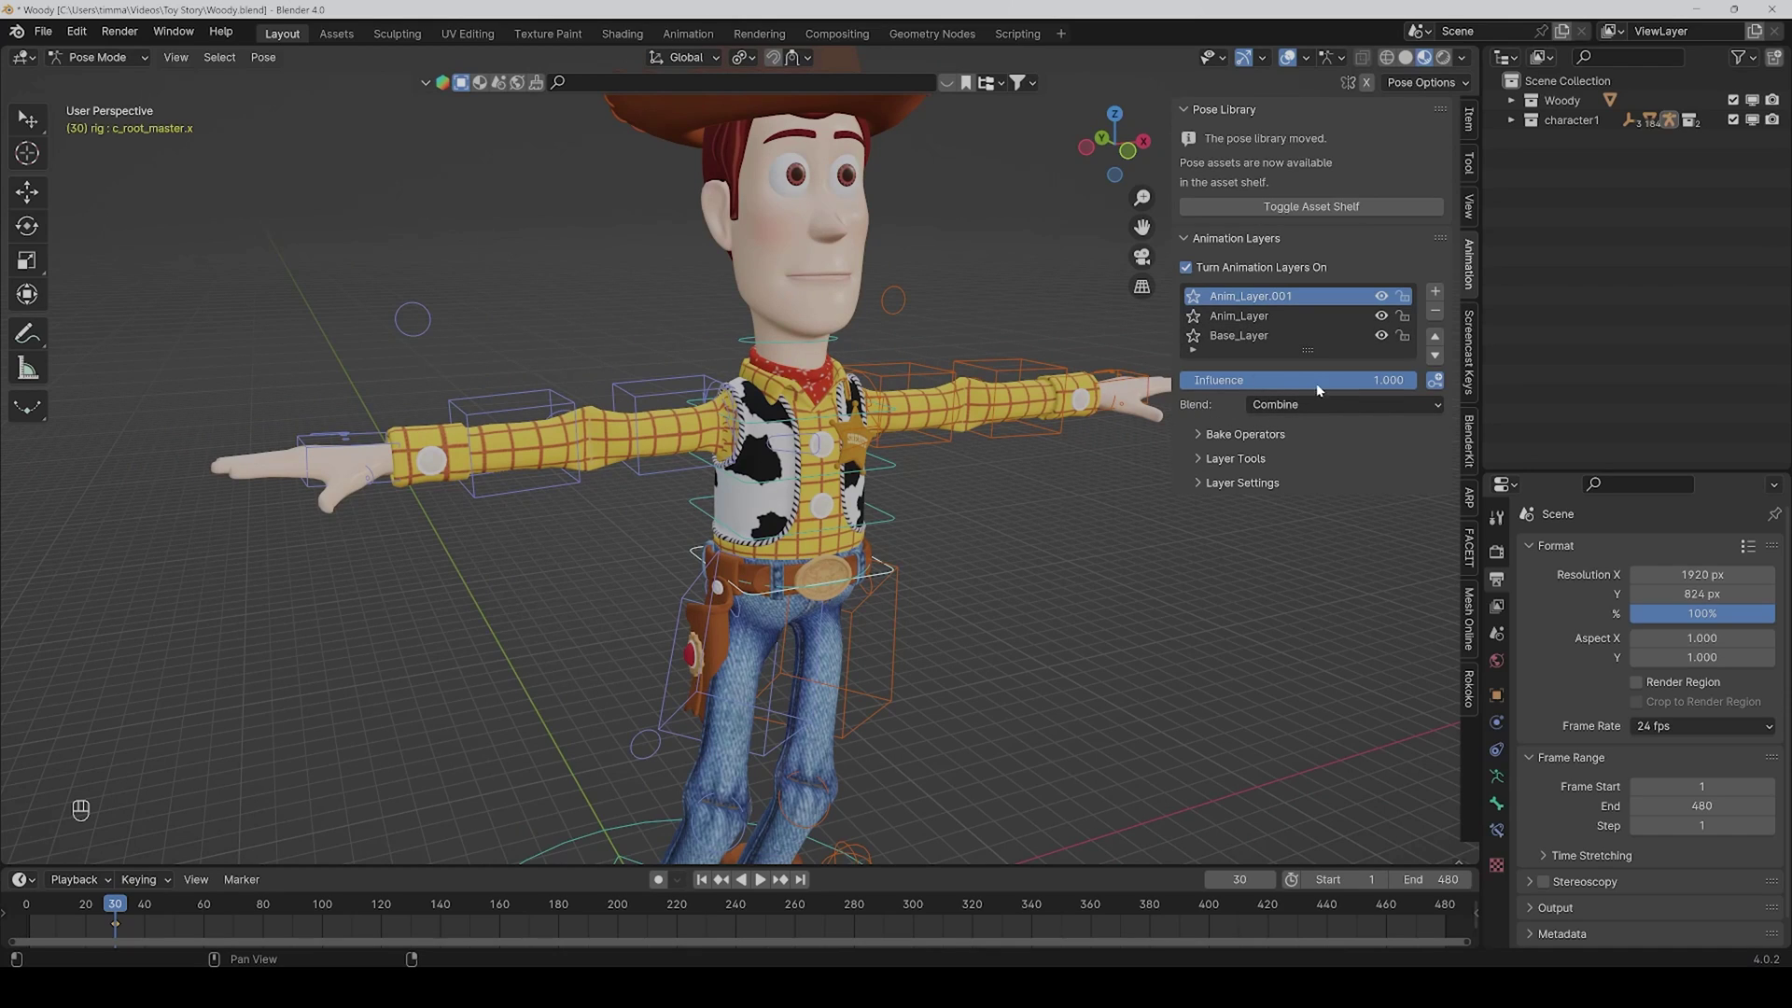
pyautogui.moveTo(1285, 384); pyautogui.dragTo(1418, 385)
pyautogui.click(1301, 406)
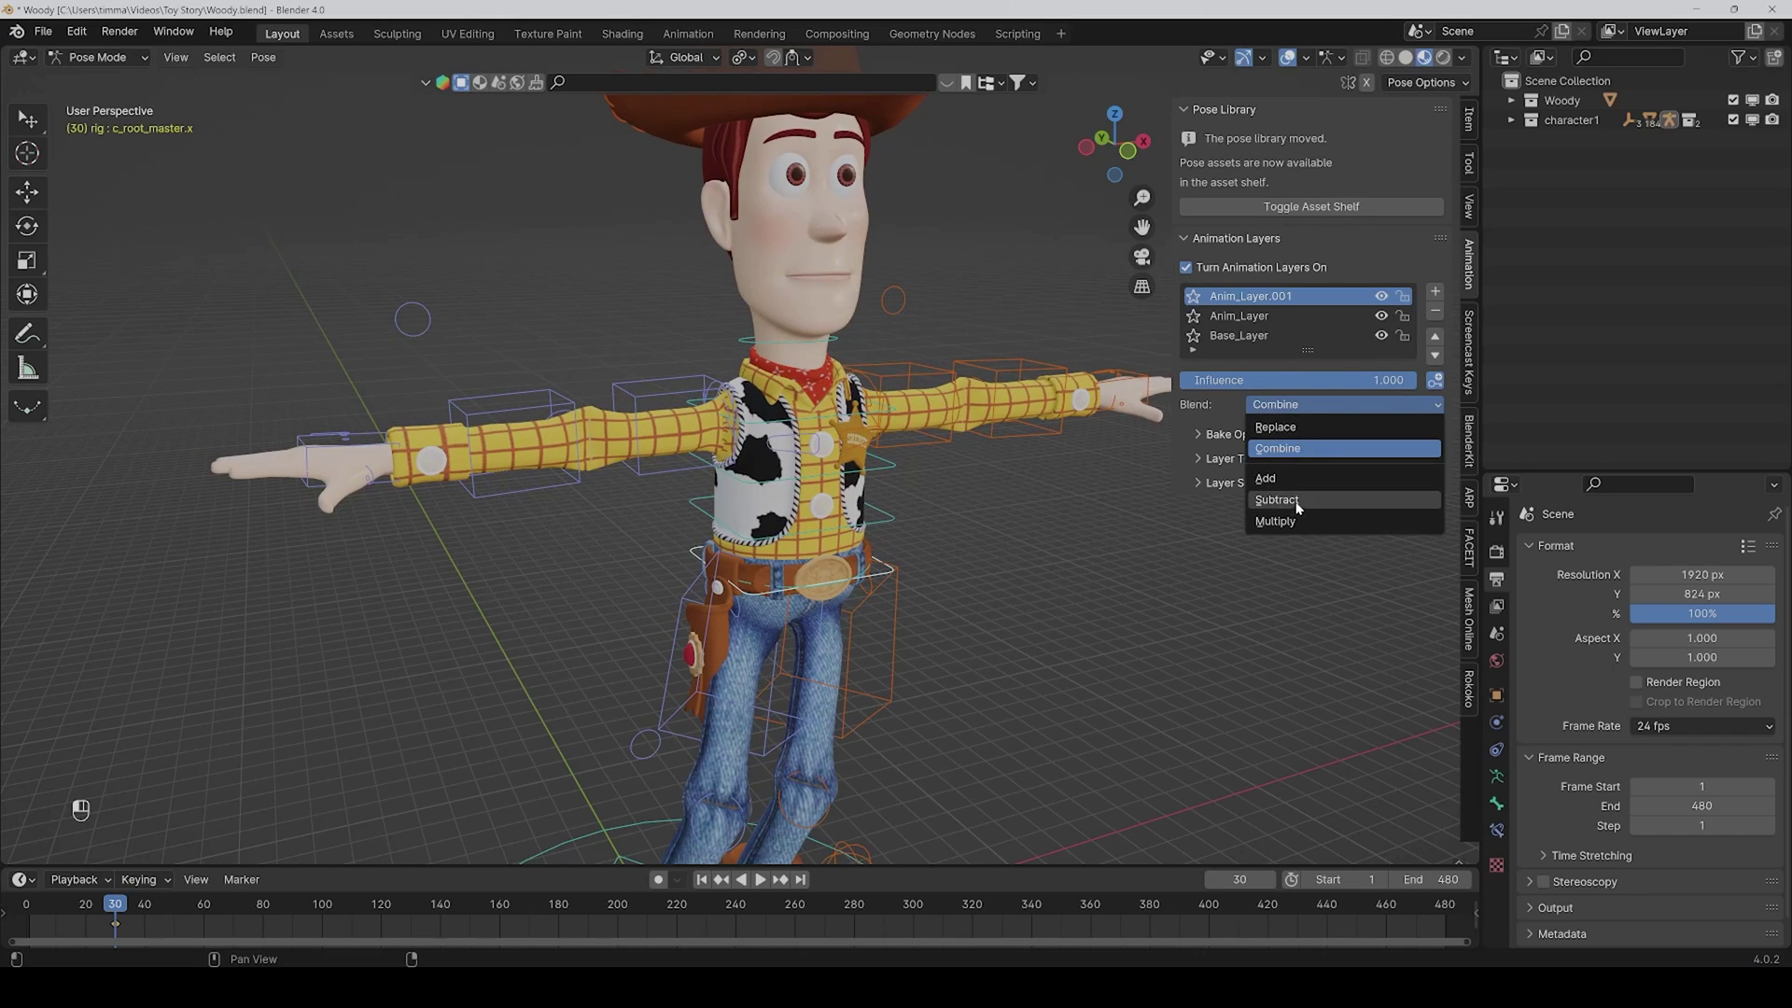
pyautogui.click(1297, 501)
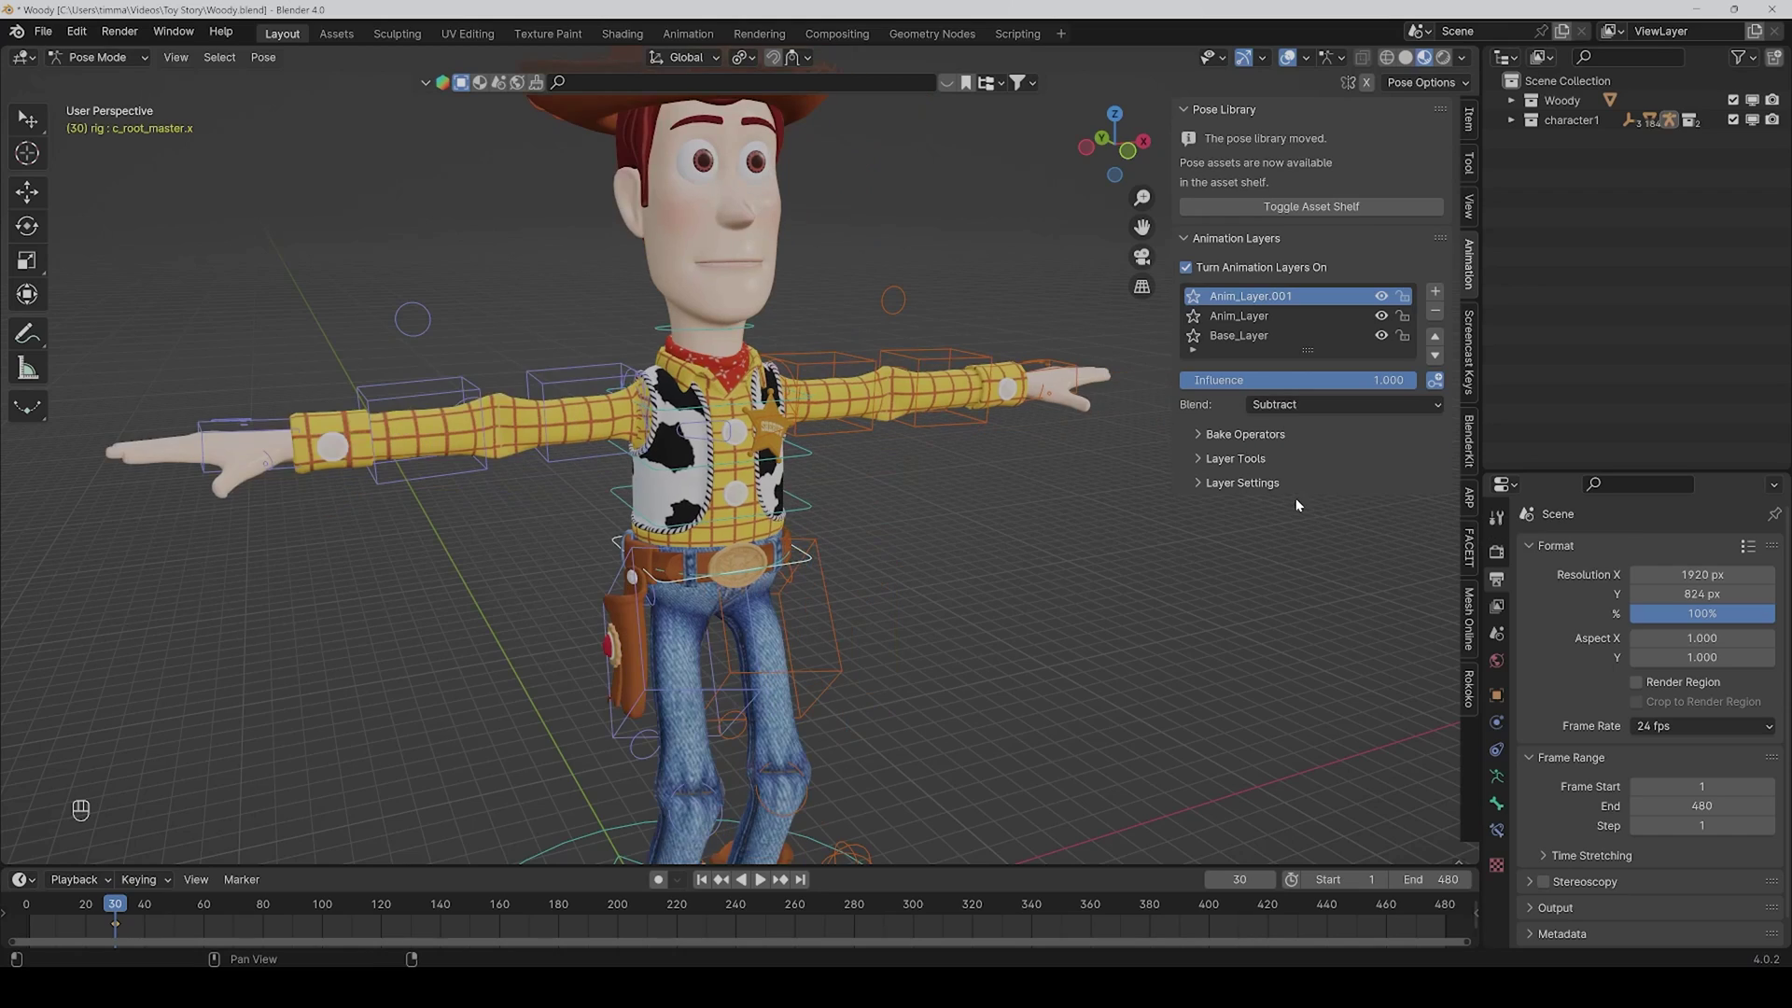
pyautogui.click(1311, 407)
pyautogui.click(1303, 449)
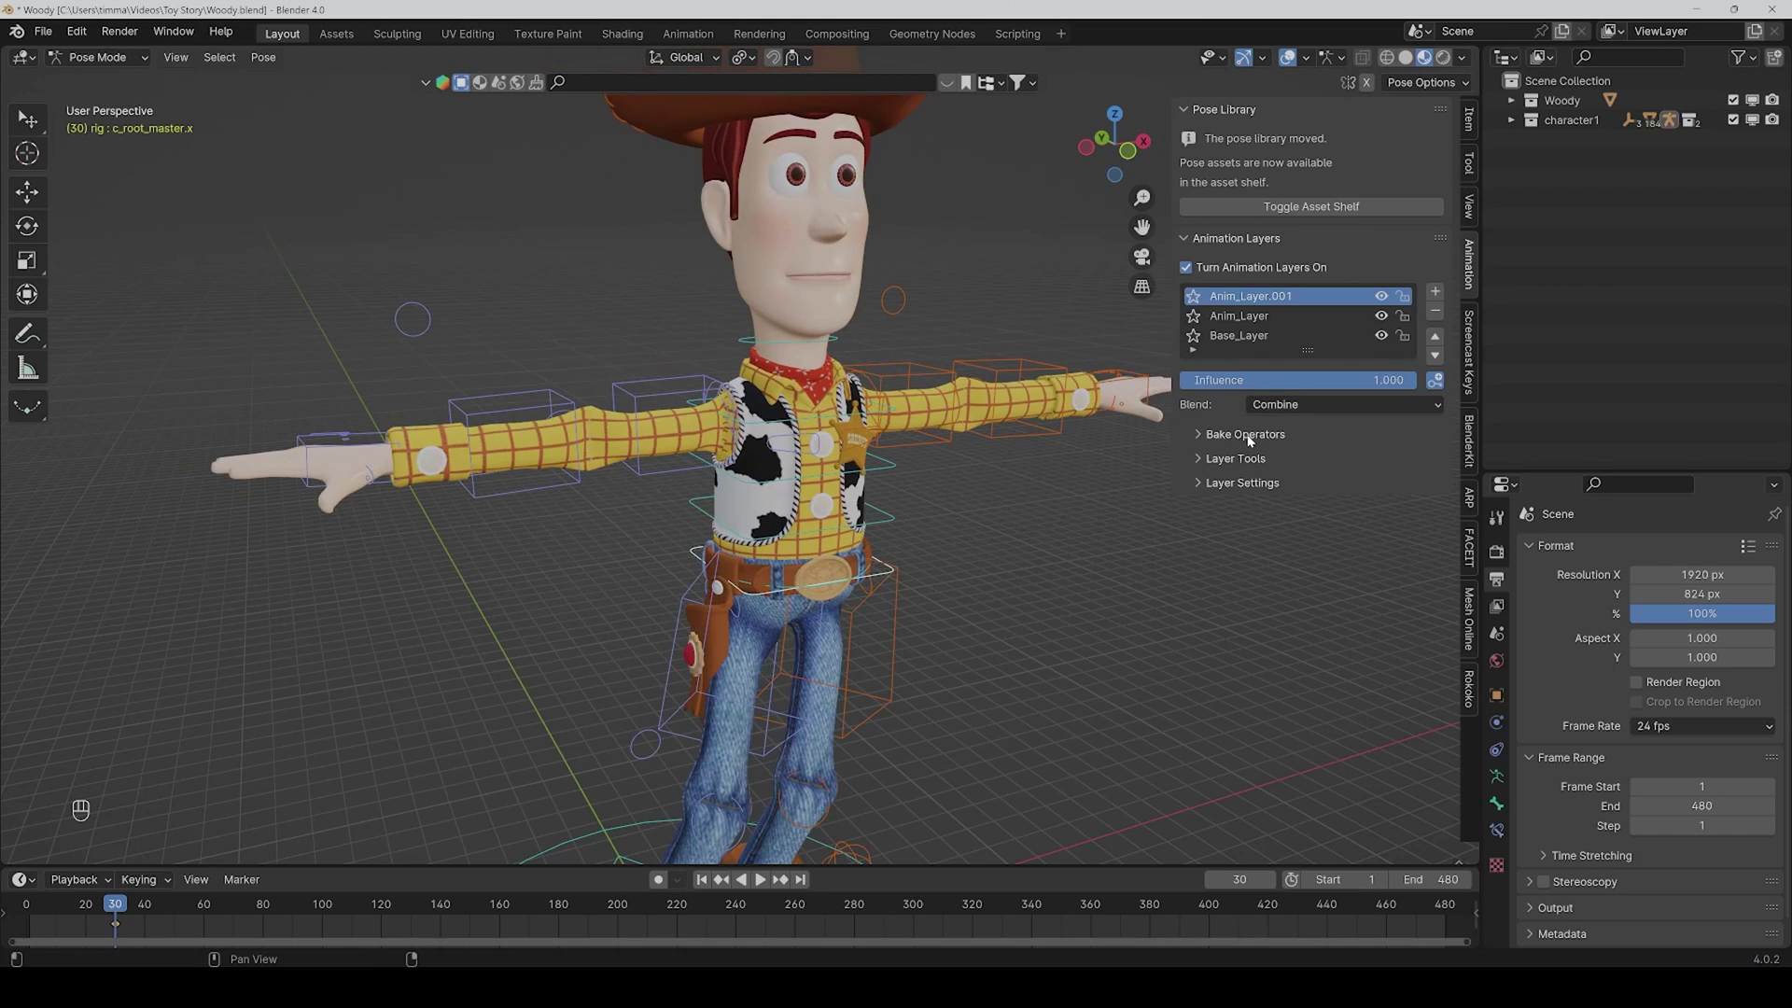
# - Merge the animation layers downward for the selected bones over the scene range, and play and scrub the merged animation back to frame 1
pyautogui.click(1241, 437)
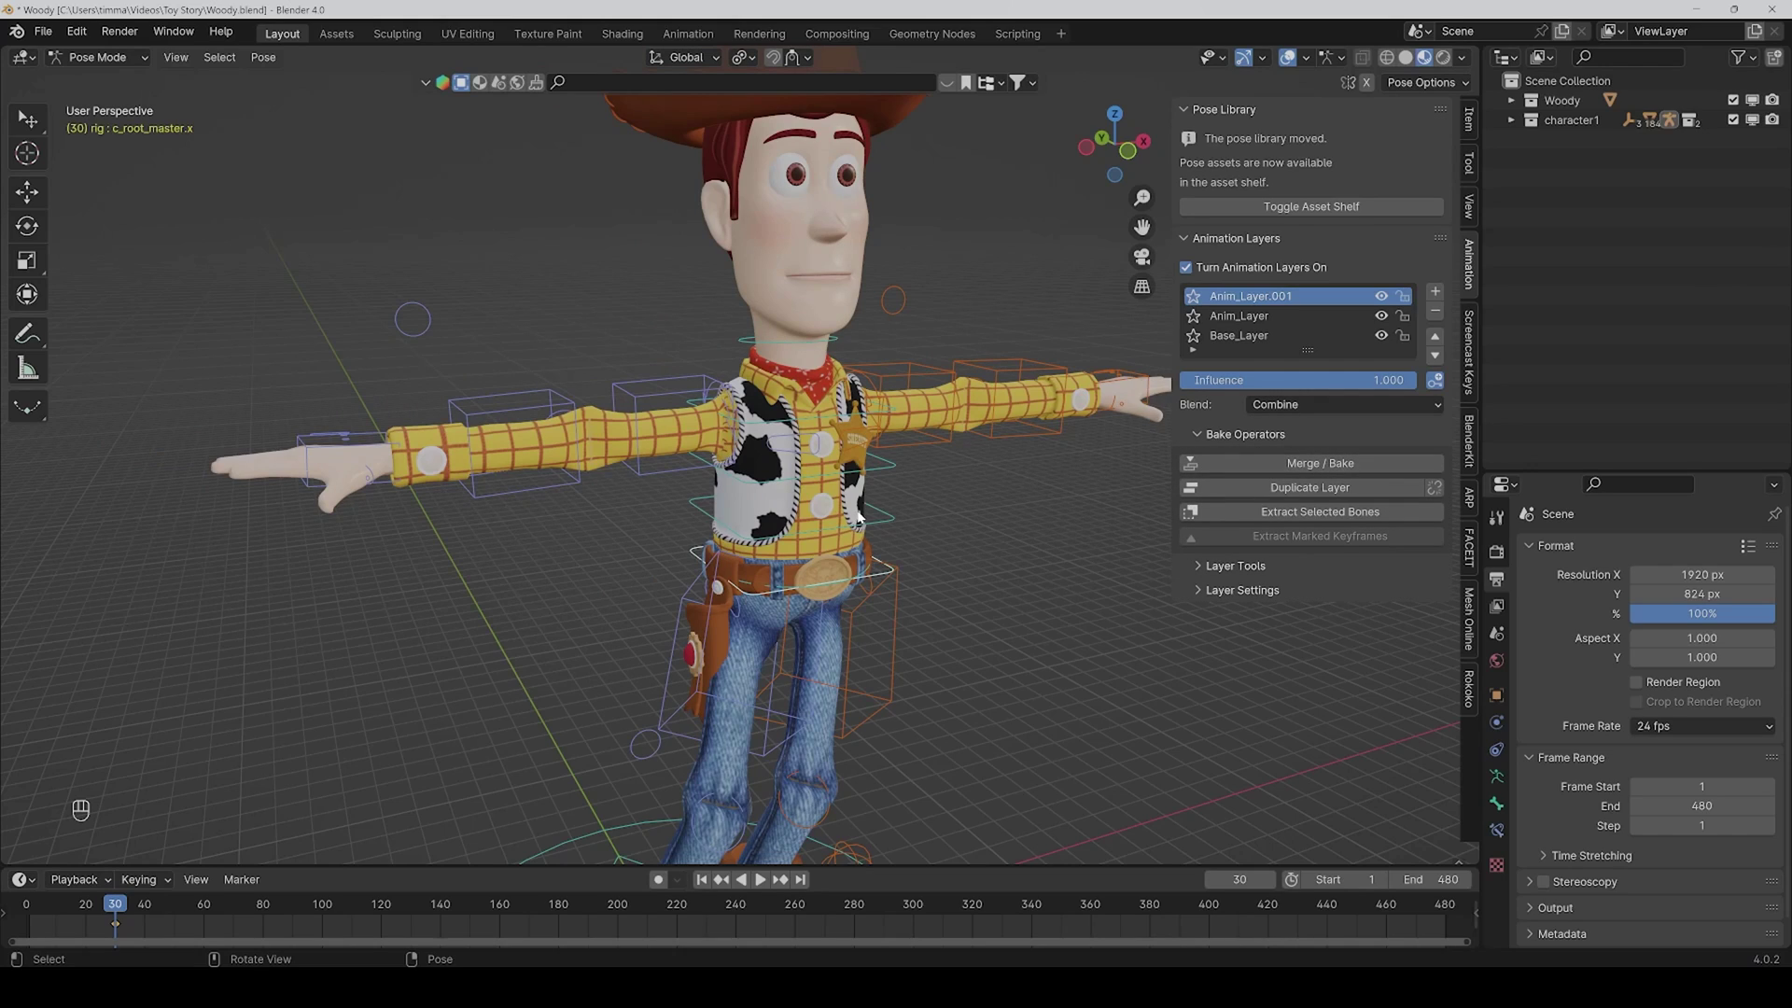
pyautogui.scroll(-3, 860, 516)
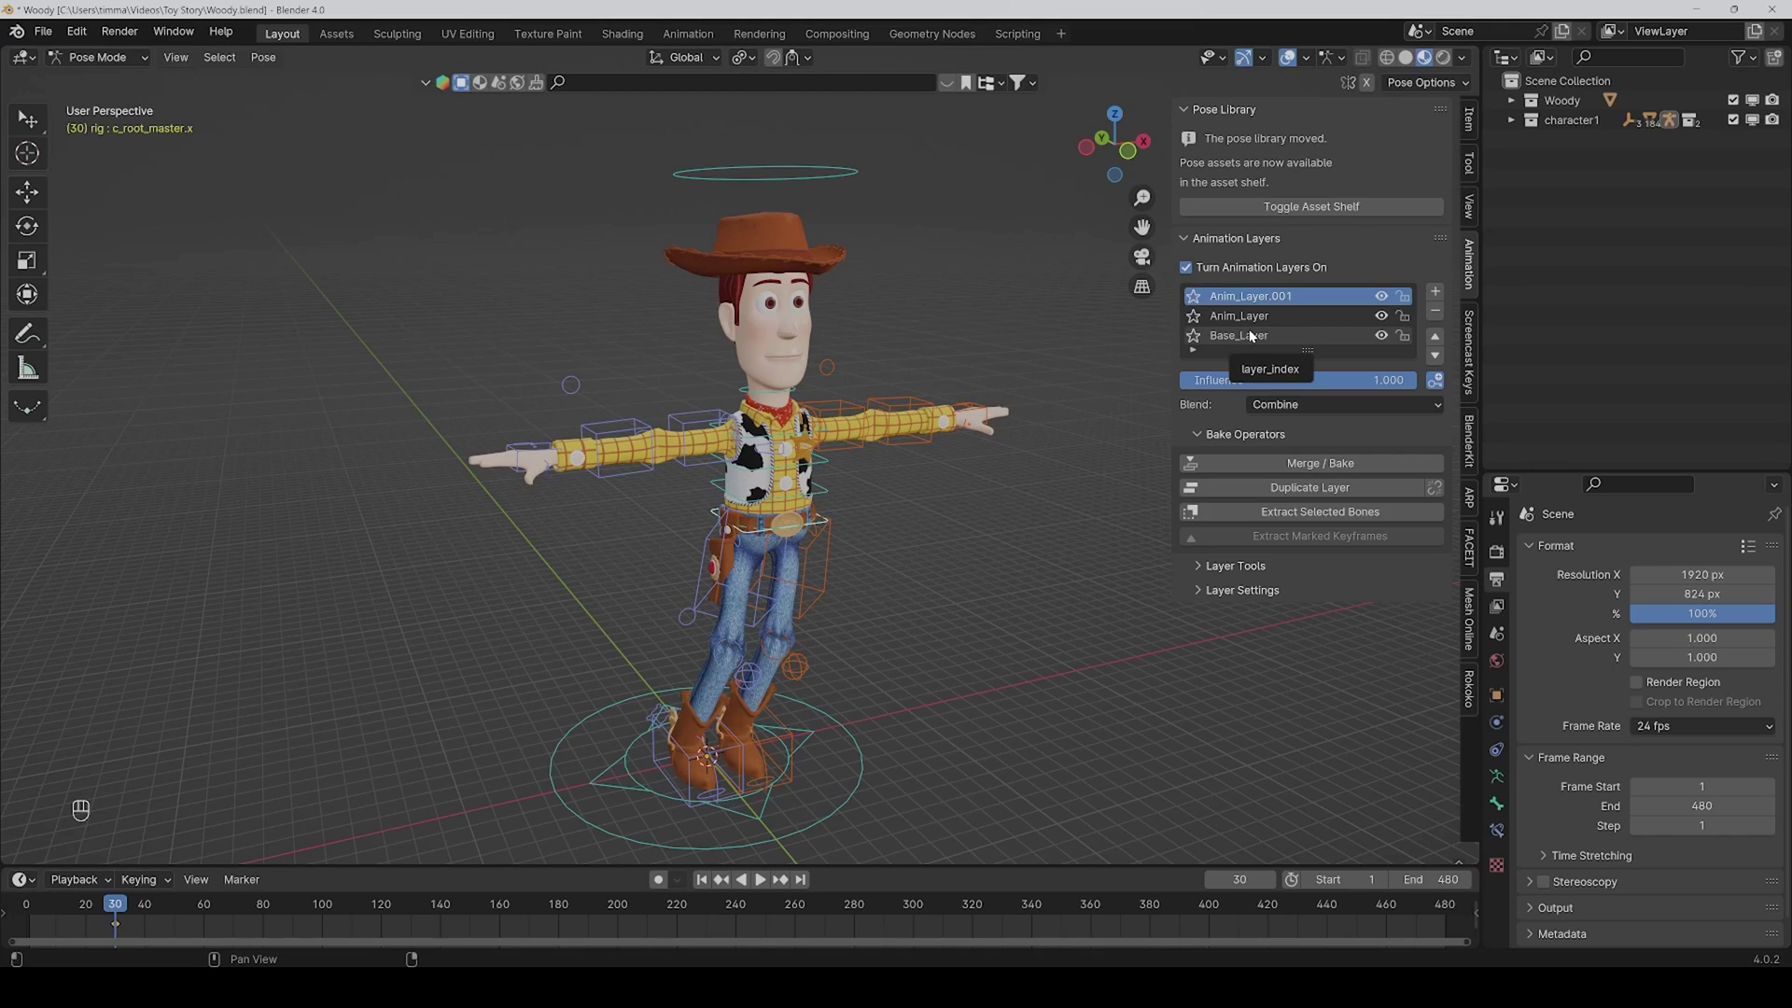
pyautogui.click(1306, 467)
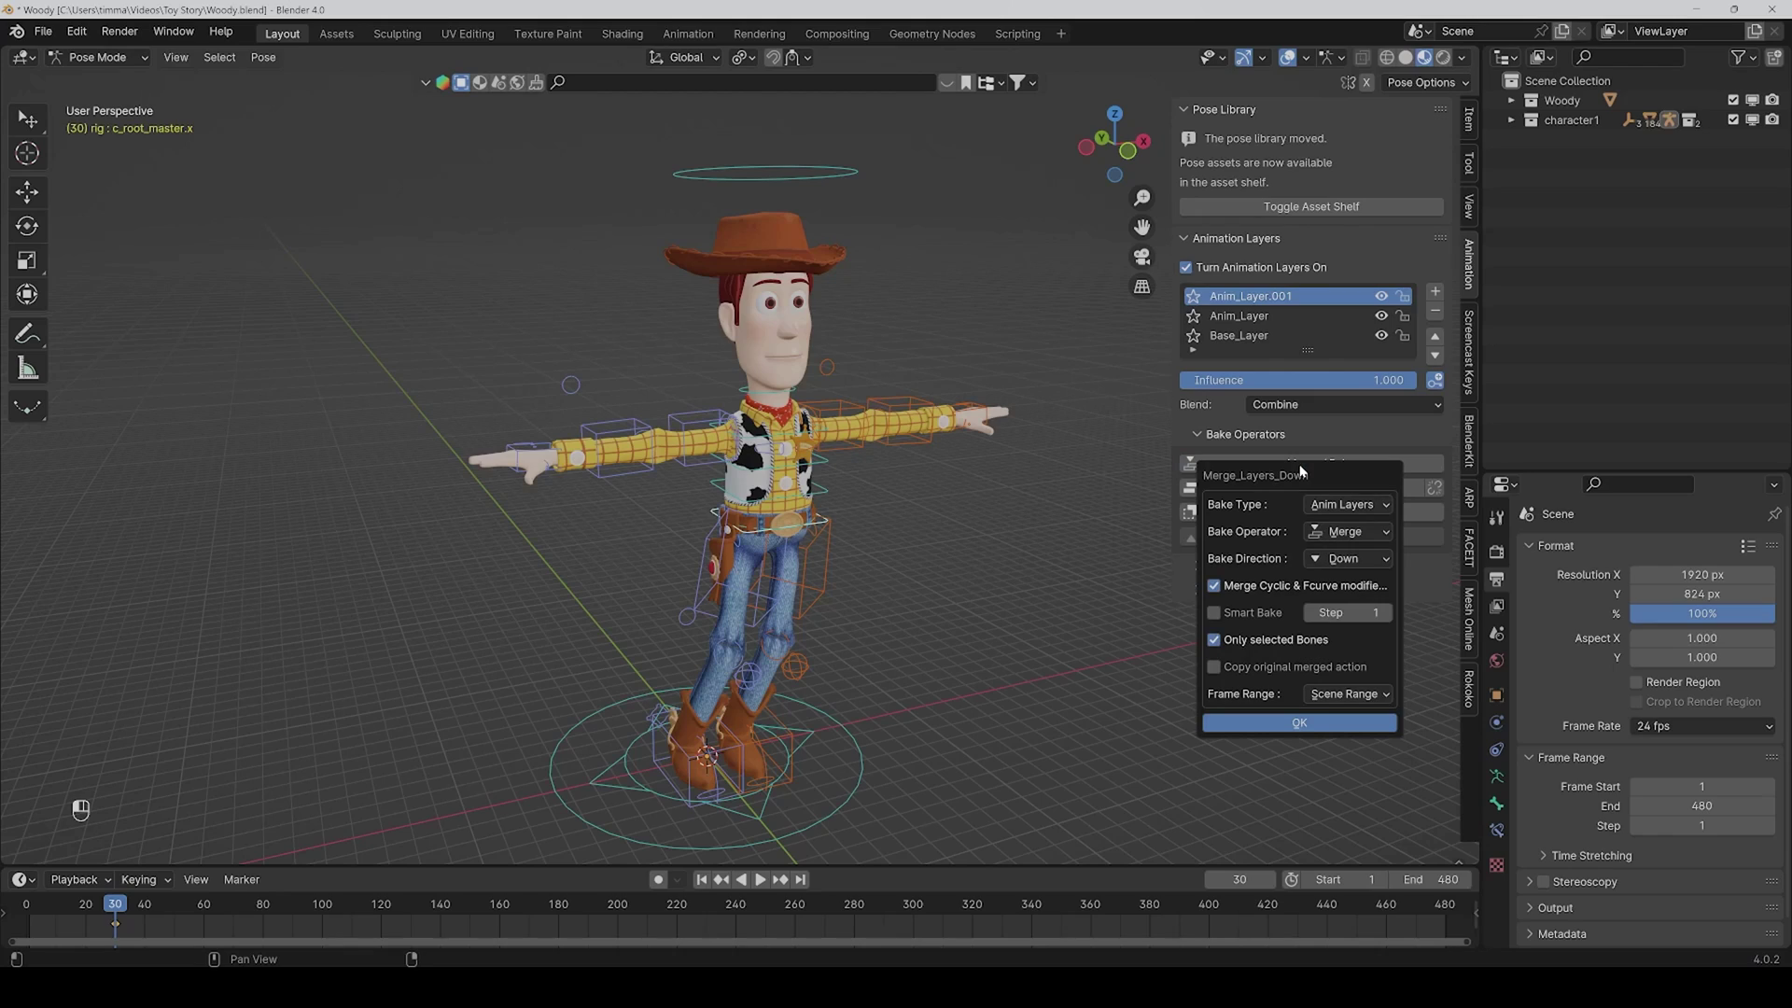
pyautogui.click(1292, 715)
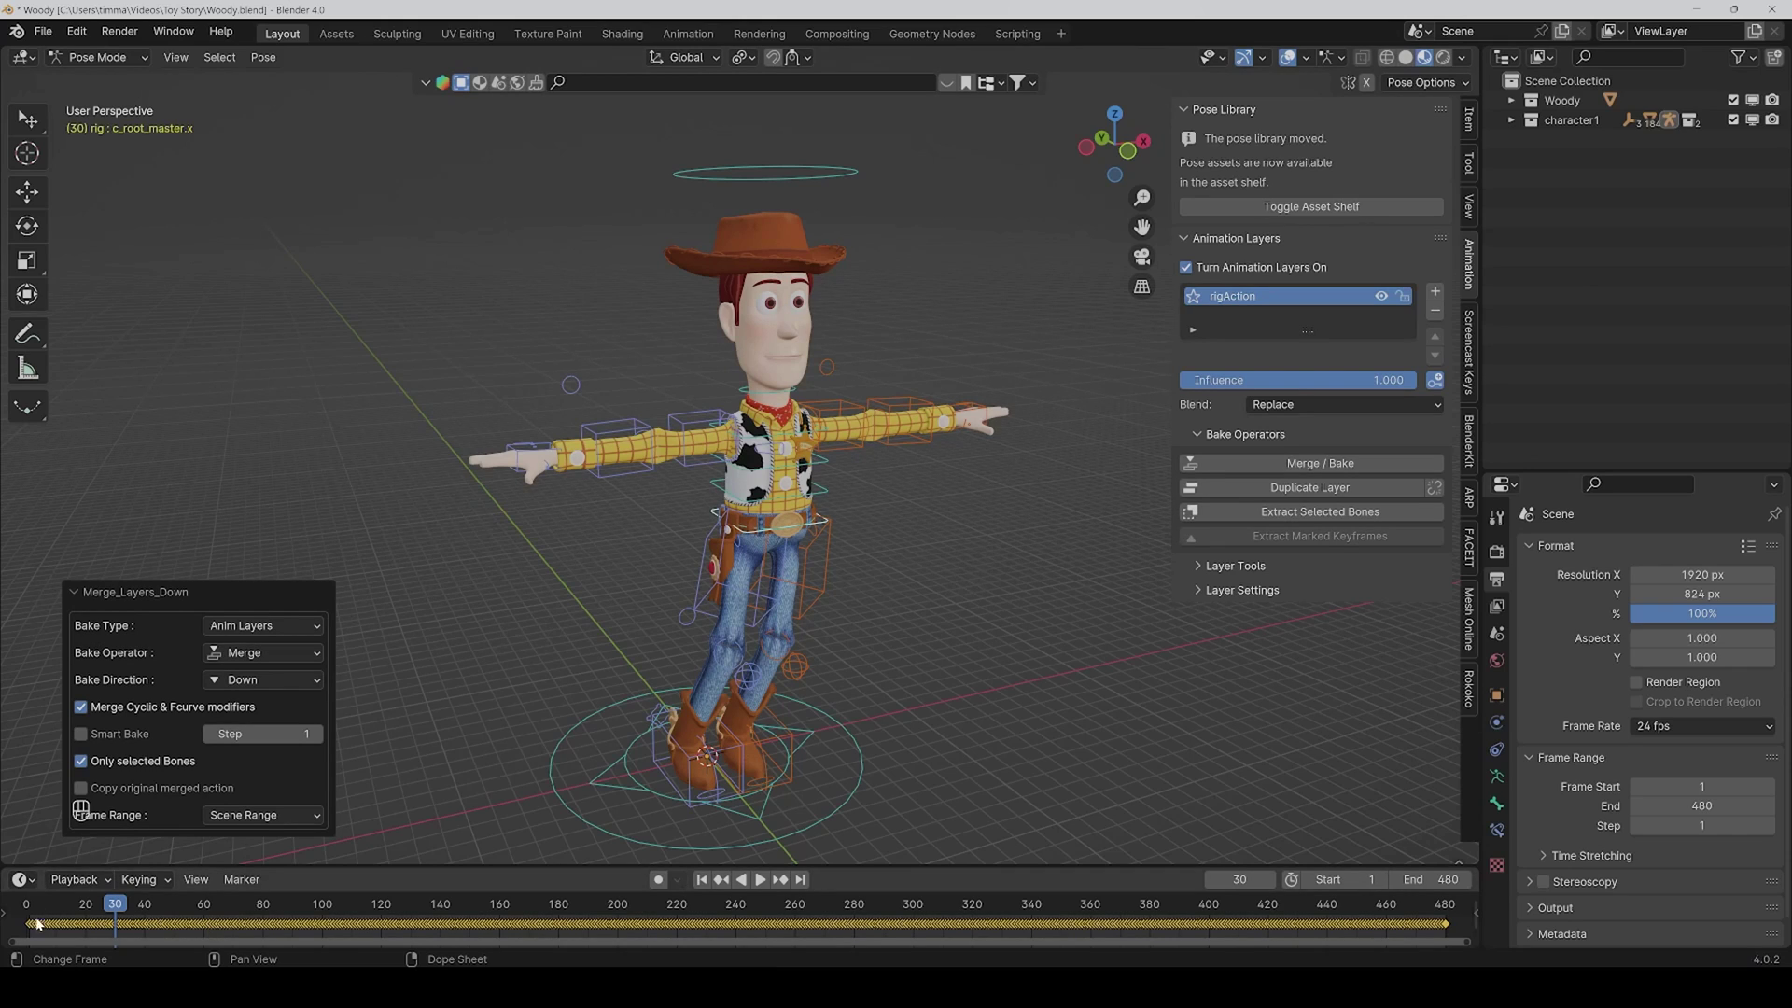
pyautogui.press('space')
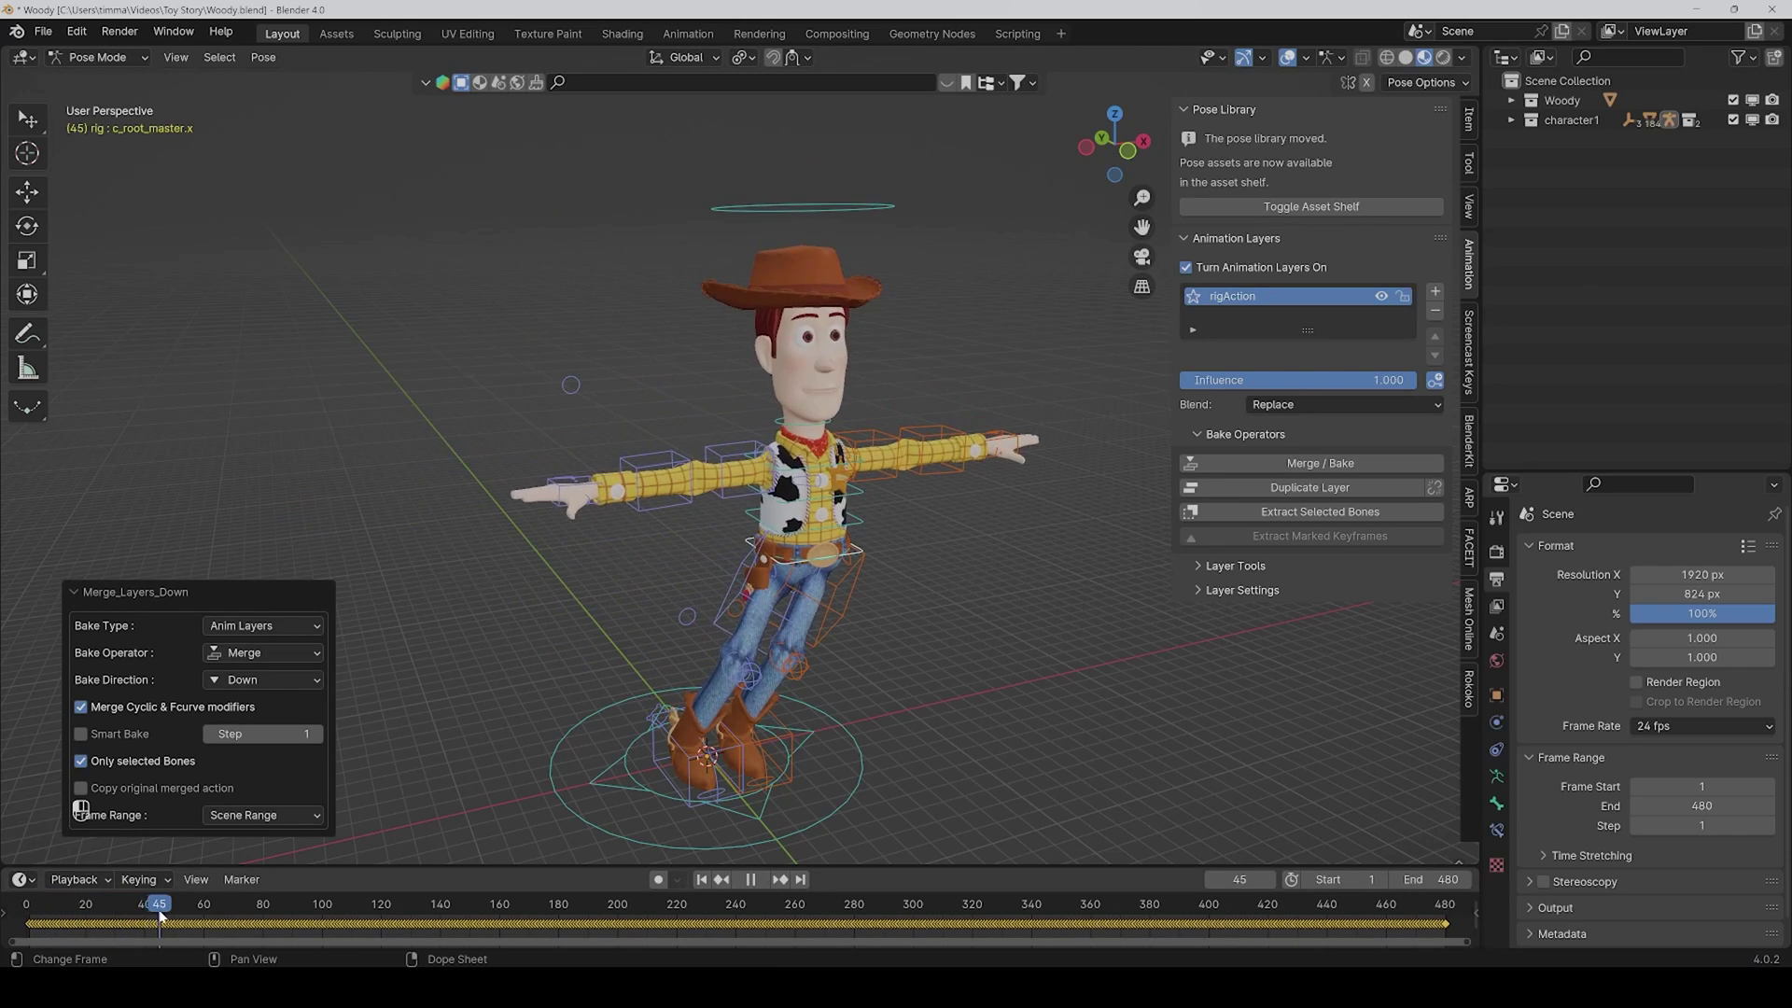
pyautogui.moveTo(128, 920); pyautogui.dragTo(33, 936)
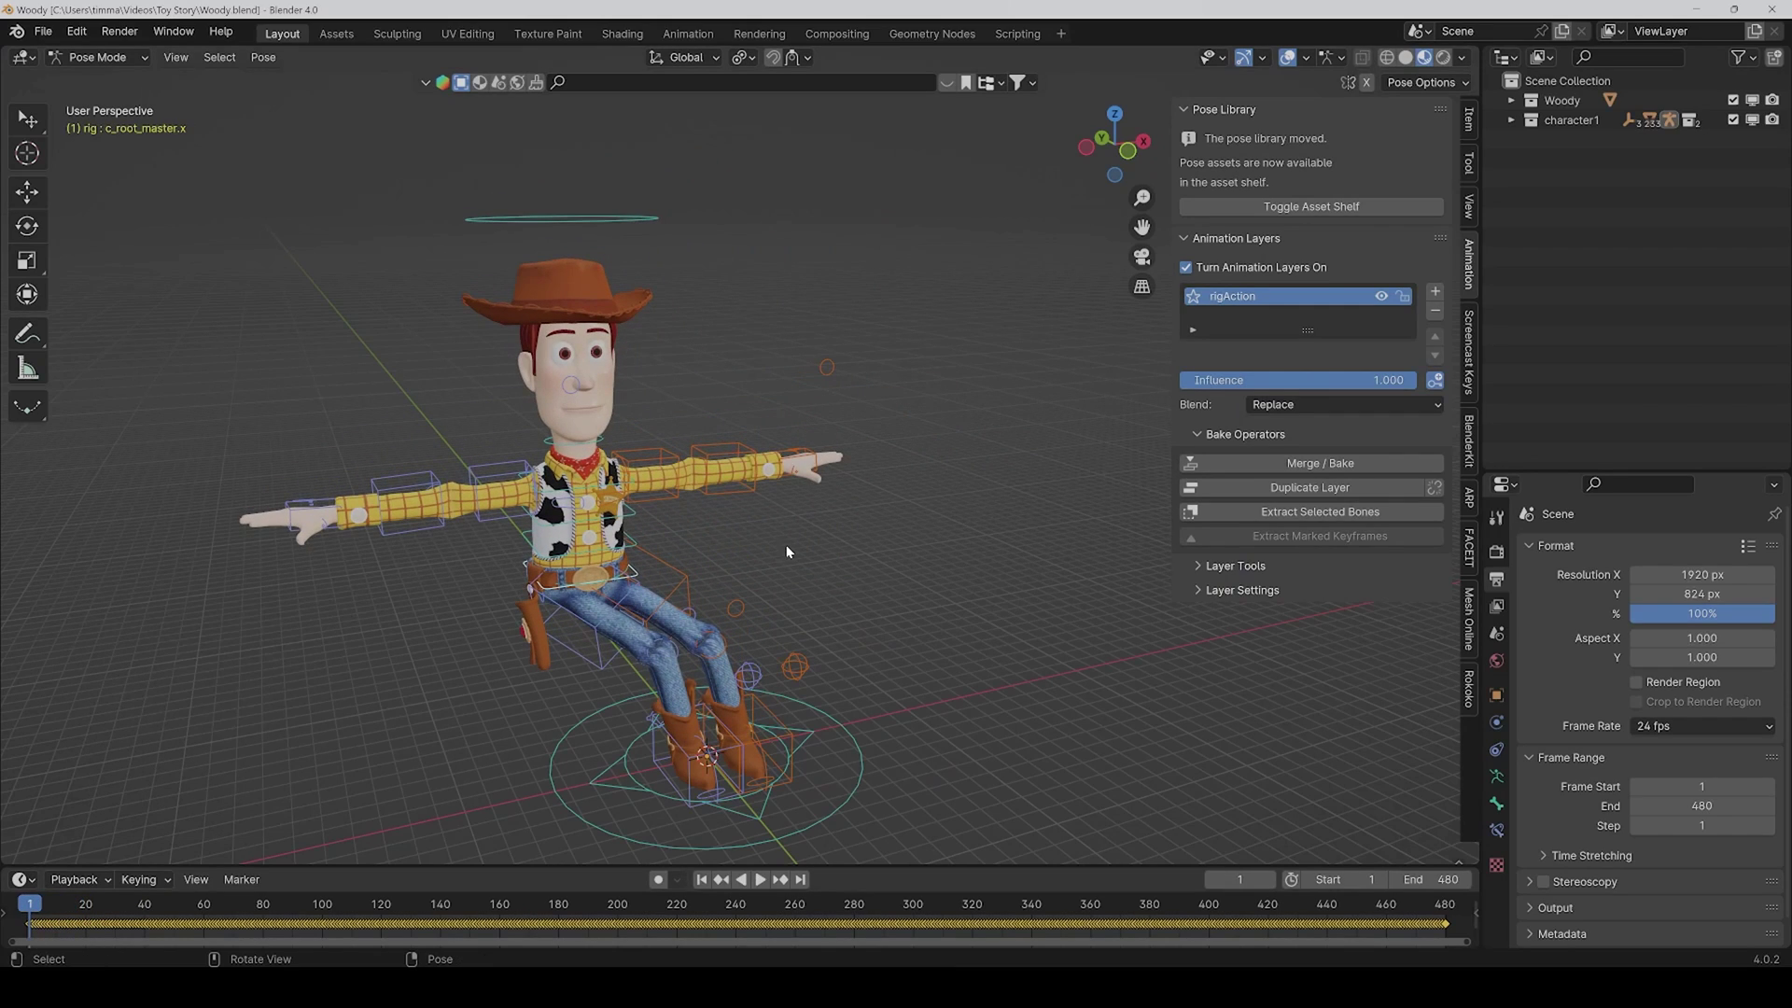
# - Add a layer above rigAction, move the root master bone about 3.64 m X, -1.53 m Y and 0.53 m Z, and insert a Location keyframe
pyautogui.click(1226, 495)
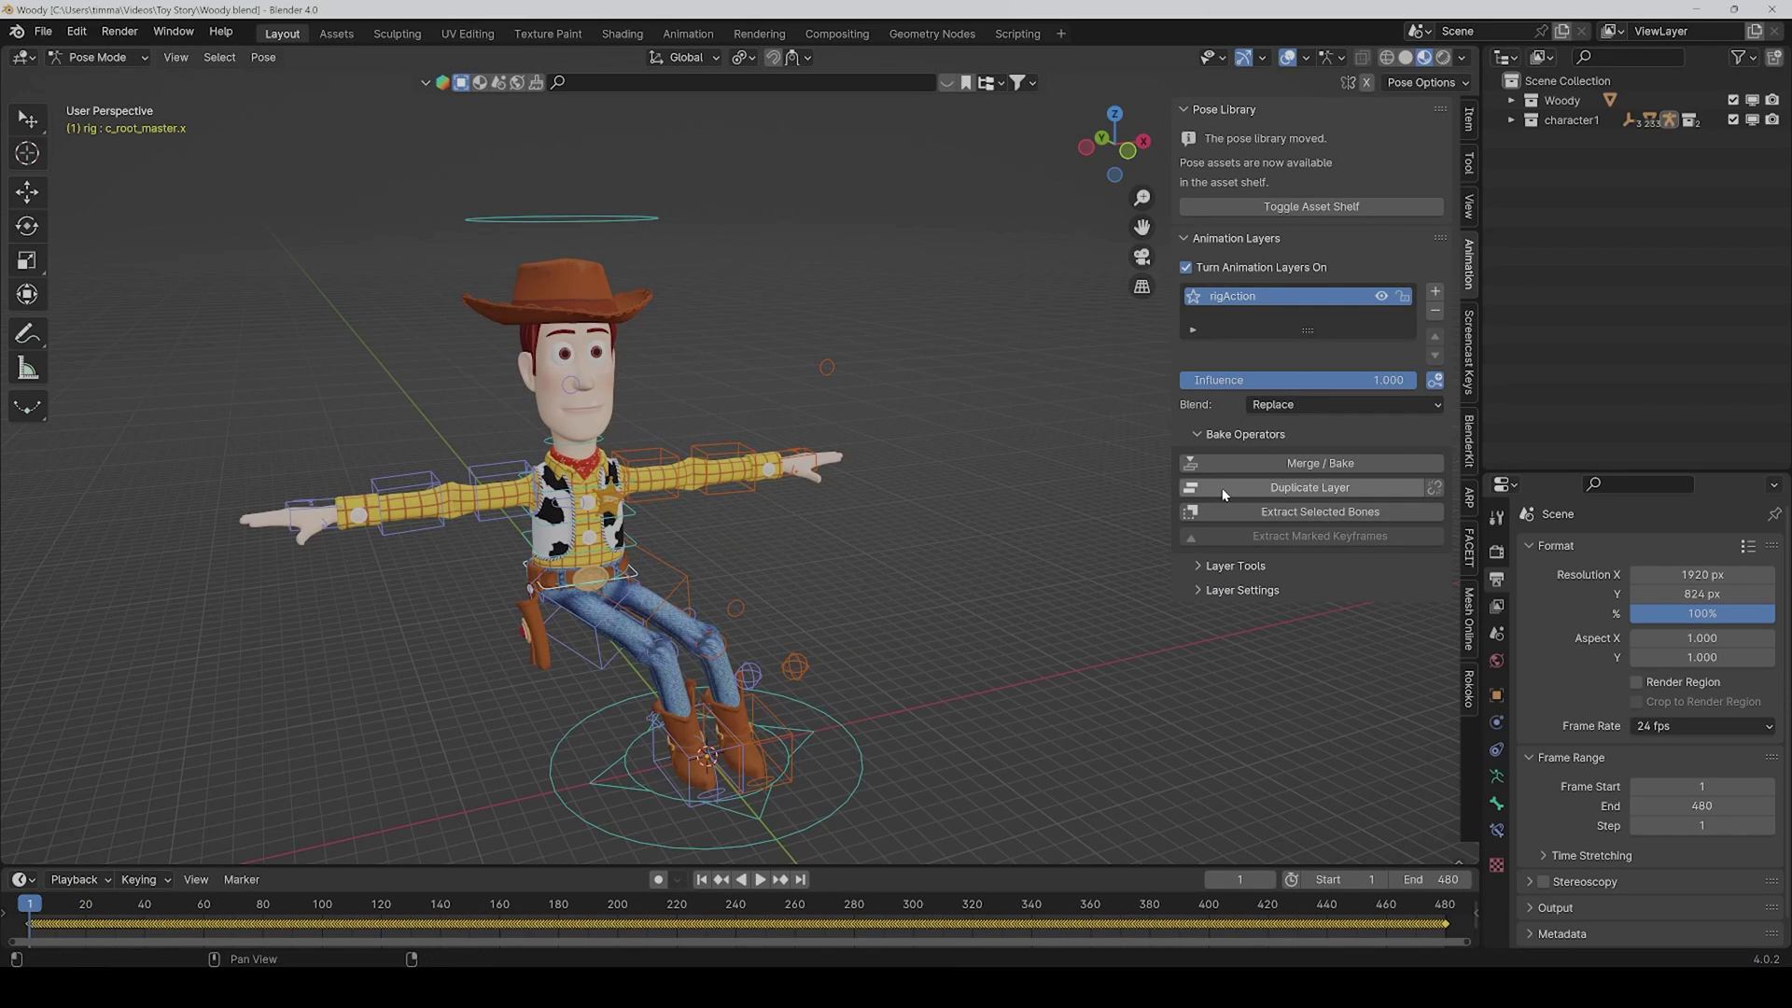
pyautogui.click(1435, 297)
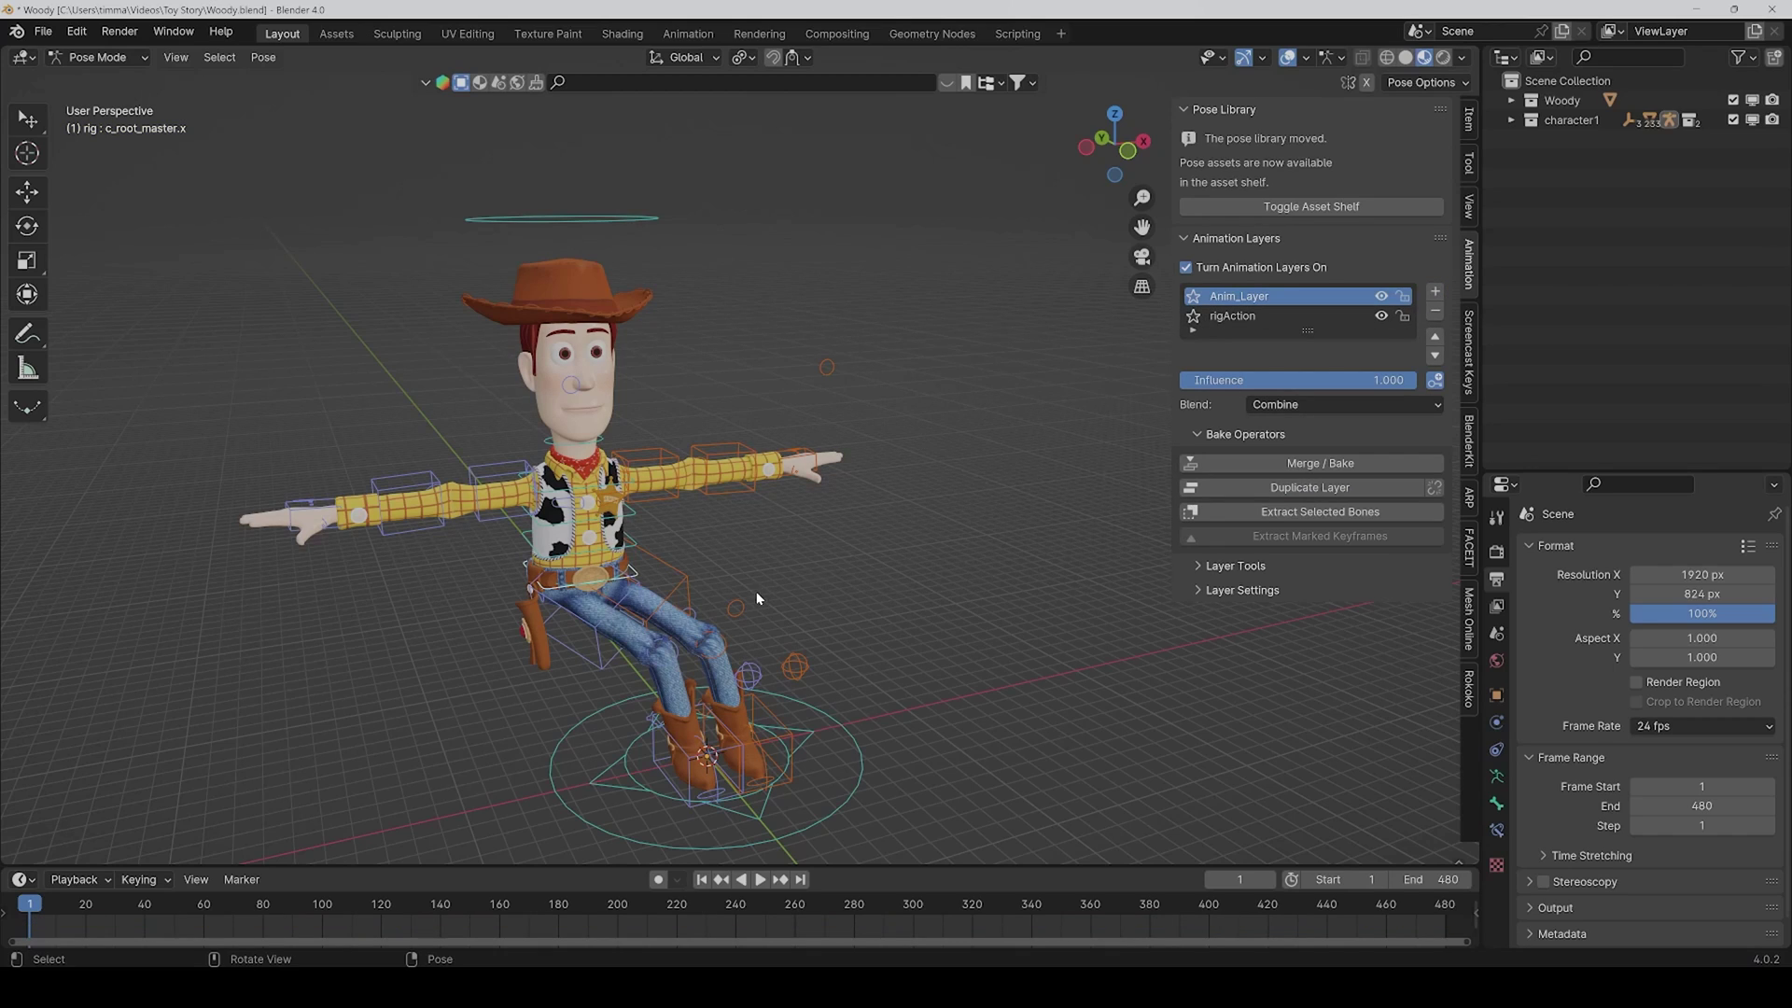
pyautogui.press('g')
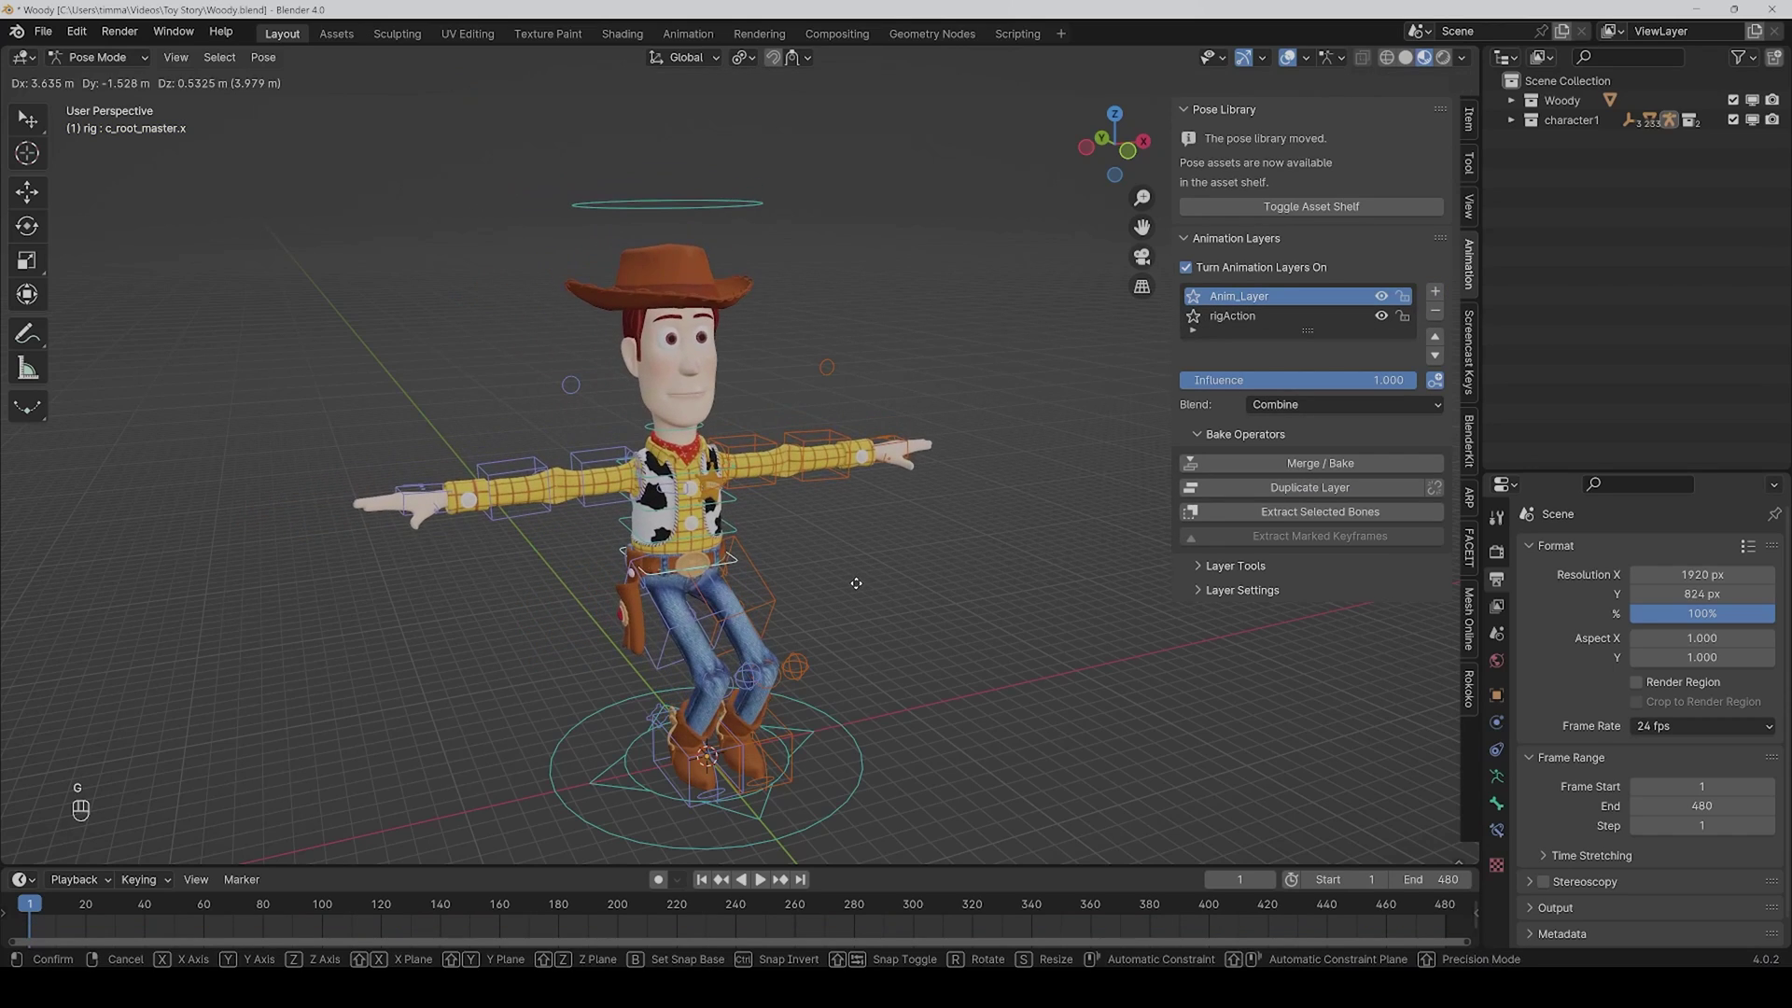
pyautogui.click(859, 589)
pyautogui.press('i')
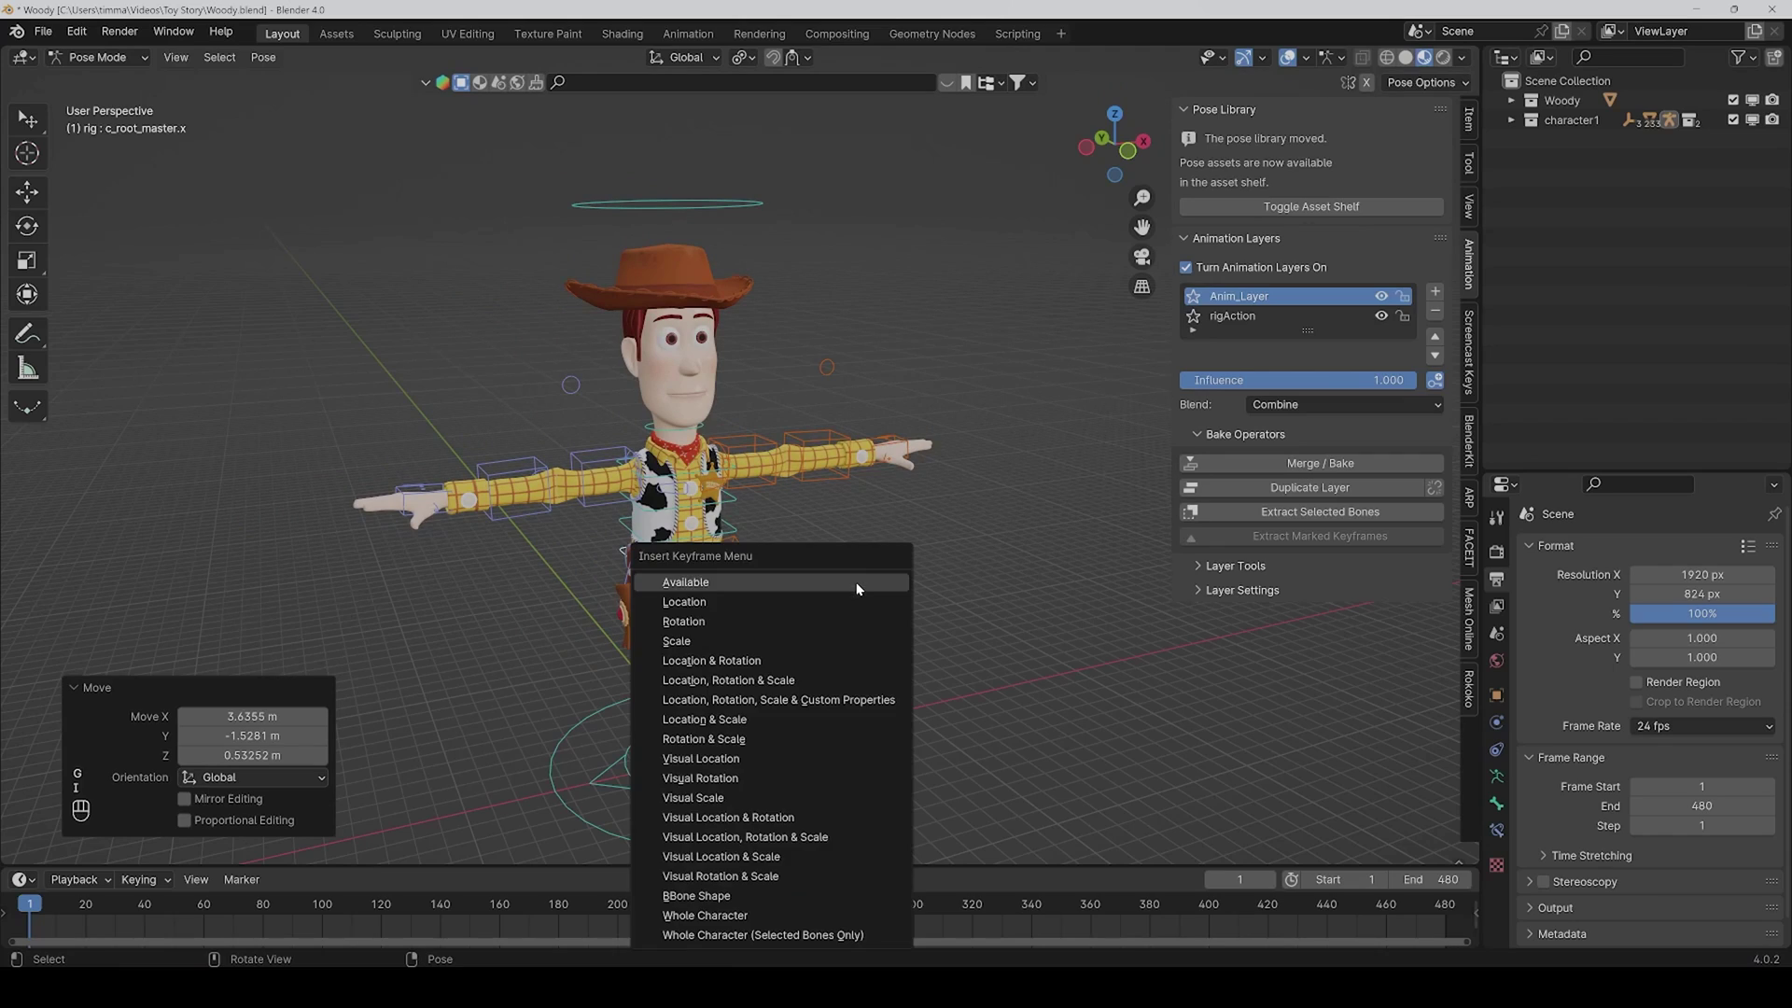
pyautogui.click(850, 598)
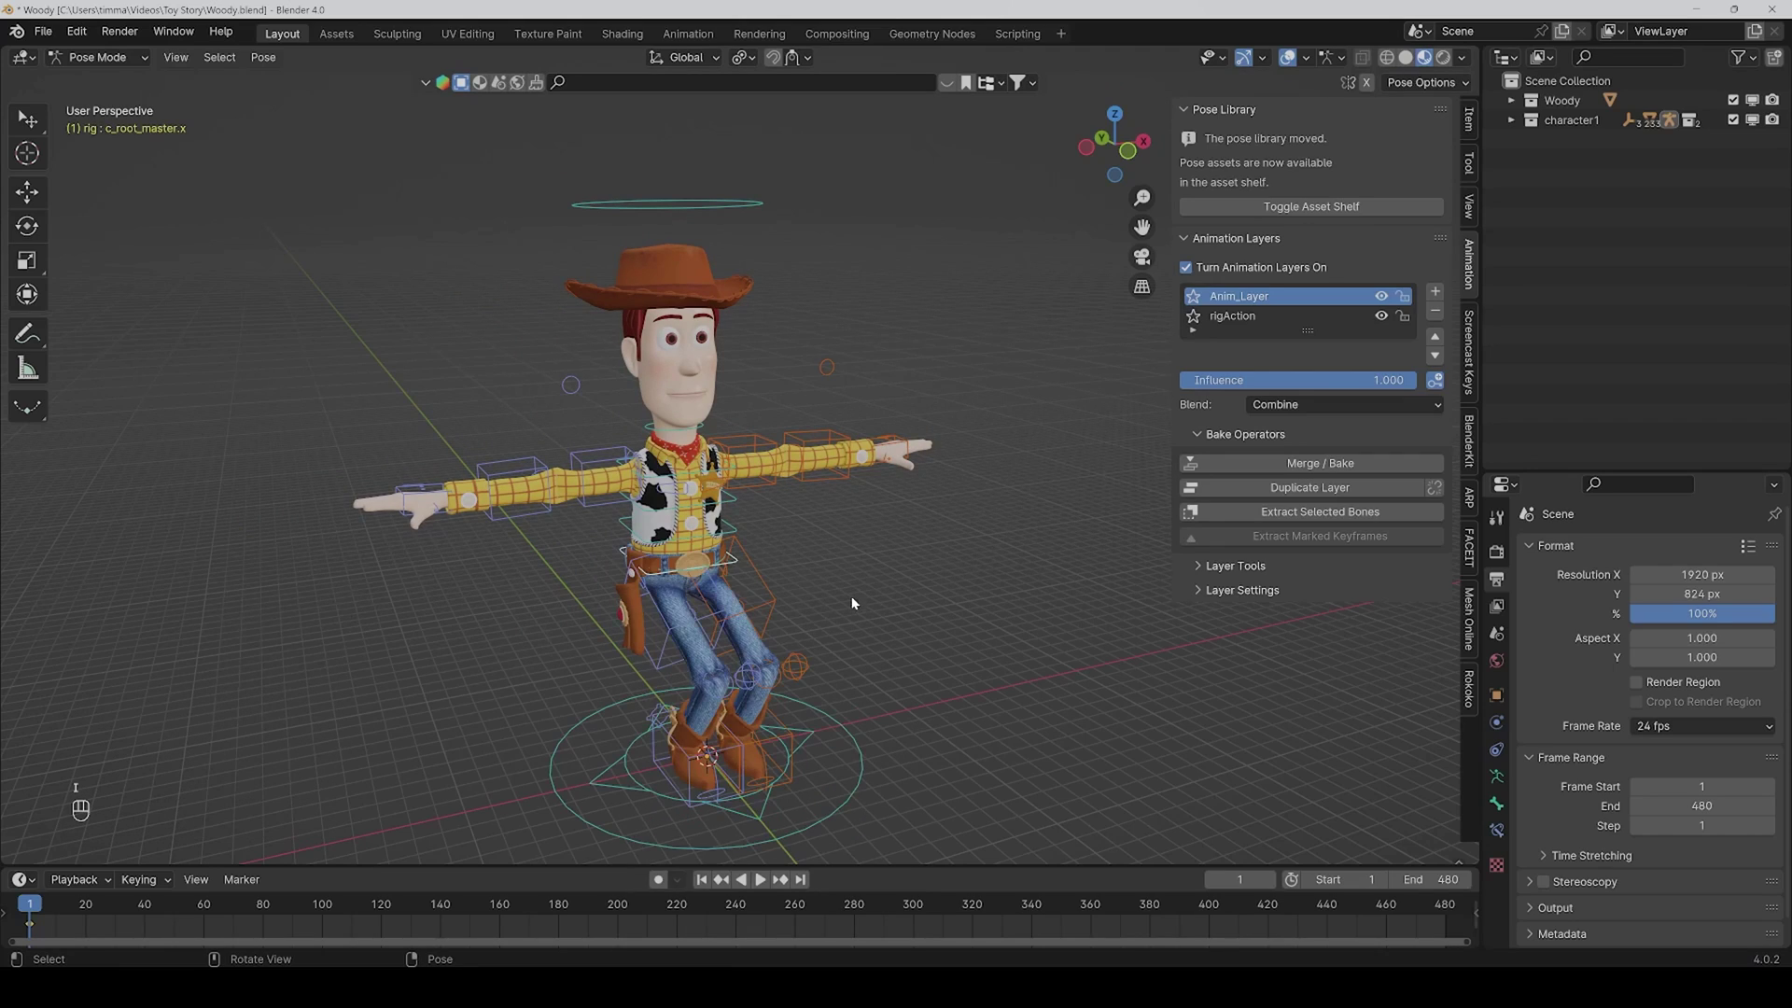
# - Insert a Location keyframe on the left forearm FK bone at frame 1 of Anim_Layer
pyautogui.click(820, 445)
pyautogui.press('i')
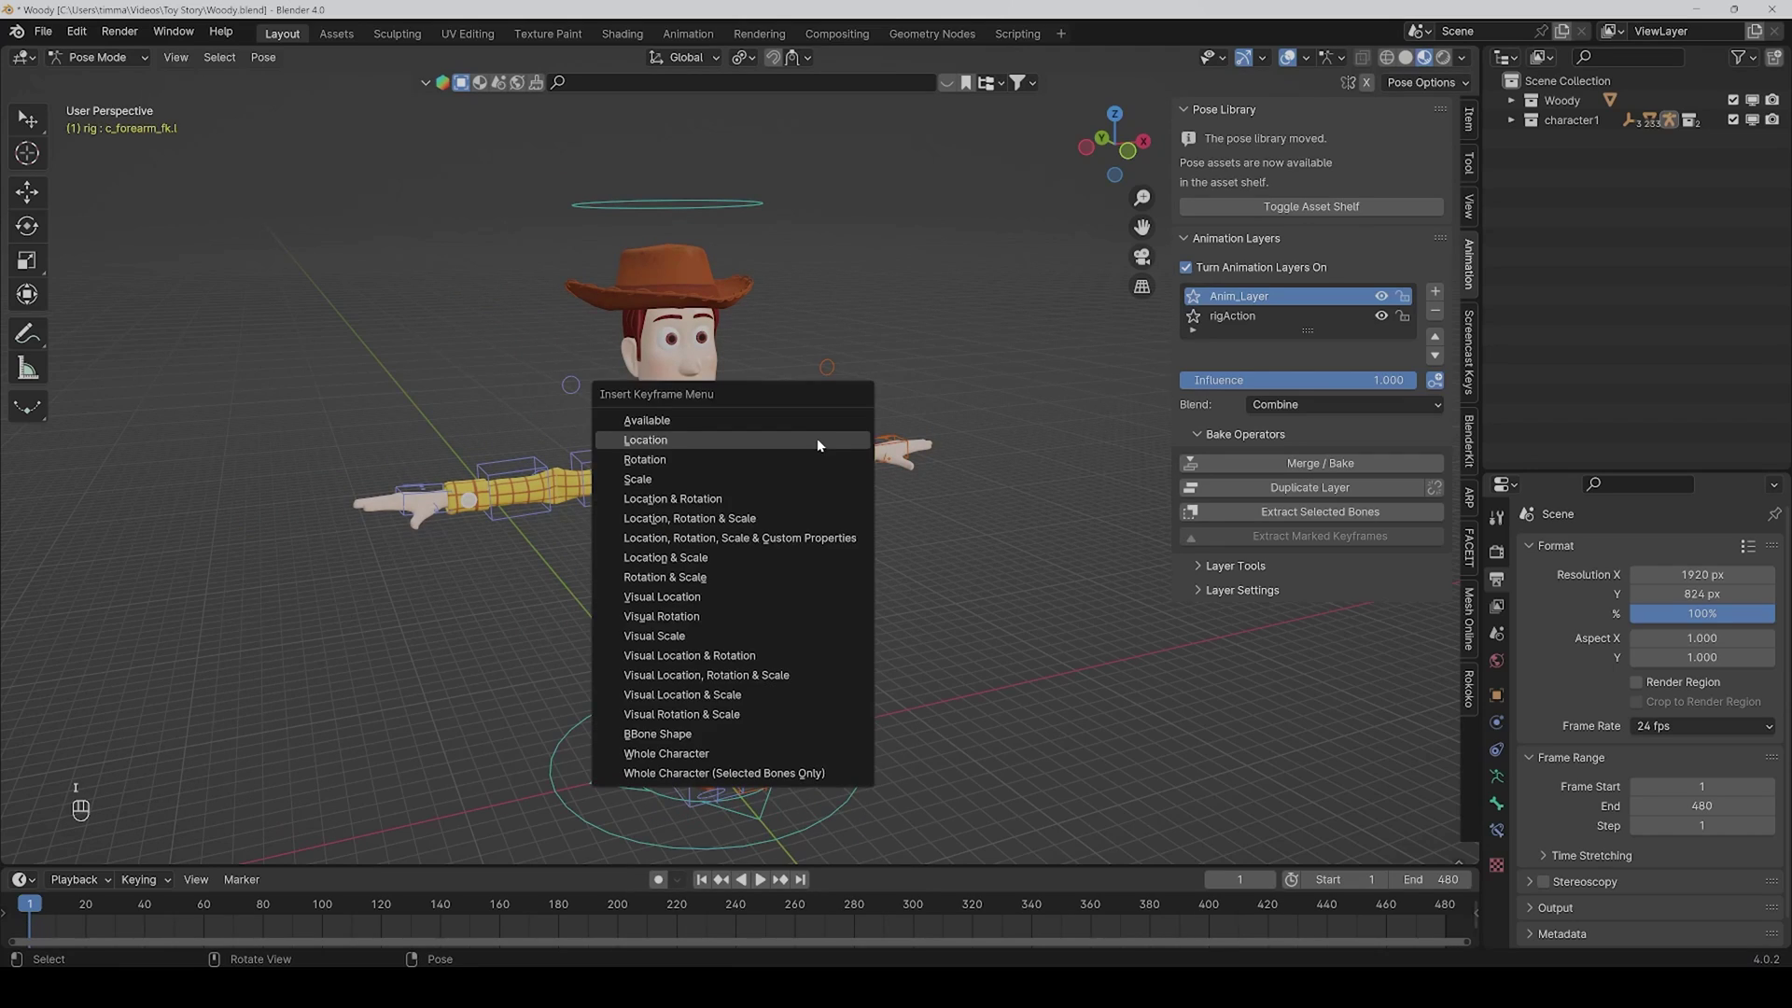
pyautogui.click(818, 442)
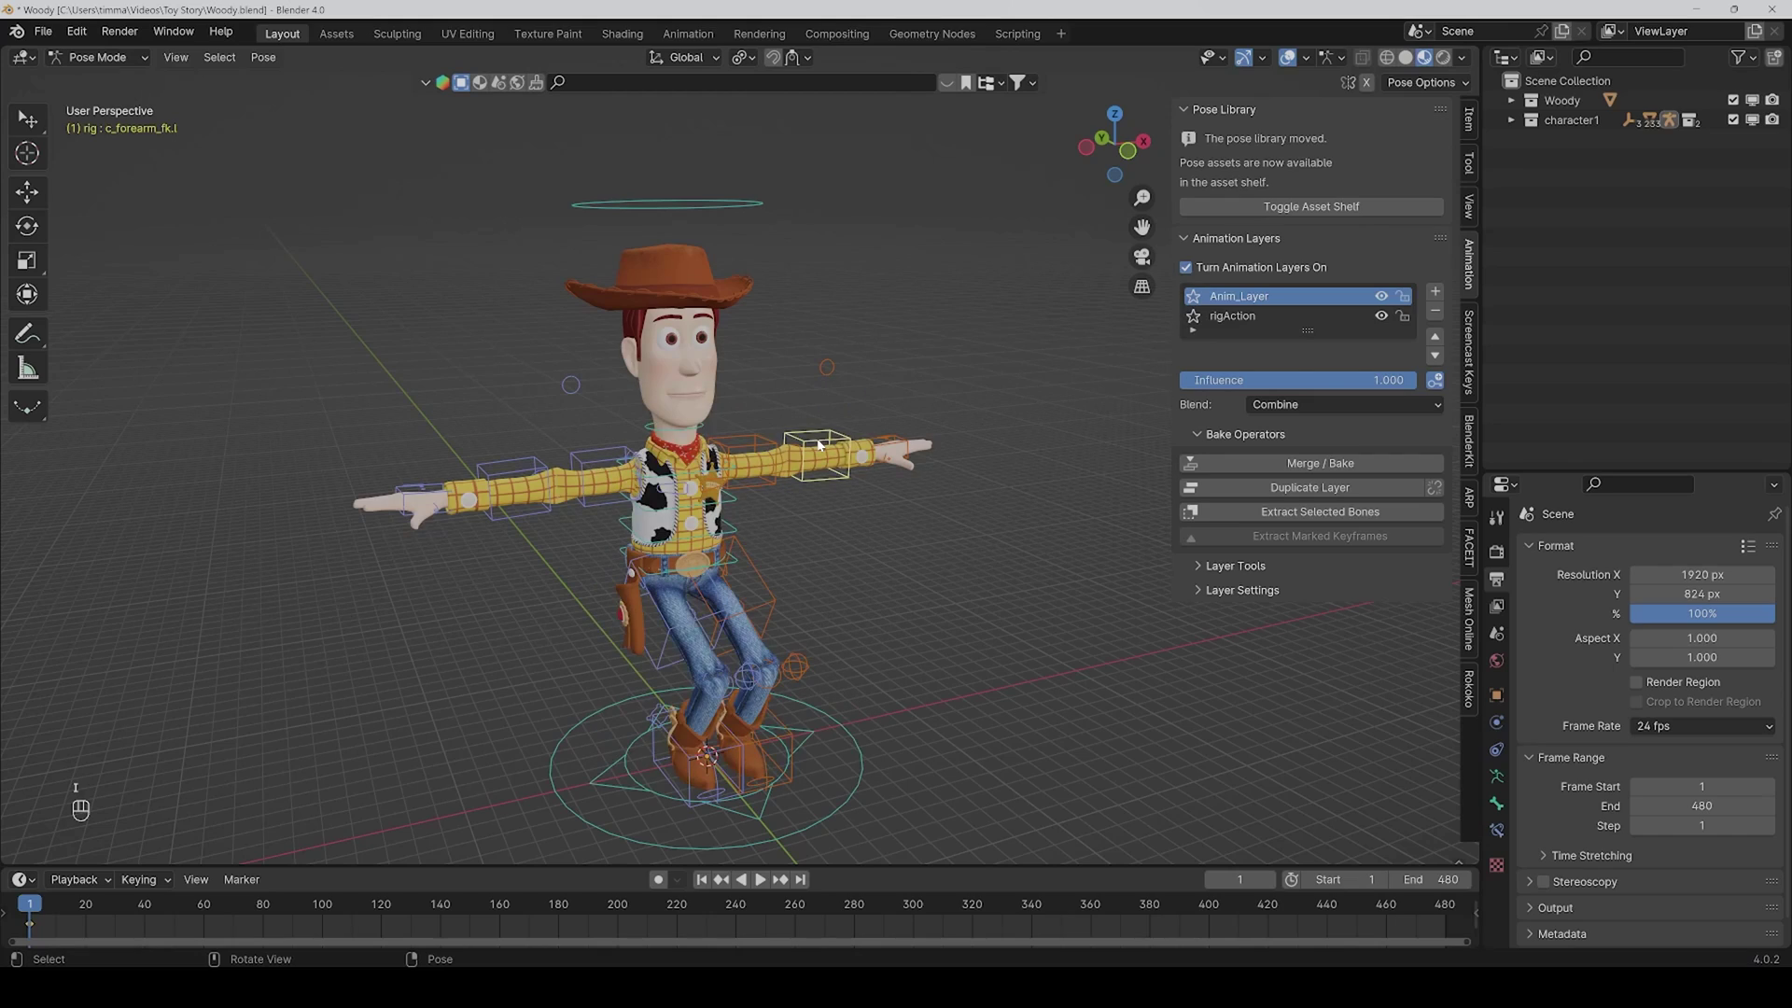
pyautogui.click(902, 551)
# - Select all bones keyed in Anim_Layer and reset their keys to zero offset at frame 1
pyautogui.click(1201, 567)
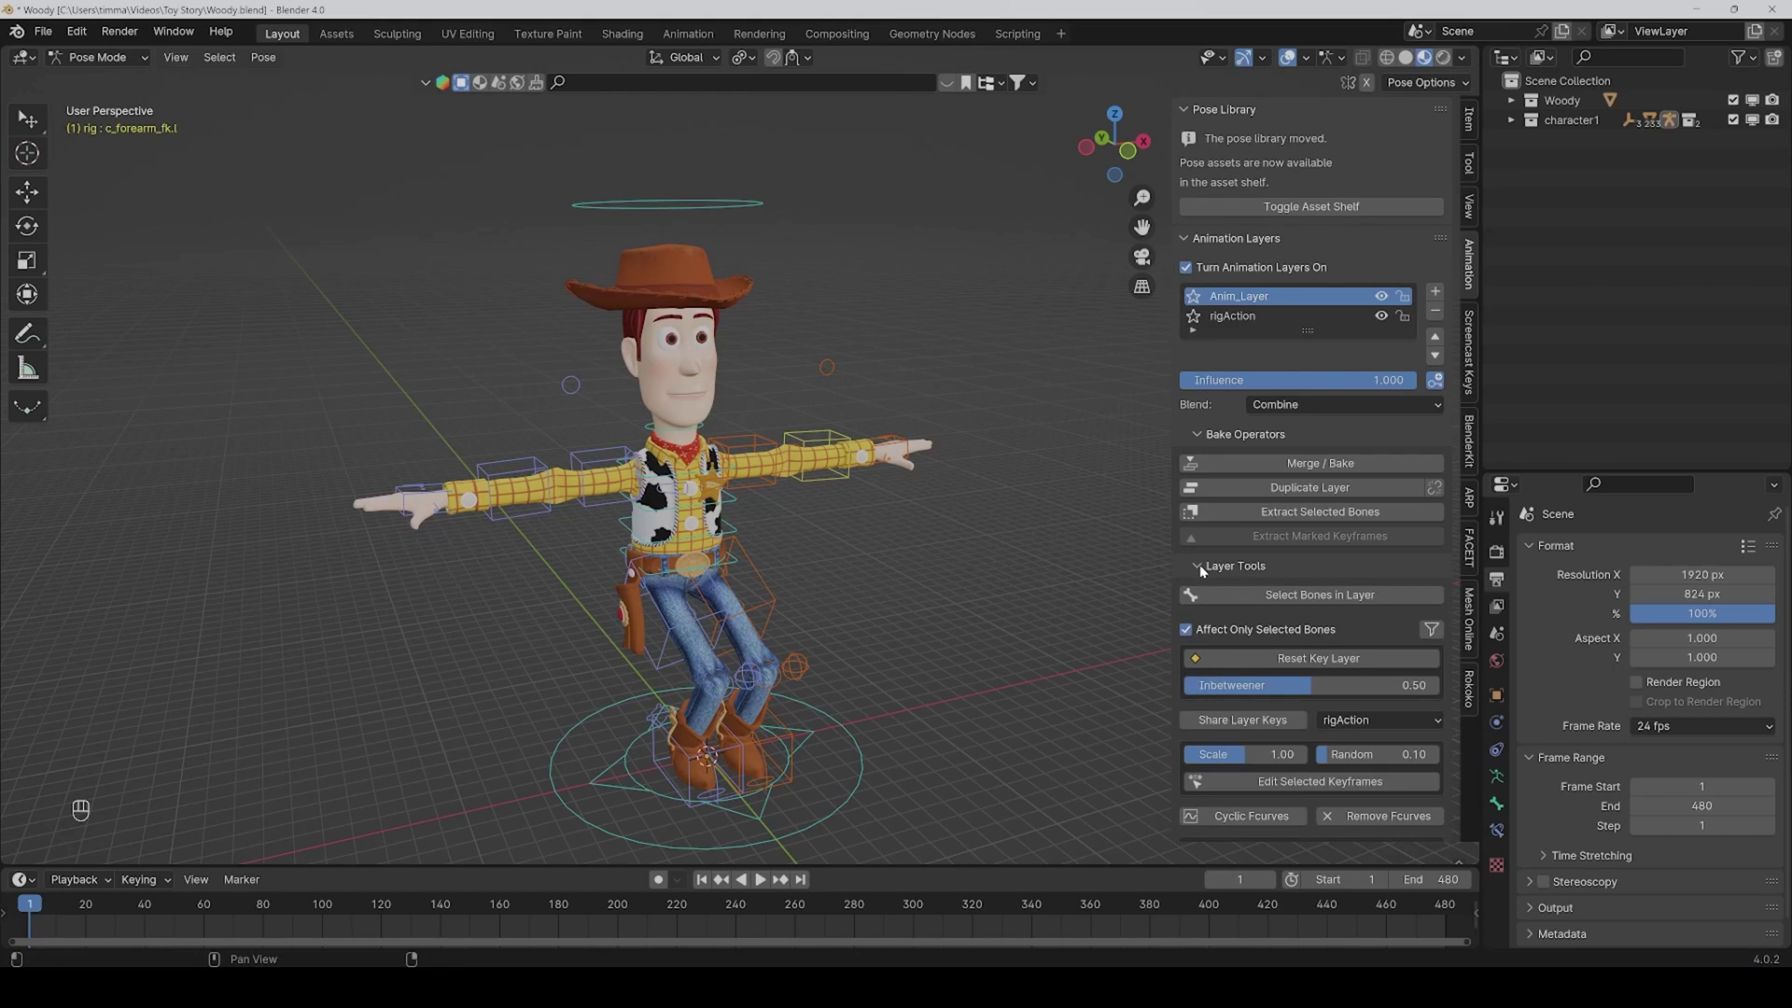
pyautogui.click(1263, 598)
pyautogui.click(1305, 598)
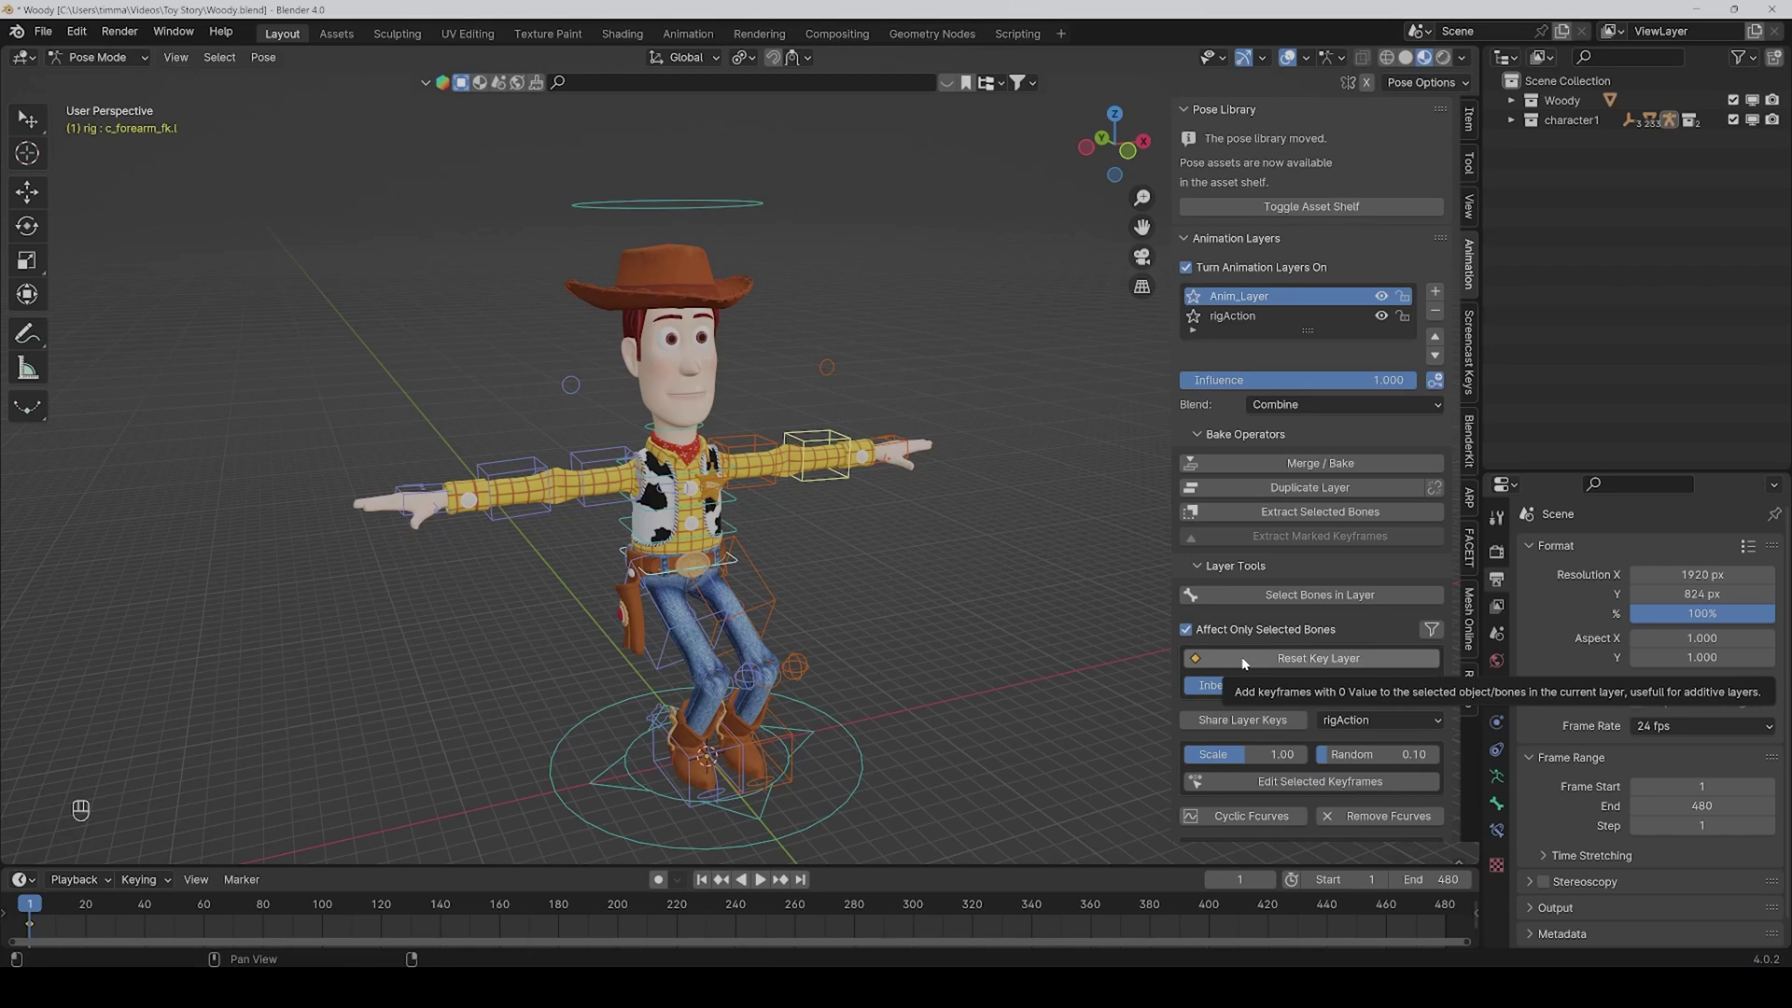
pyautogui.click(1243, 663)
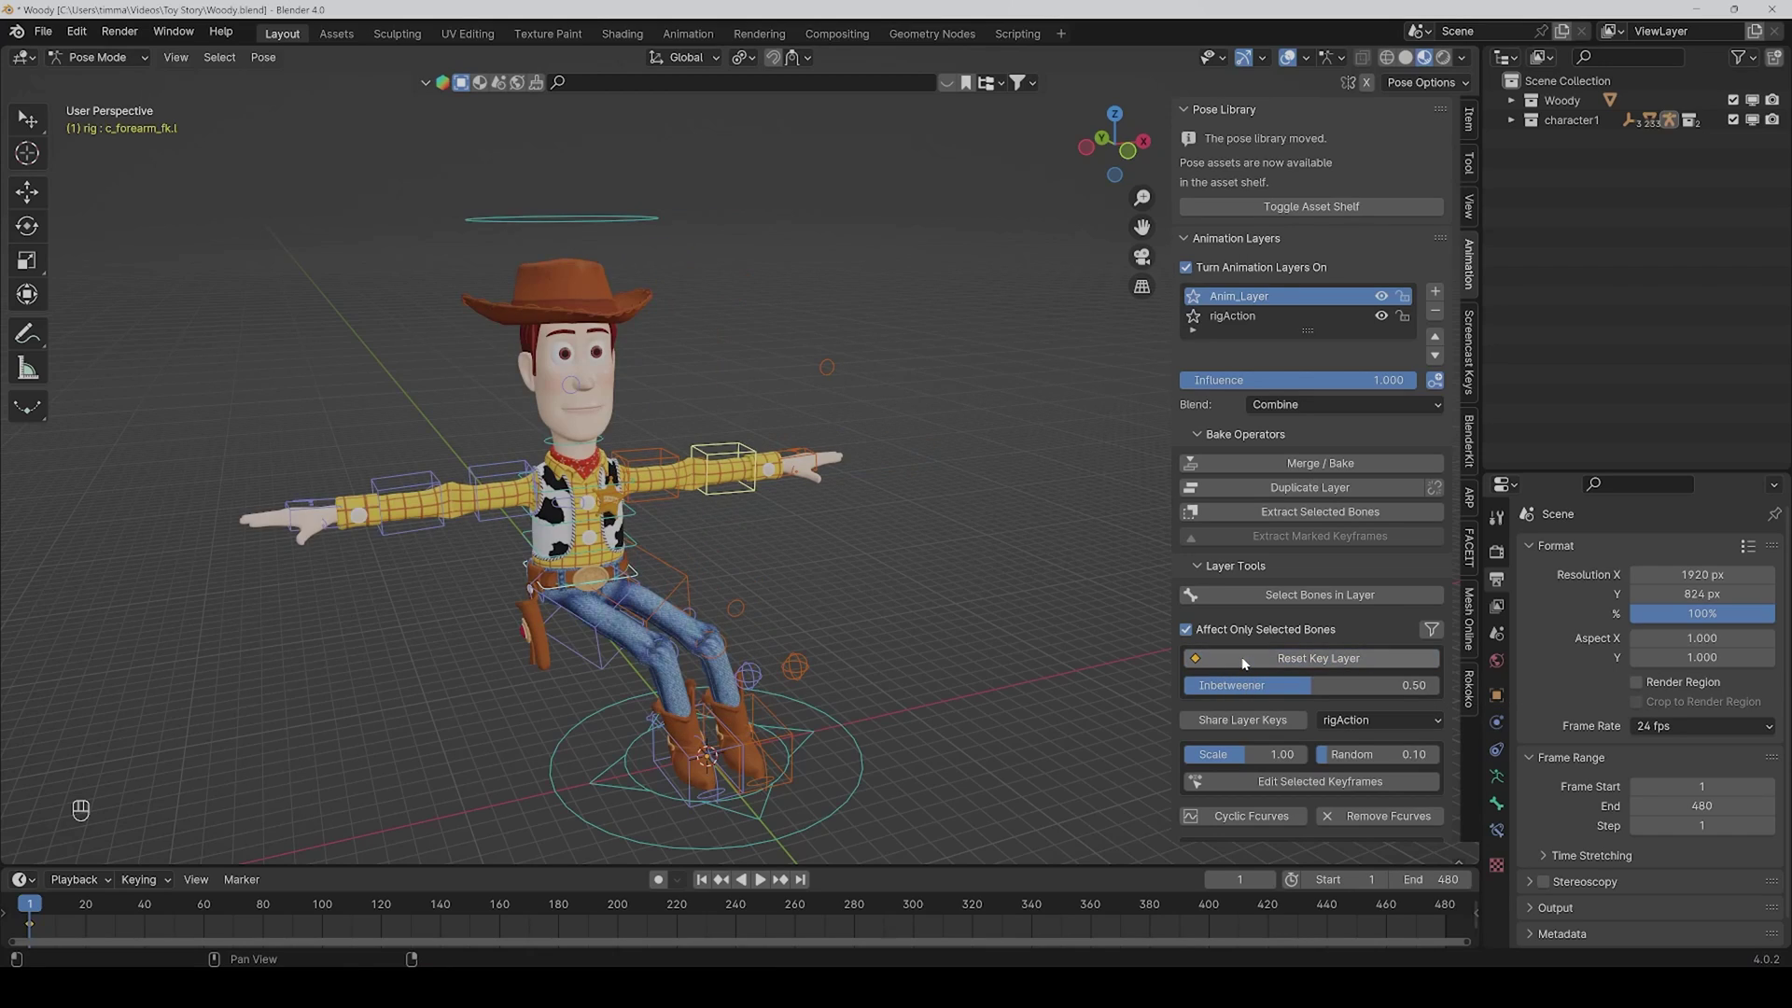
# - Set the rigAction layer's speed to 2.80 in the layer settings and play the retimed animation
pyautogui.scroll(-2, 1243, 663)
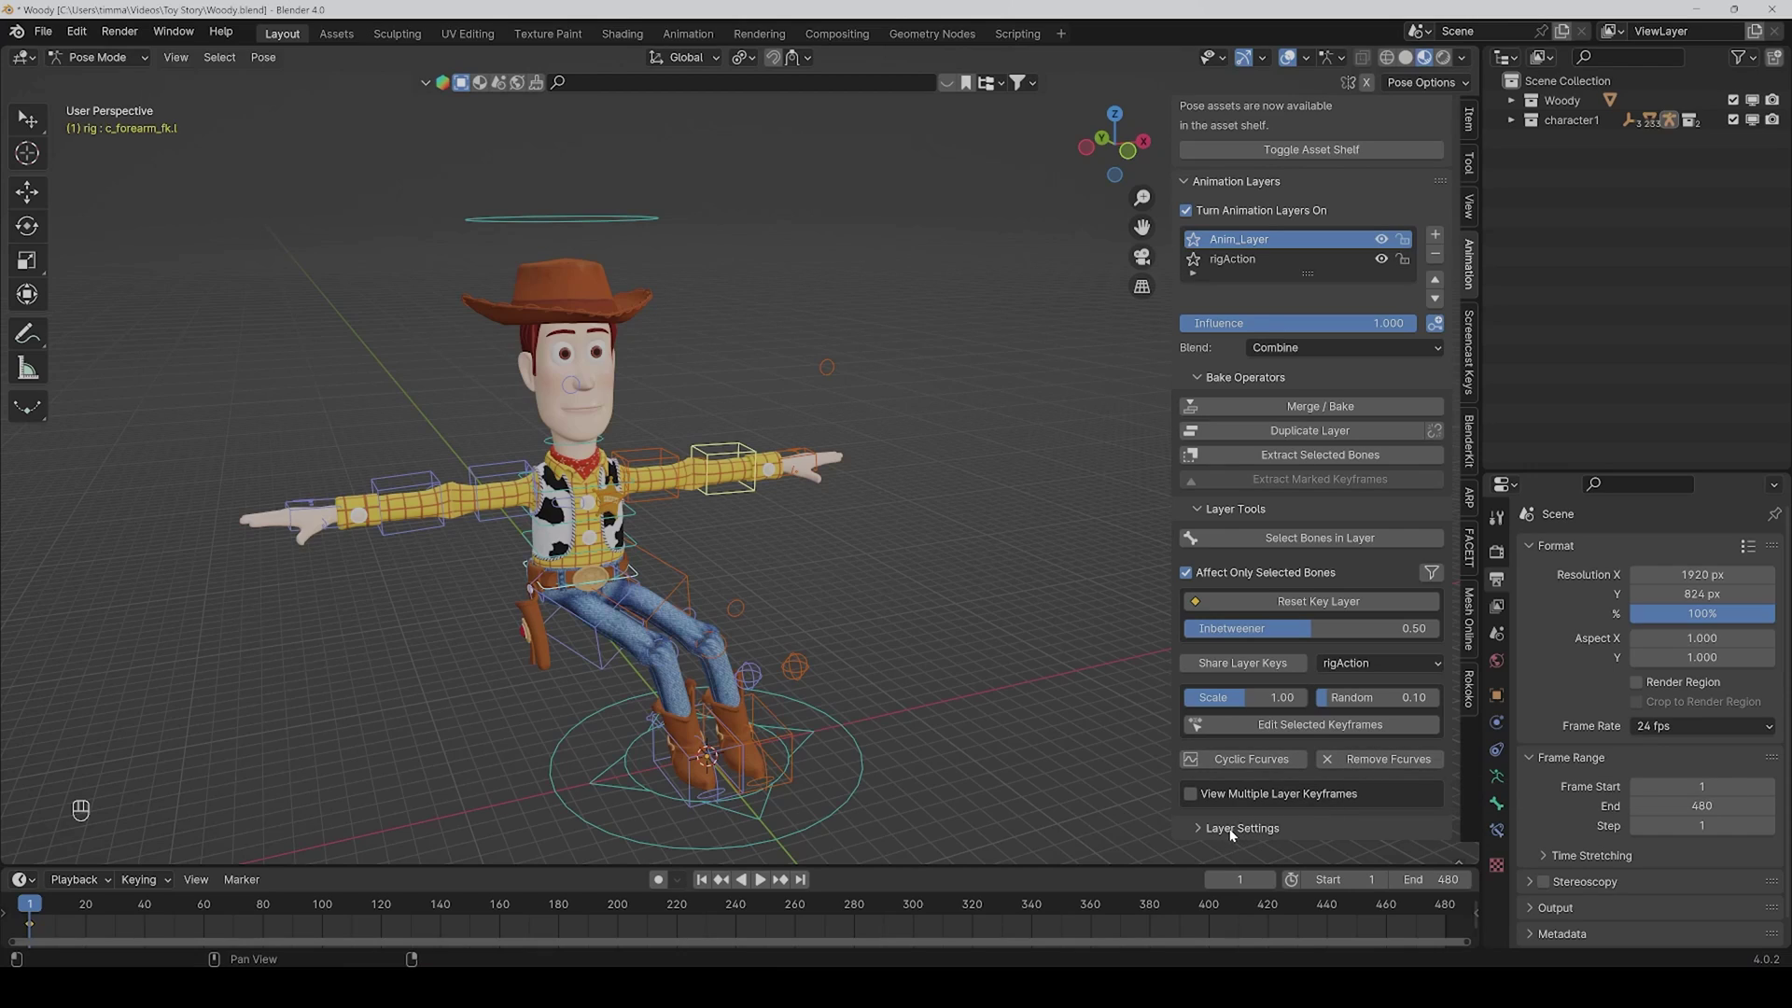
pyautogui.scroll(-3, 1229, 834)
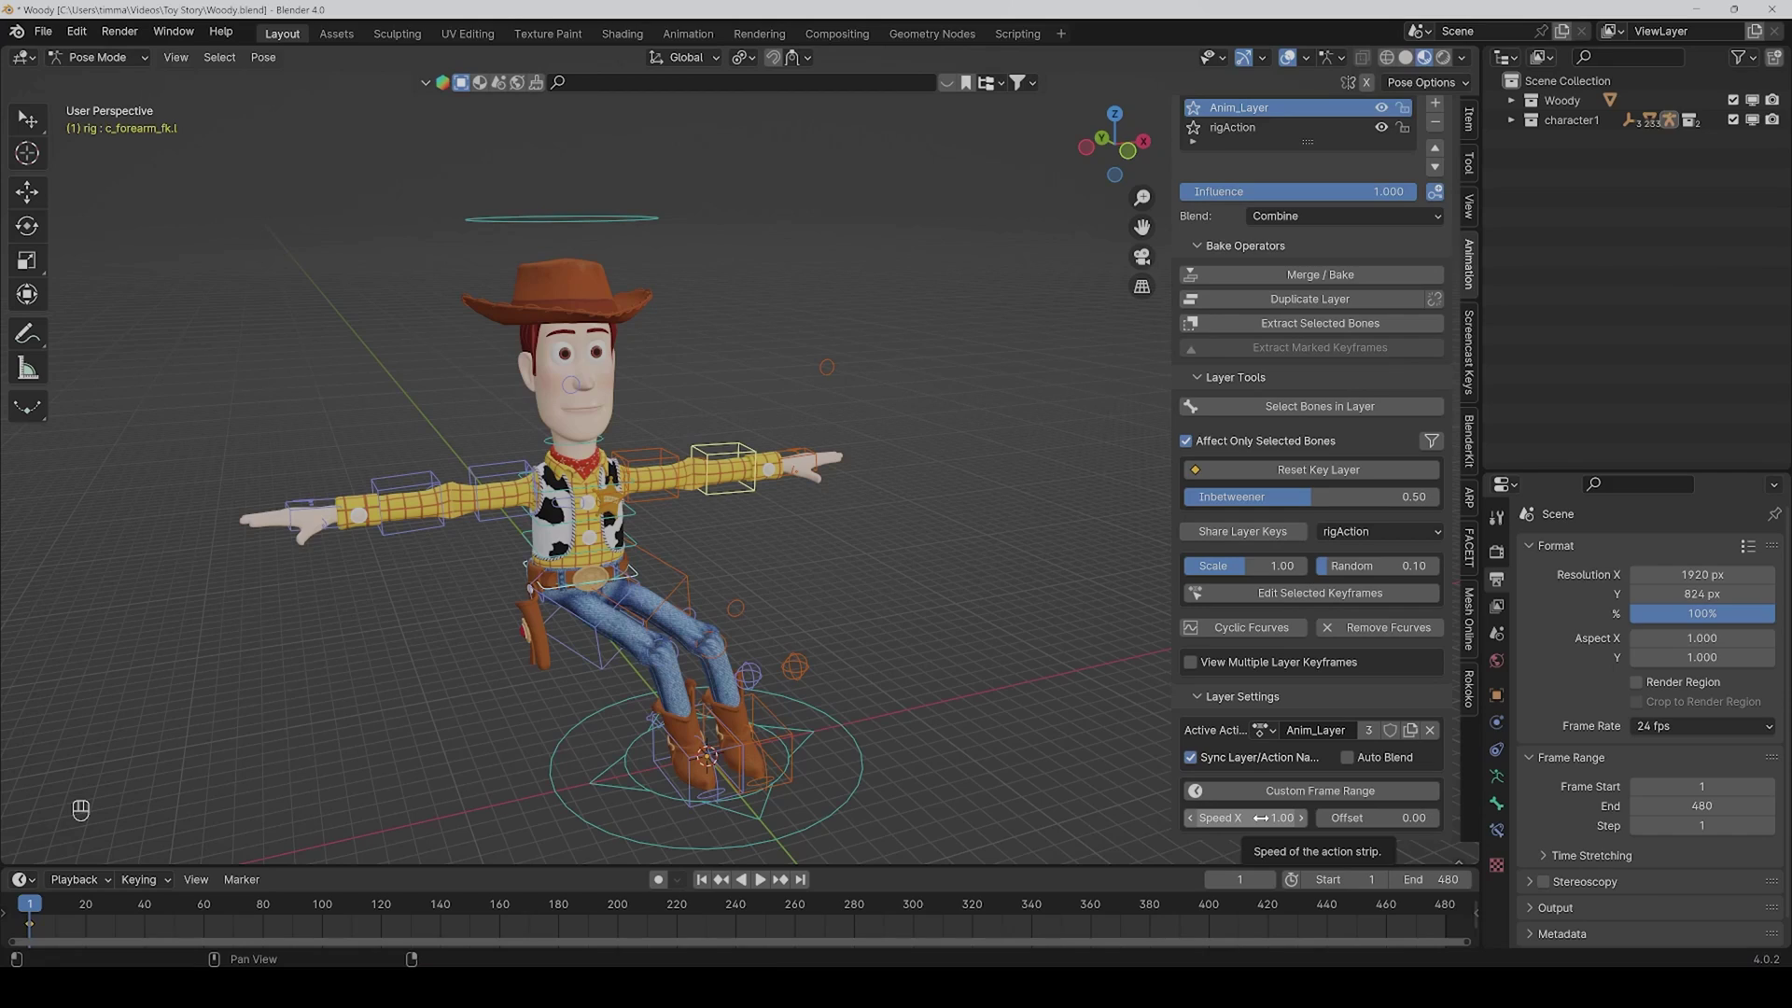
pyautogui.click(1230, 128)
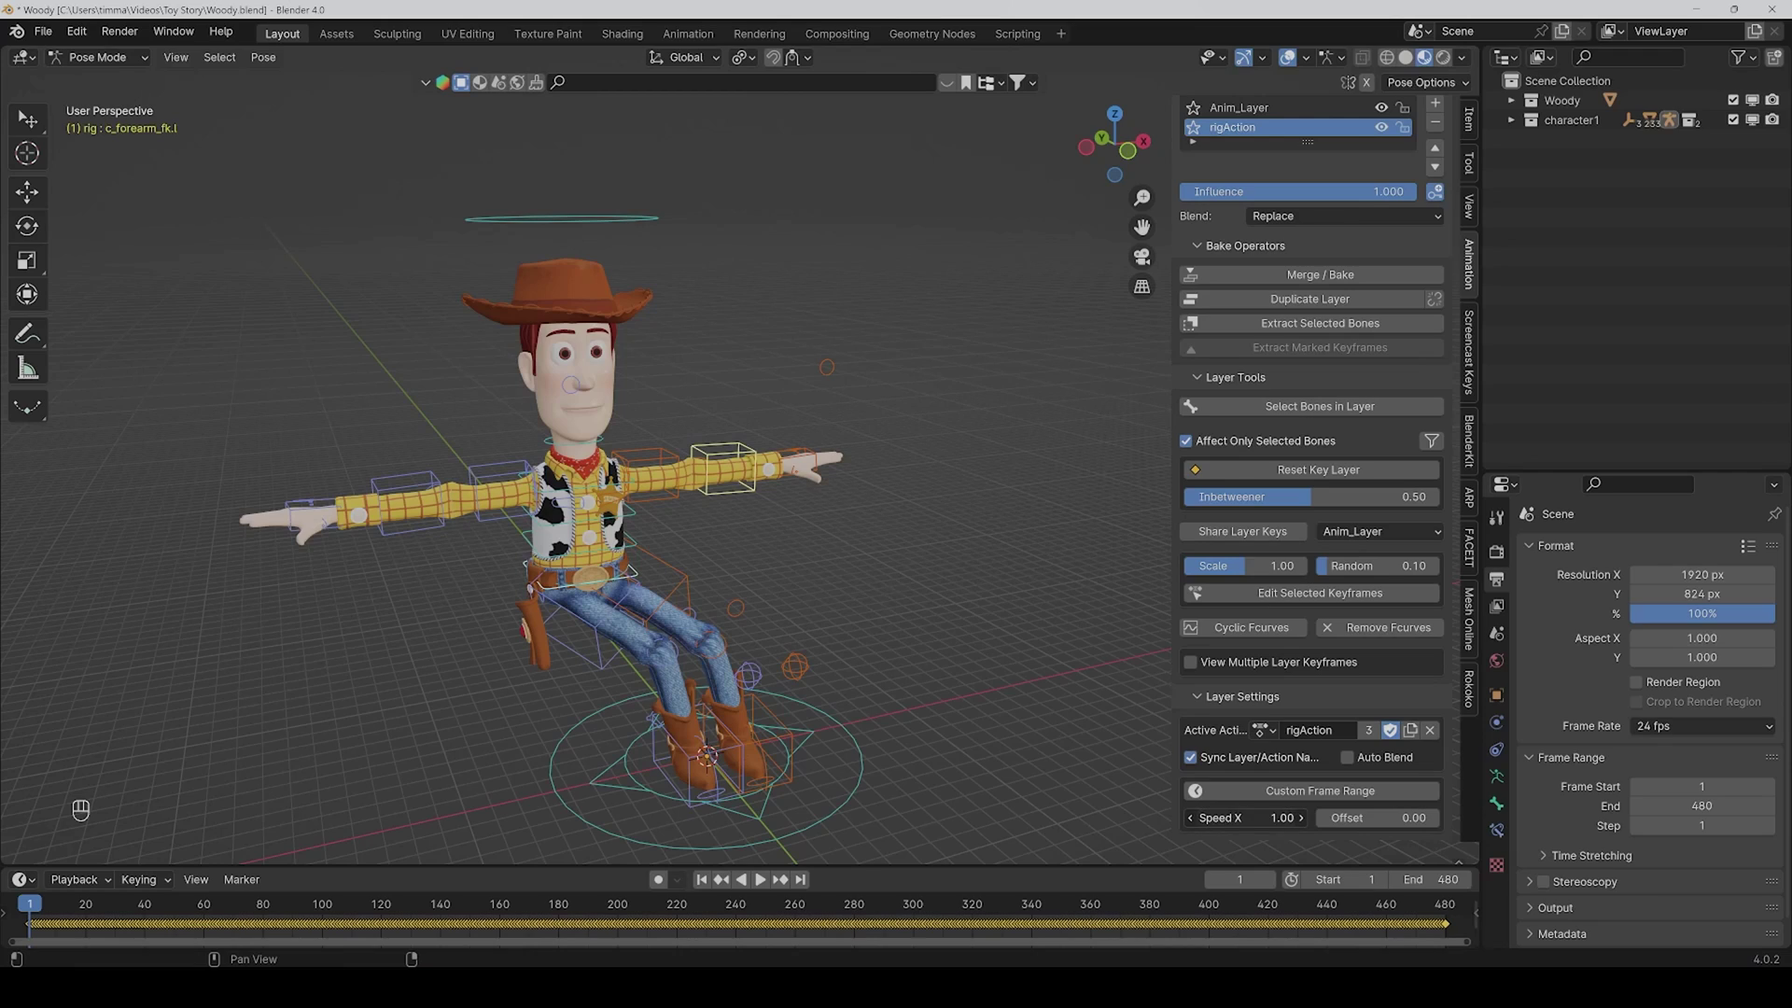
pyautogui.moveTo(1246, 818); pyautogui.dragTo(1086, 880)
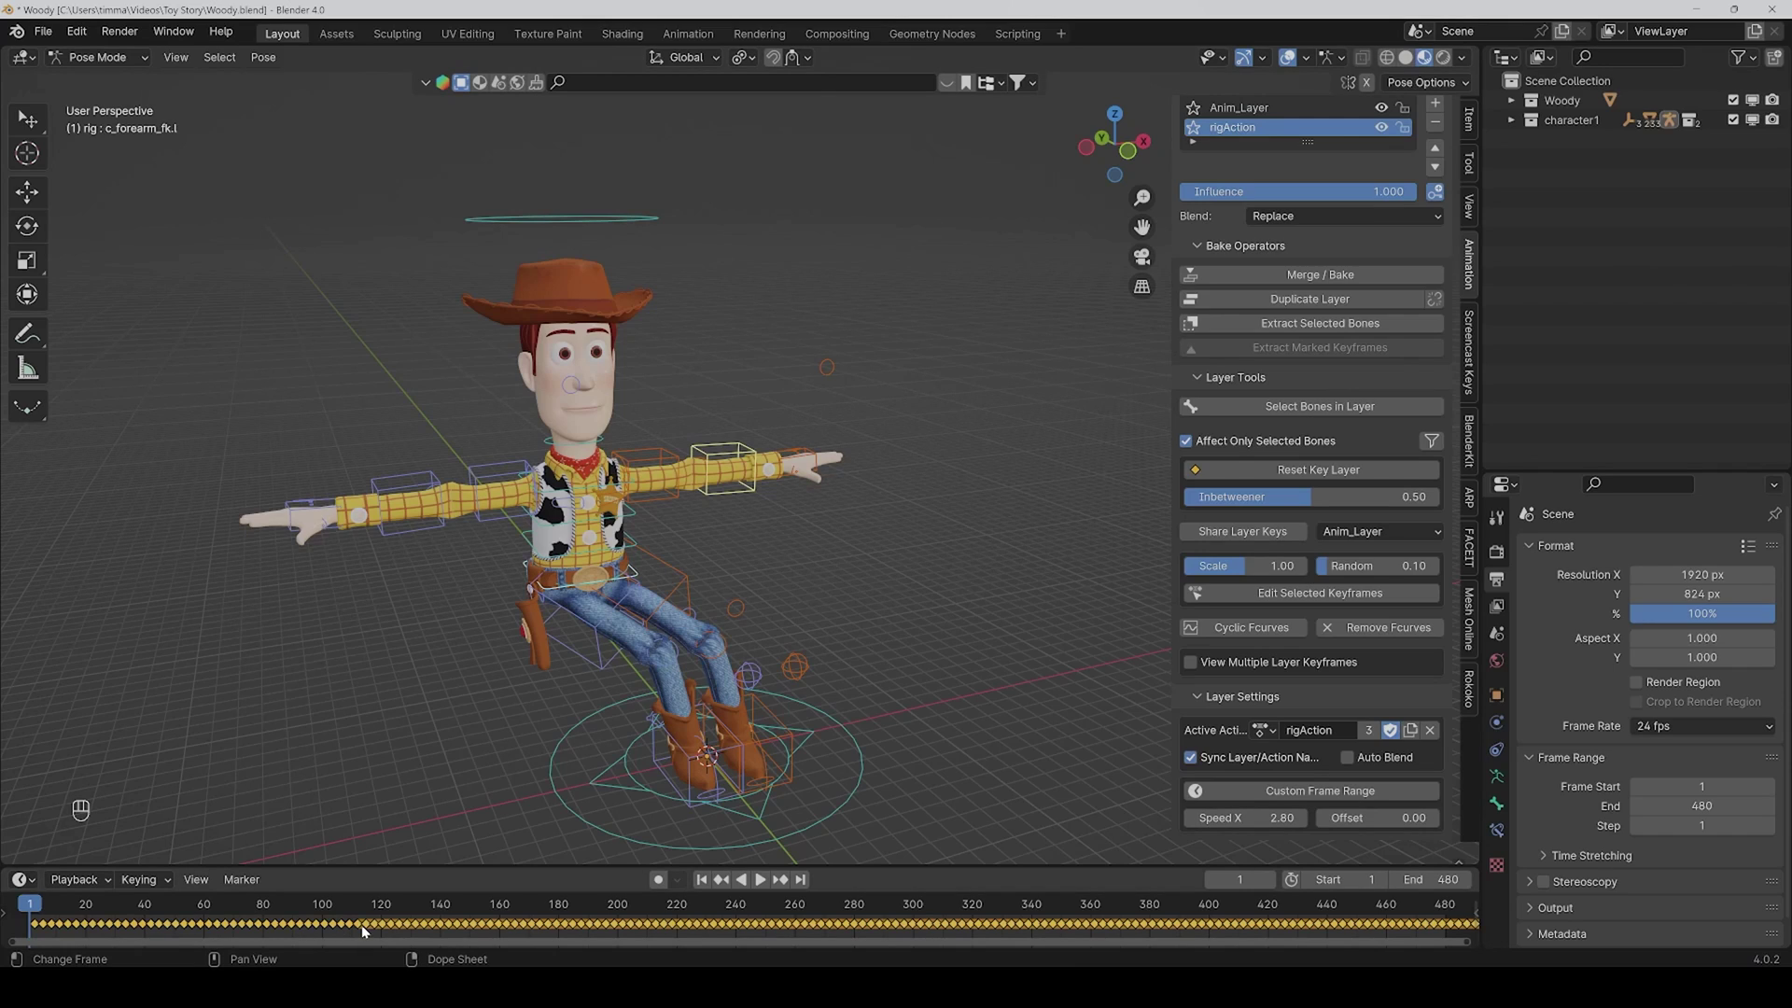
pyautogui.press('space')
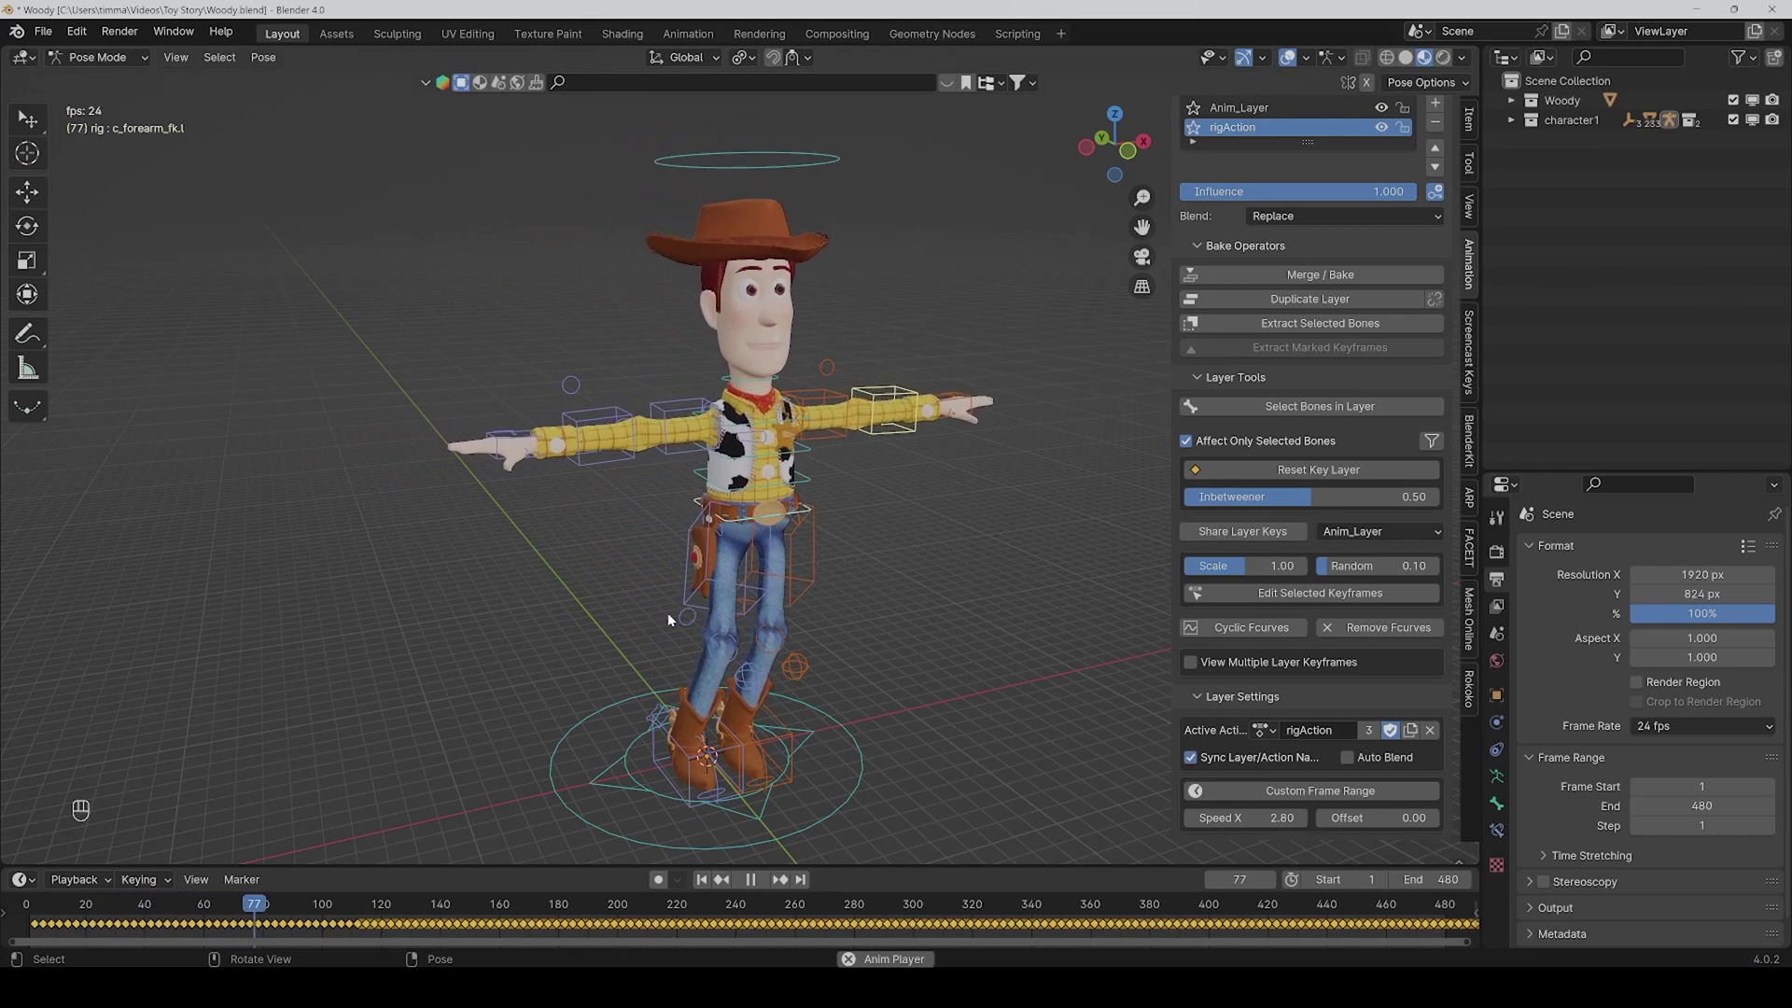
pyautogui.press('space')
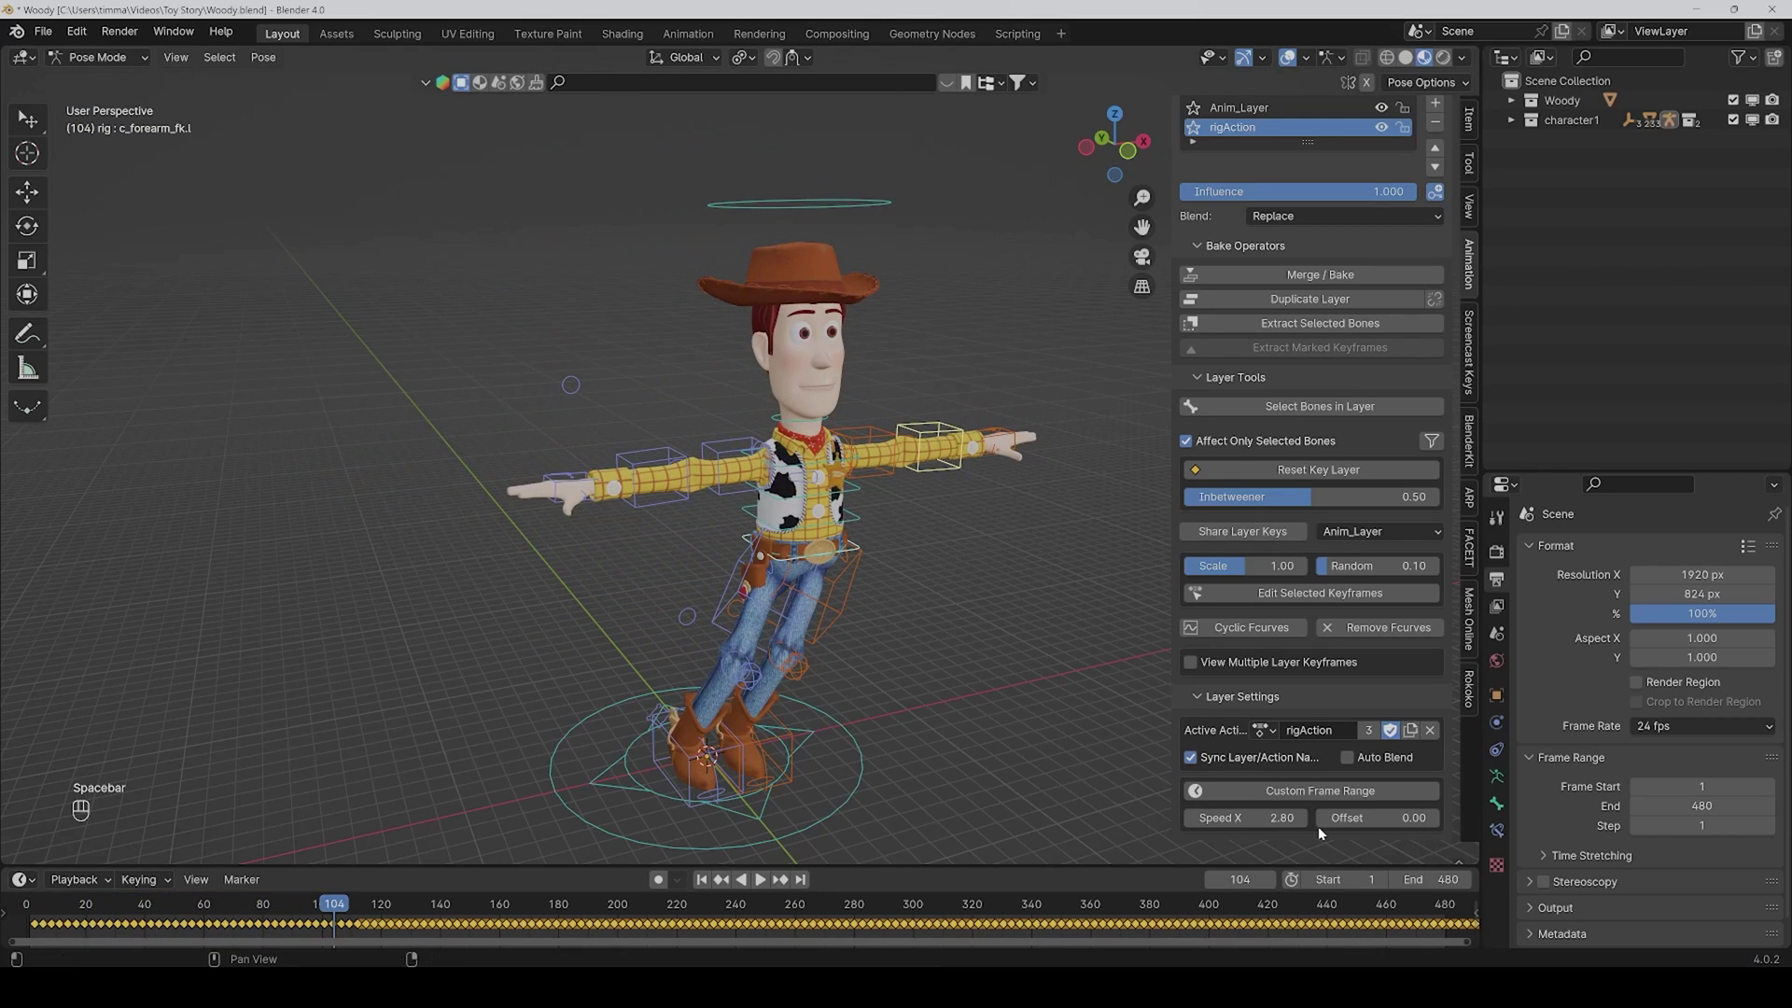
# - Set the rigAction layer's offset to 50.34 and play the animation from frame 37
pyautogui.moveTo(1346, 827); pyautogui.dragTo(1568, 827)
pyautogui.click(138, 906)
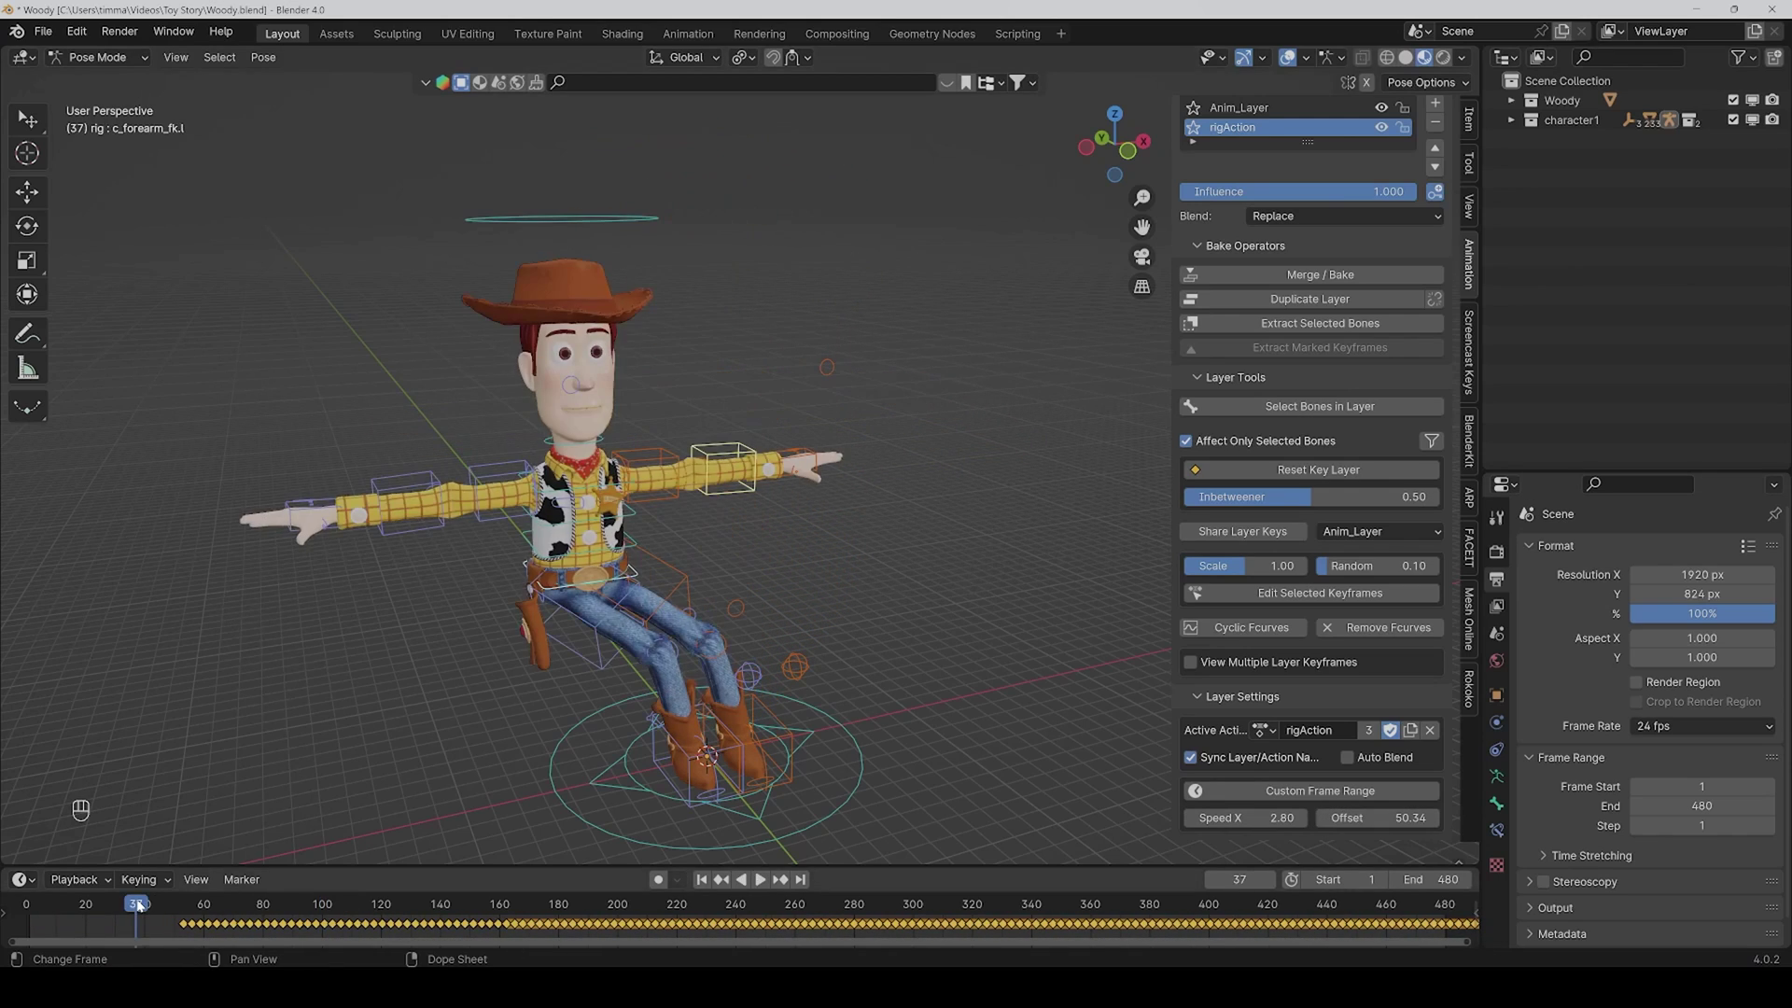
pyautogui.press('space')
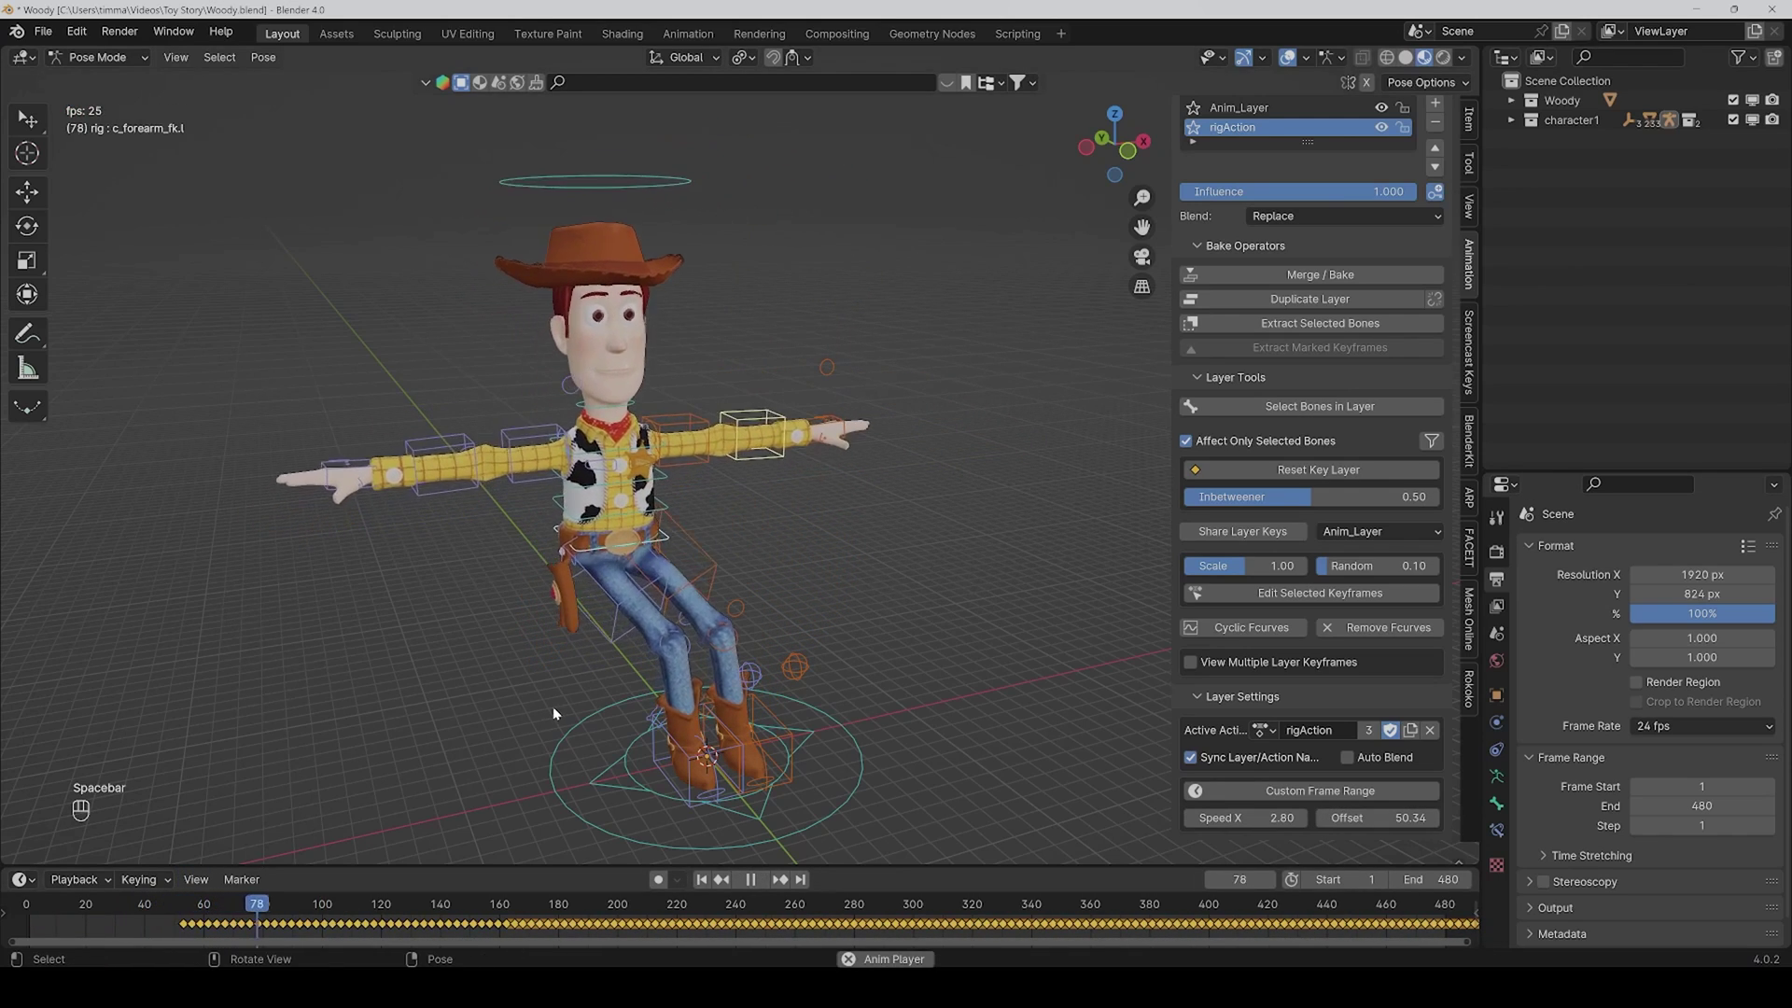
pyautogui.press('space')
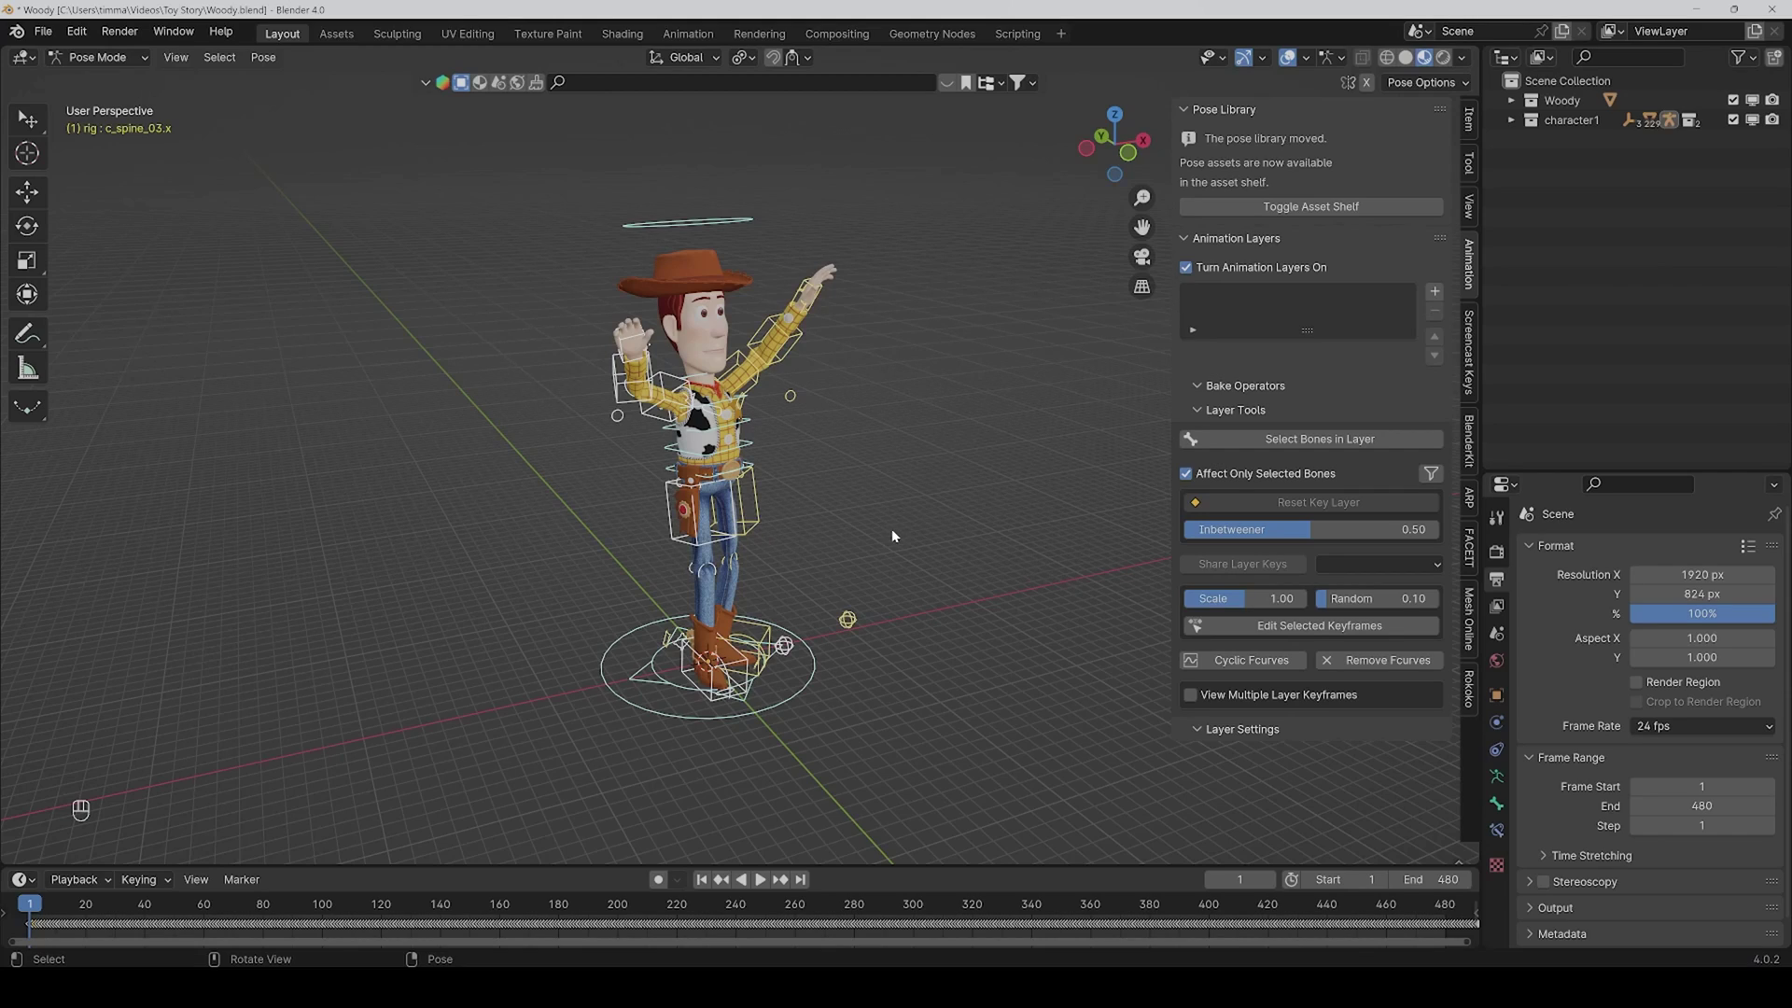
# - Create a base layer and an additional Combine layer for the character's raised-arm animation
pyautogui.click(1436, 292)
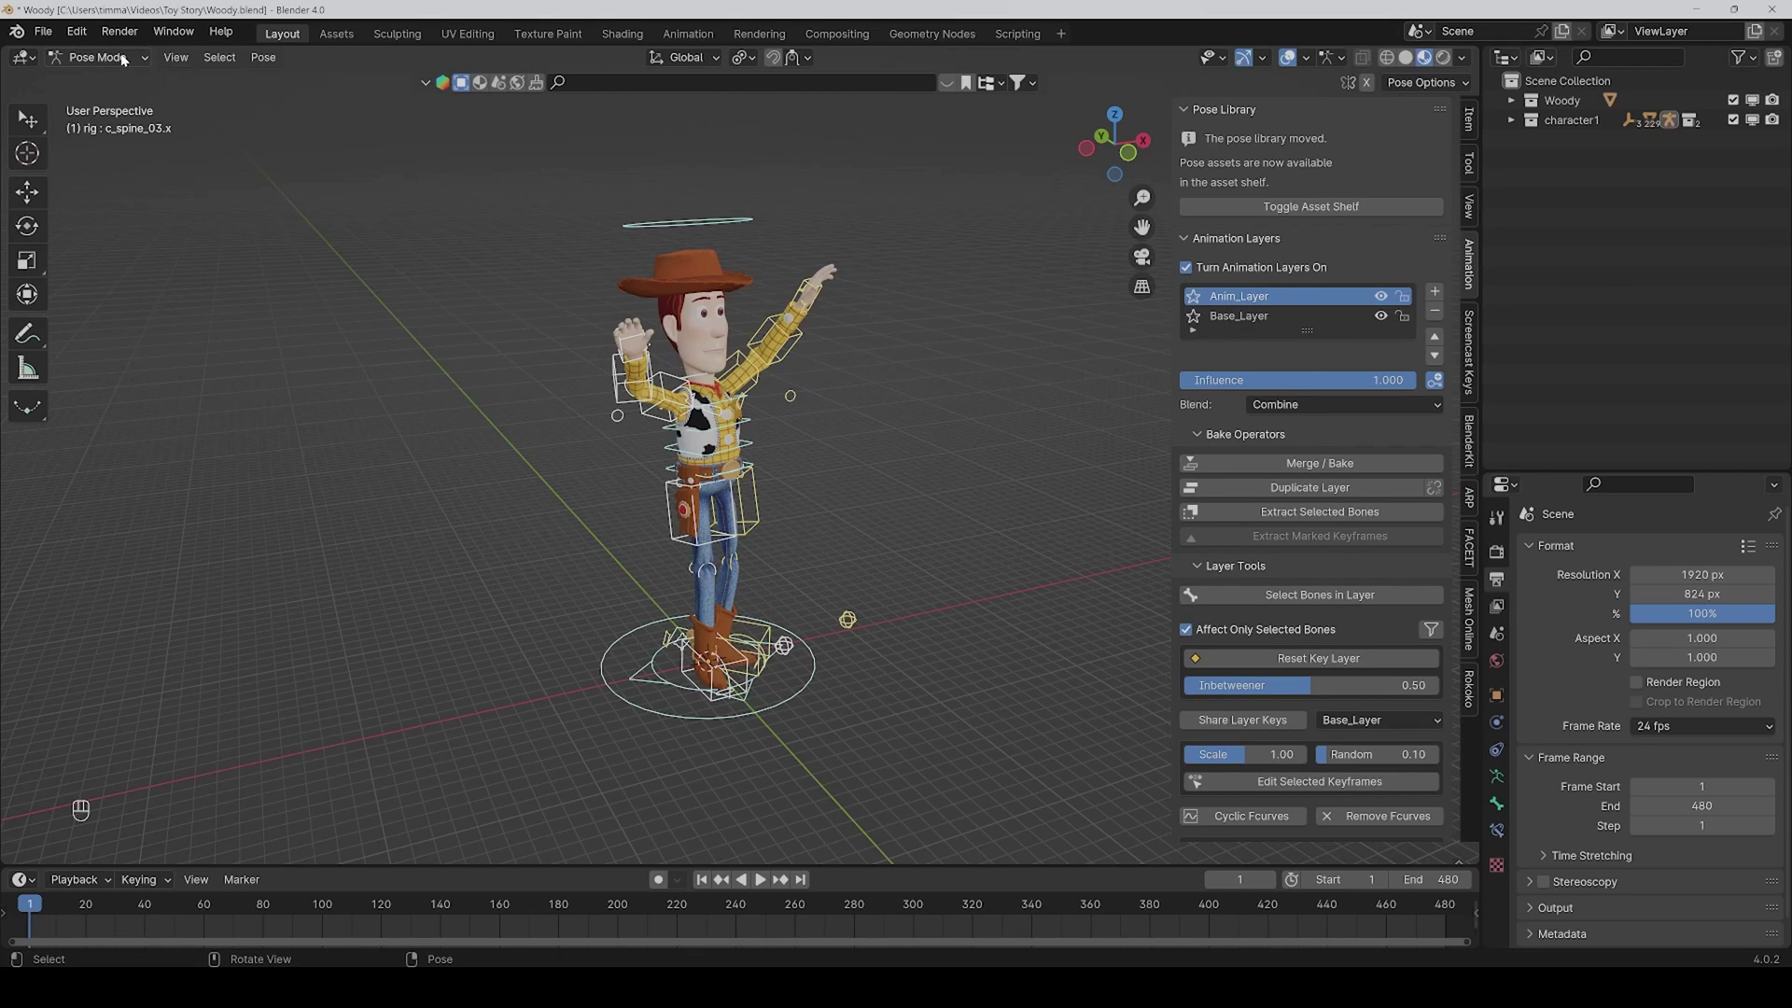
# - Rotate the character's left forearm bone slightly downward on Anim_Layer and insert a keyframe for it at frame 1
pyautogui.scroll(3, 795, 263)
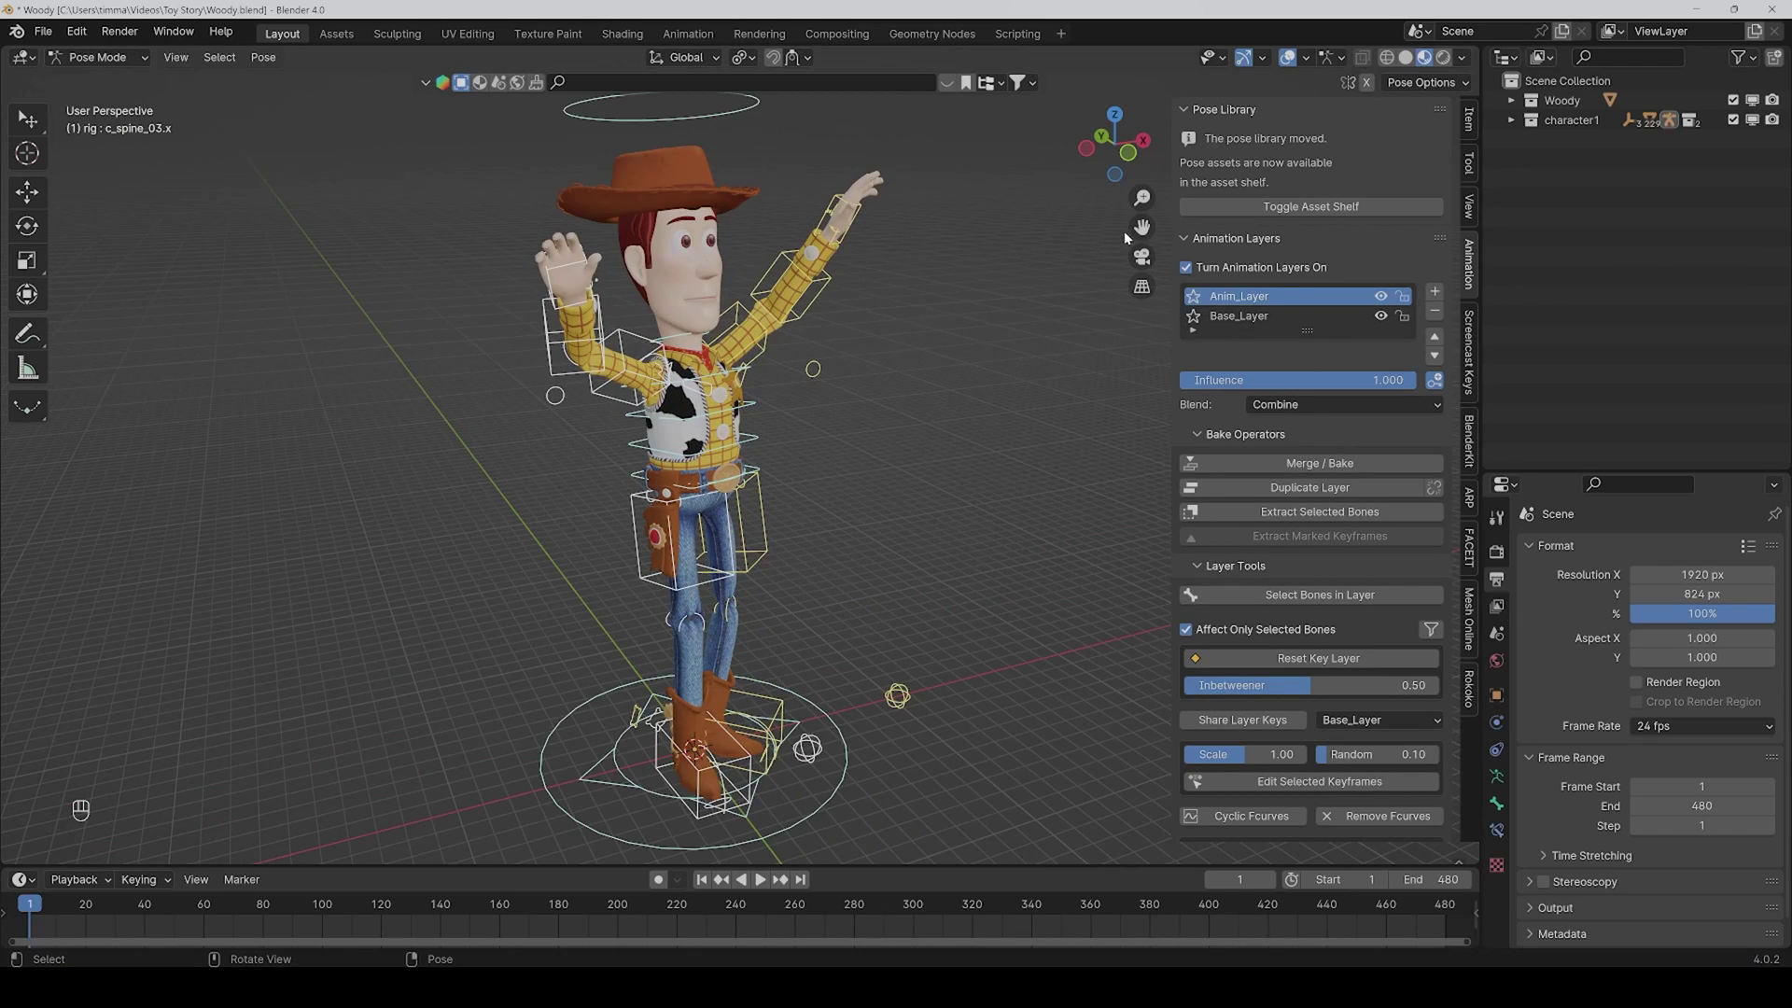
pyautogui.moveTo(1141, 227); pyautogui.dragTo(1141, 358)
pyautogui.click(861, 365)
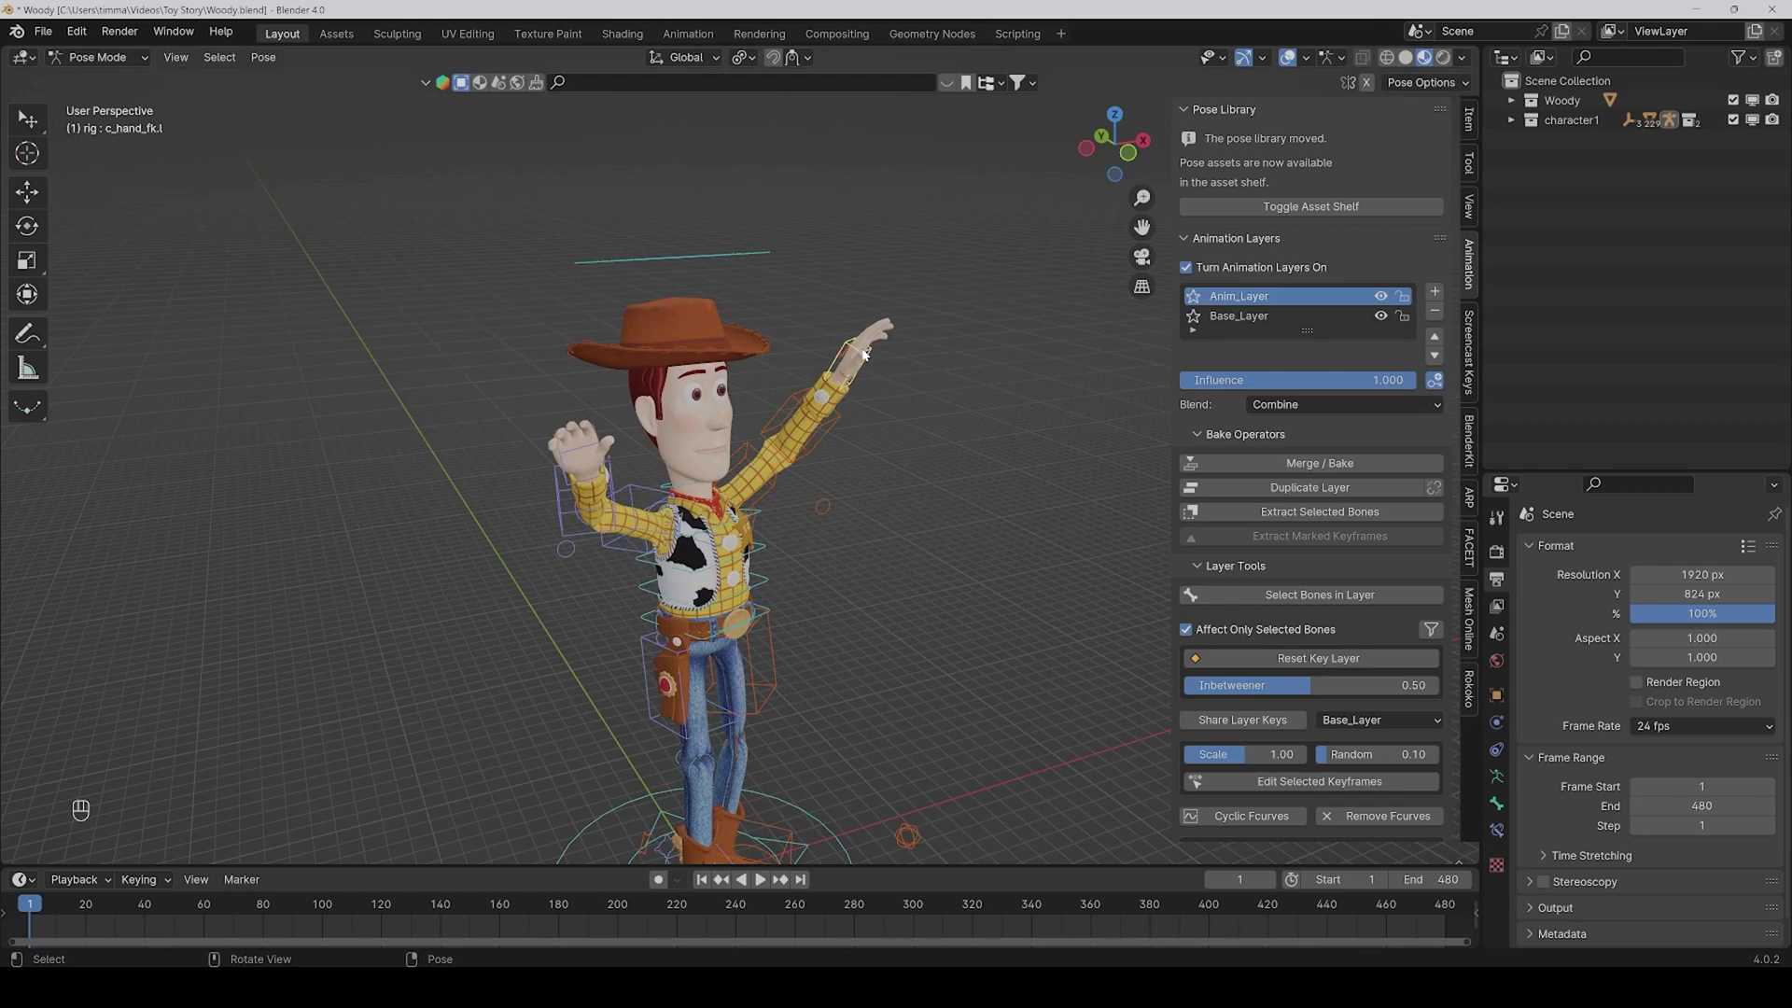
pyautogui.click(817, 420)
pyautogui.press('r')
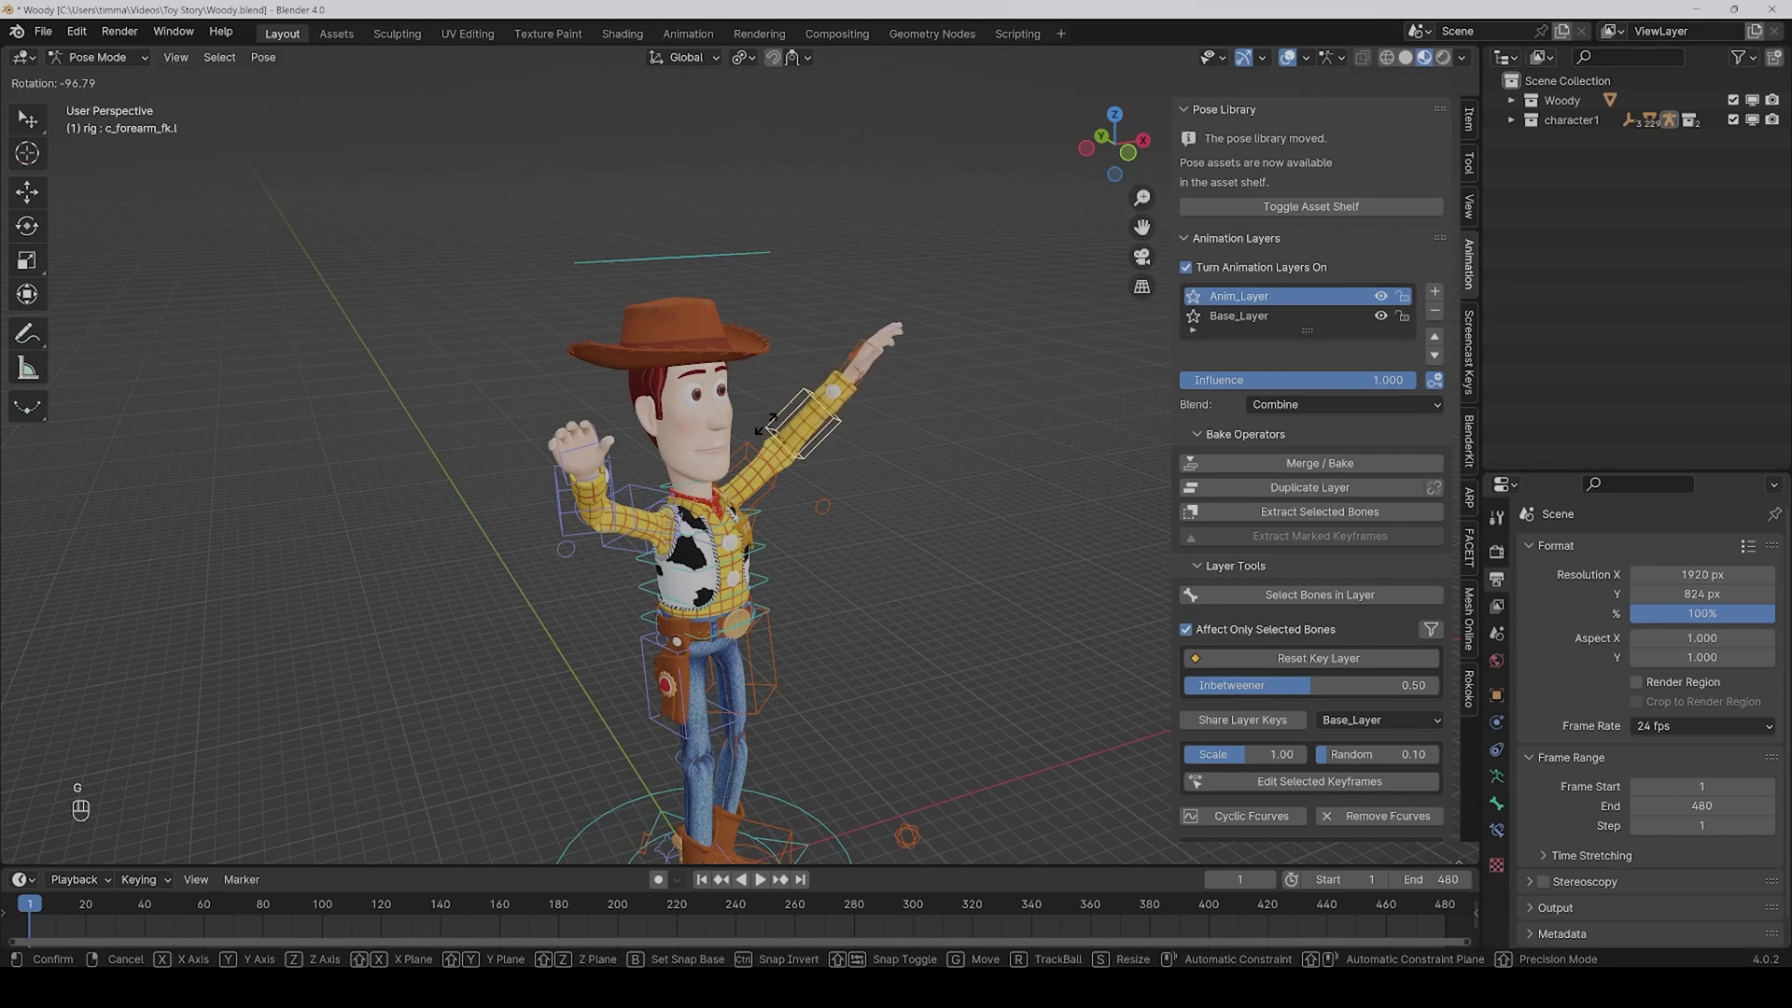
pyautogui.click(612, 377)
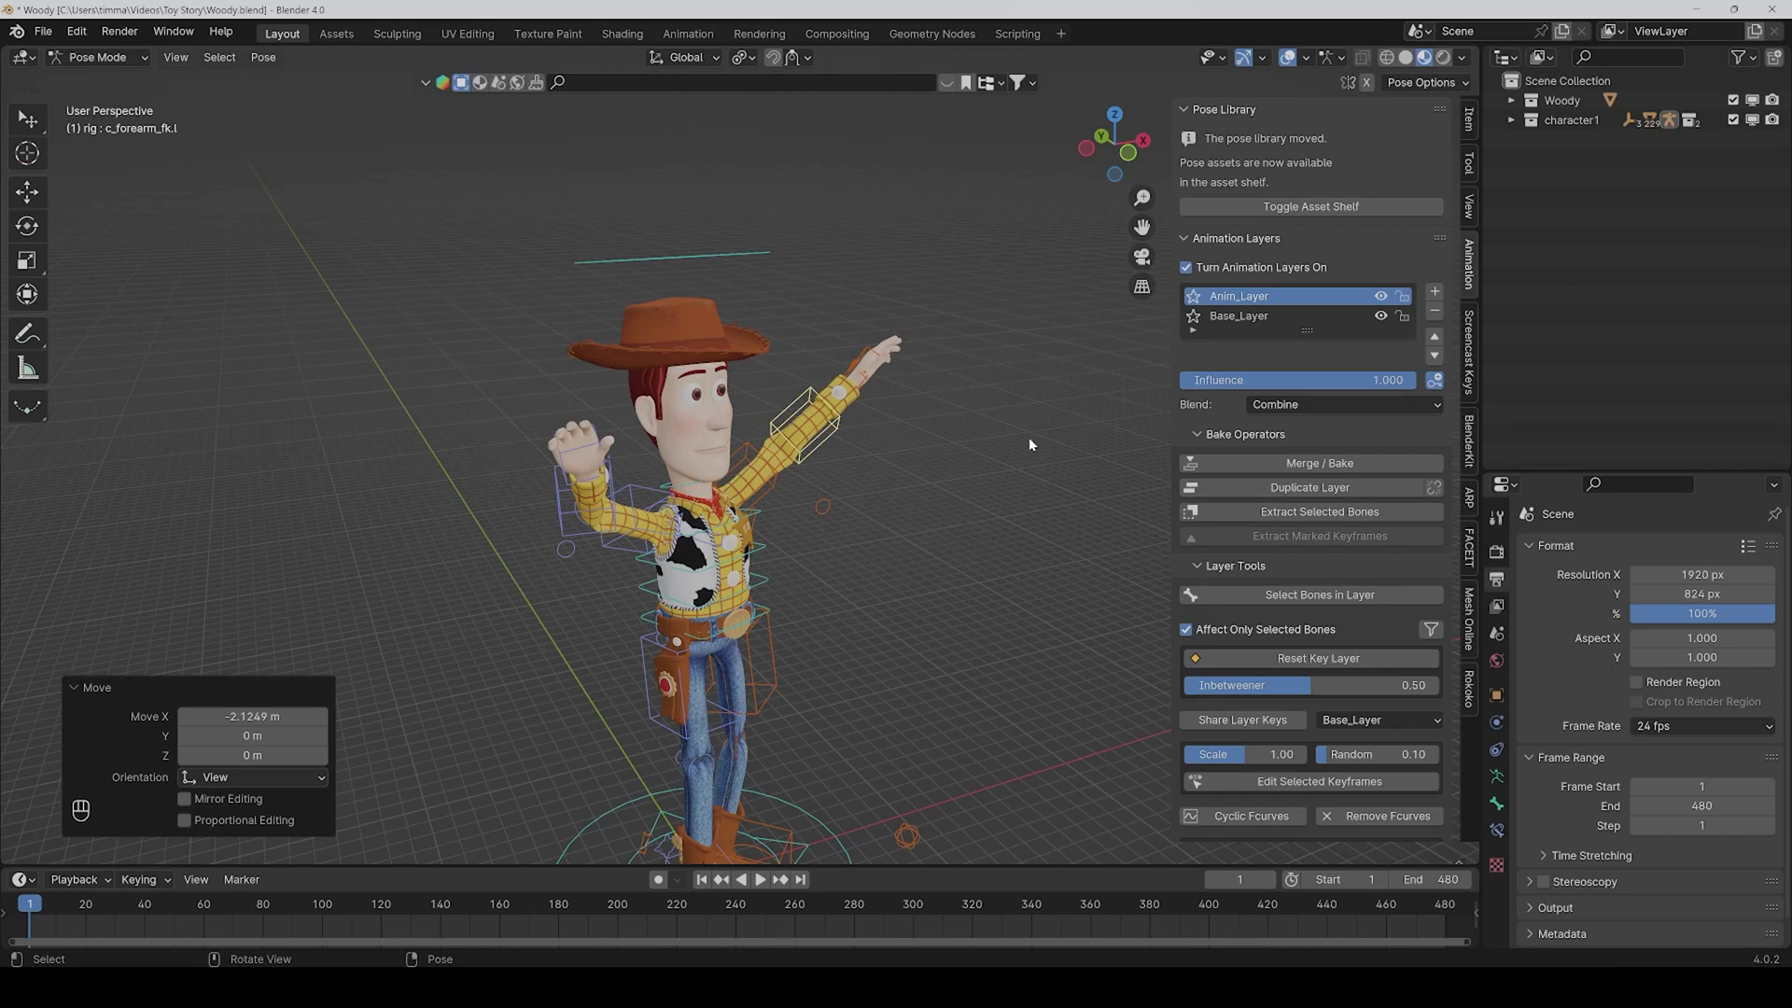
pyautogui.press('i')
pyautogui.click(1006, 488)
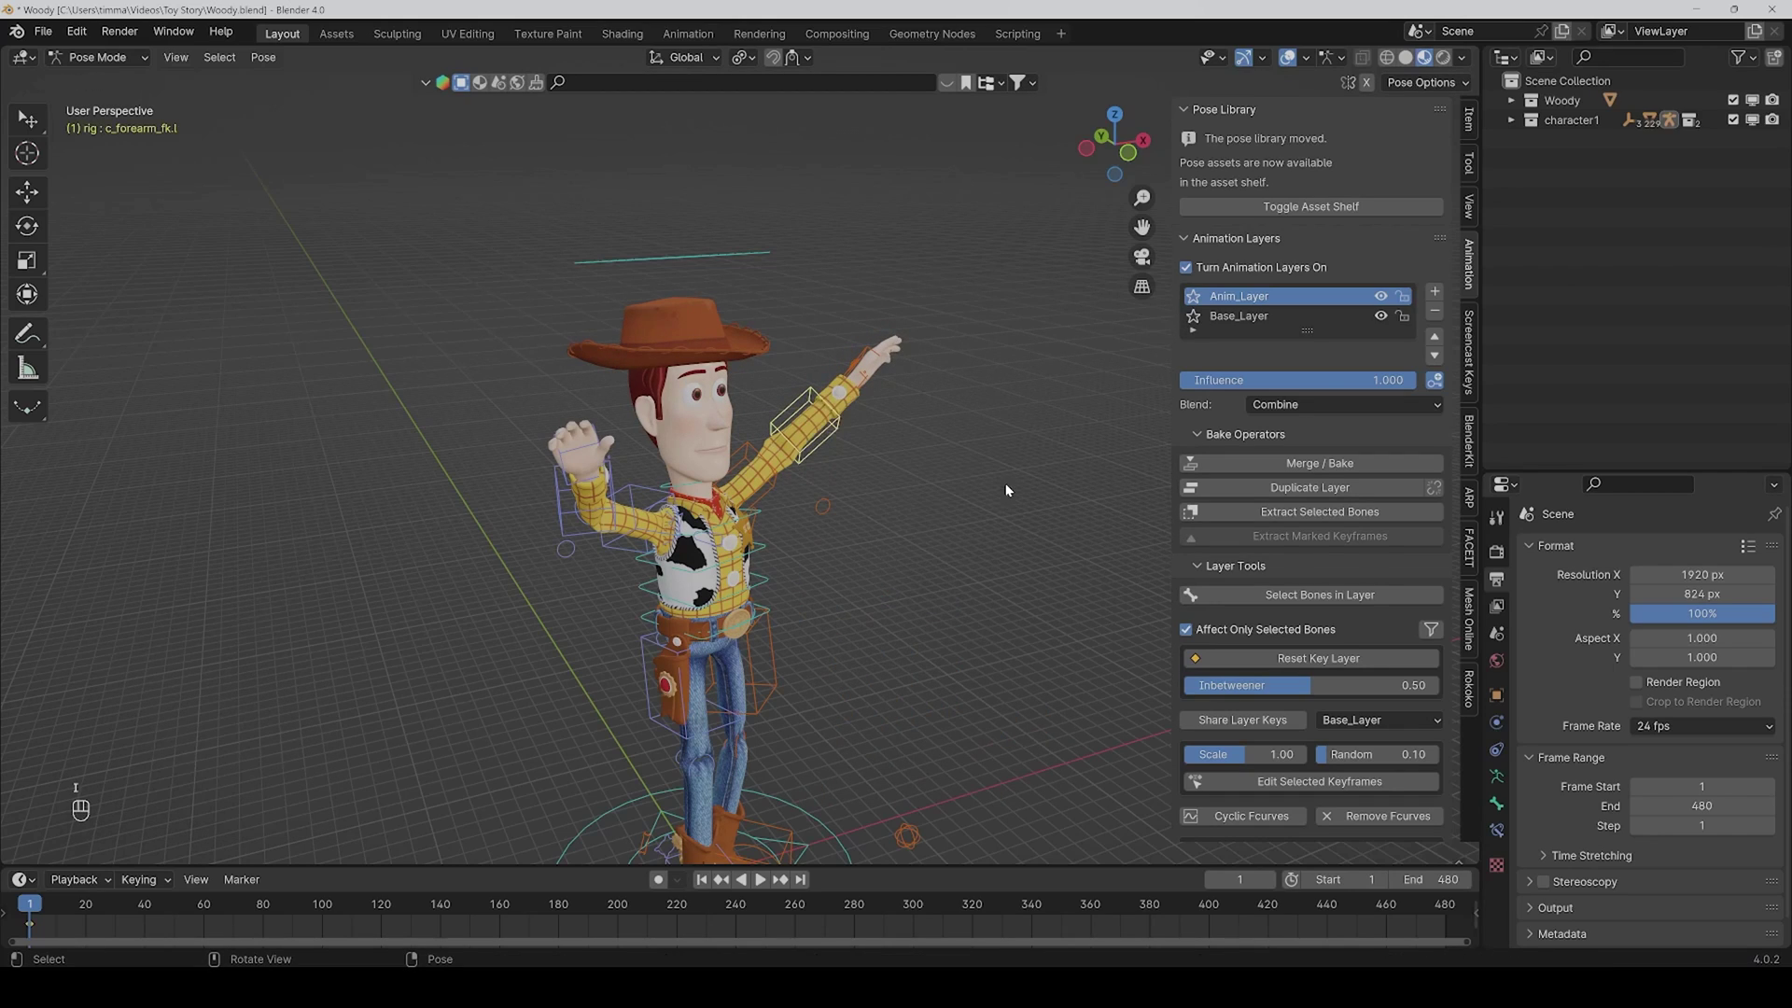
# - Tilt the head bone about 36 degrees toward the raised arm and keyframe it at frame 1 on Anim_Layer
pyautogui.scroll(-3, 1006, 490)
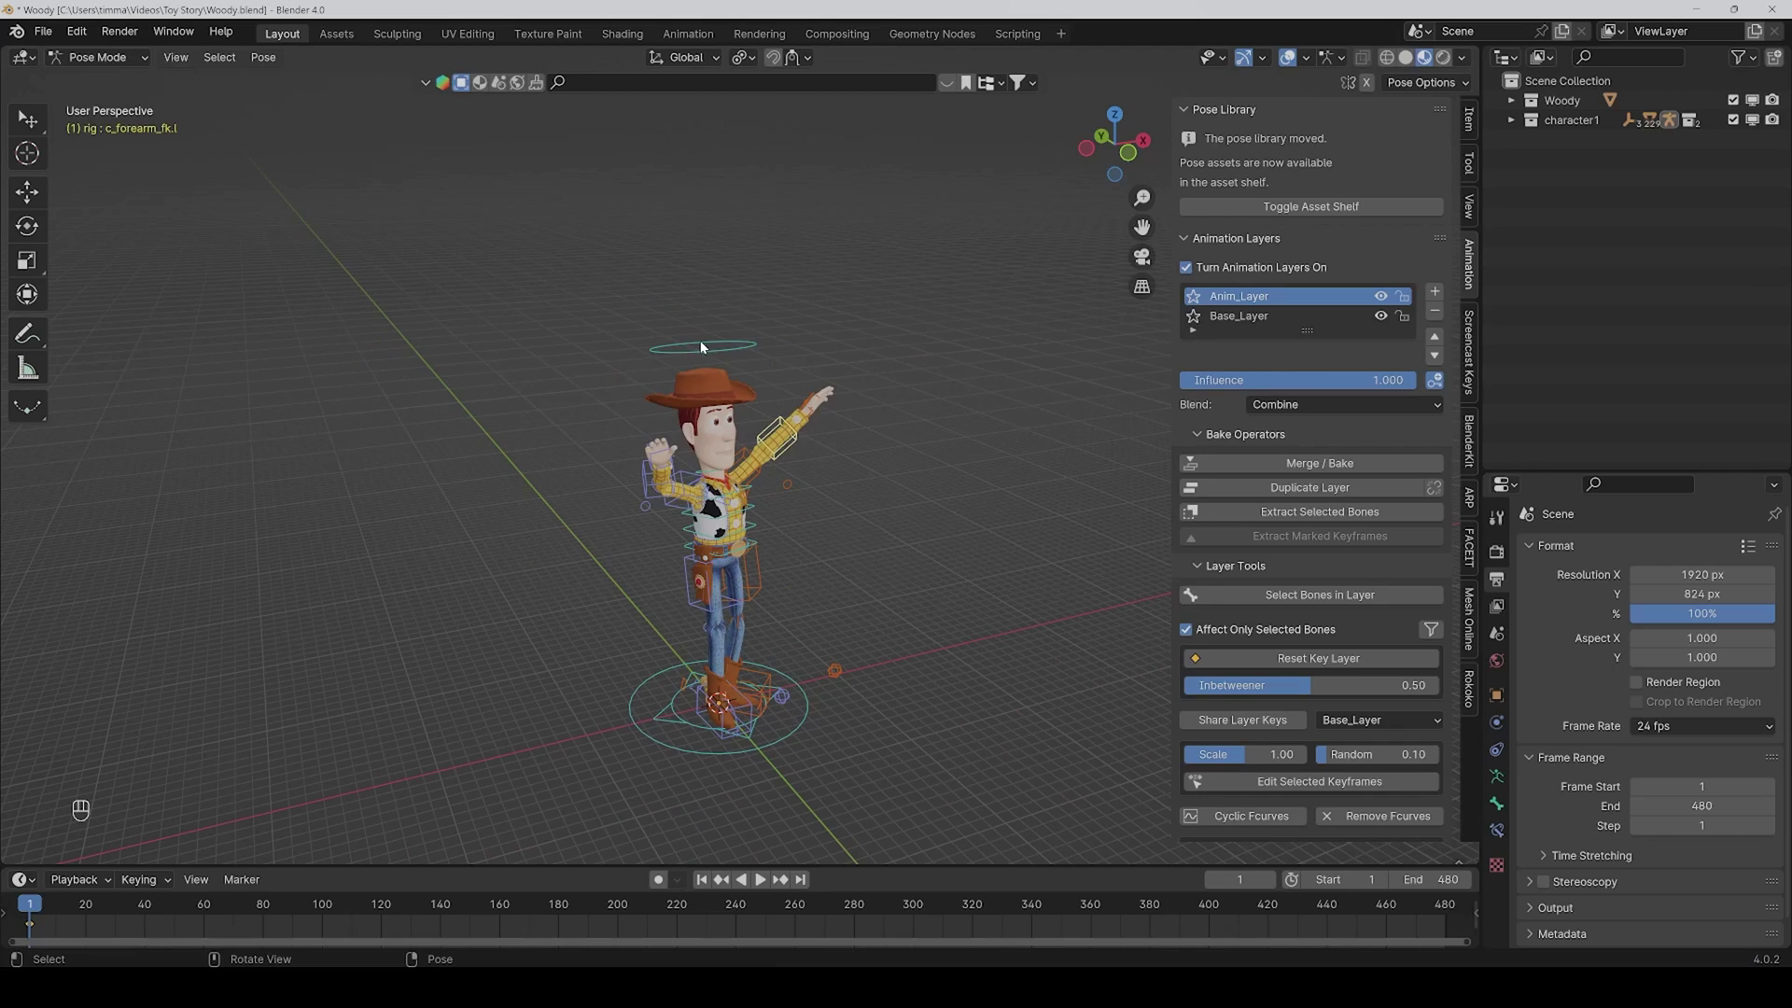
pyautogui.click(704, 346)
pyautogui.press('r')
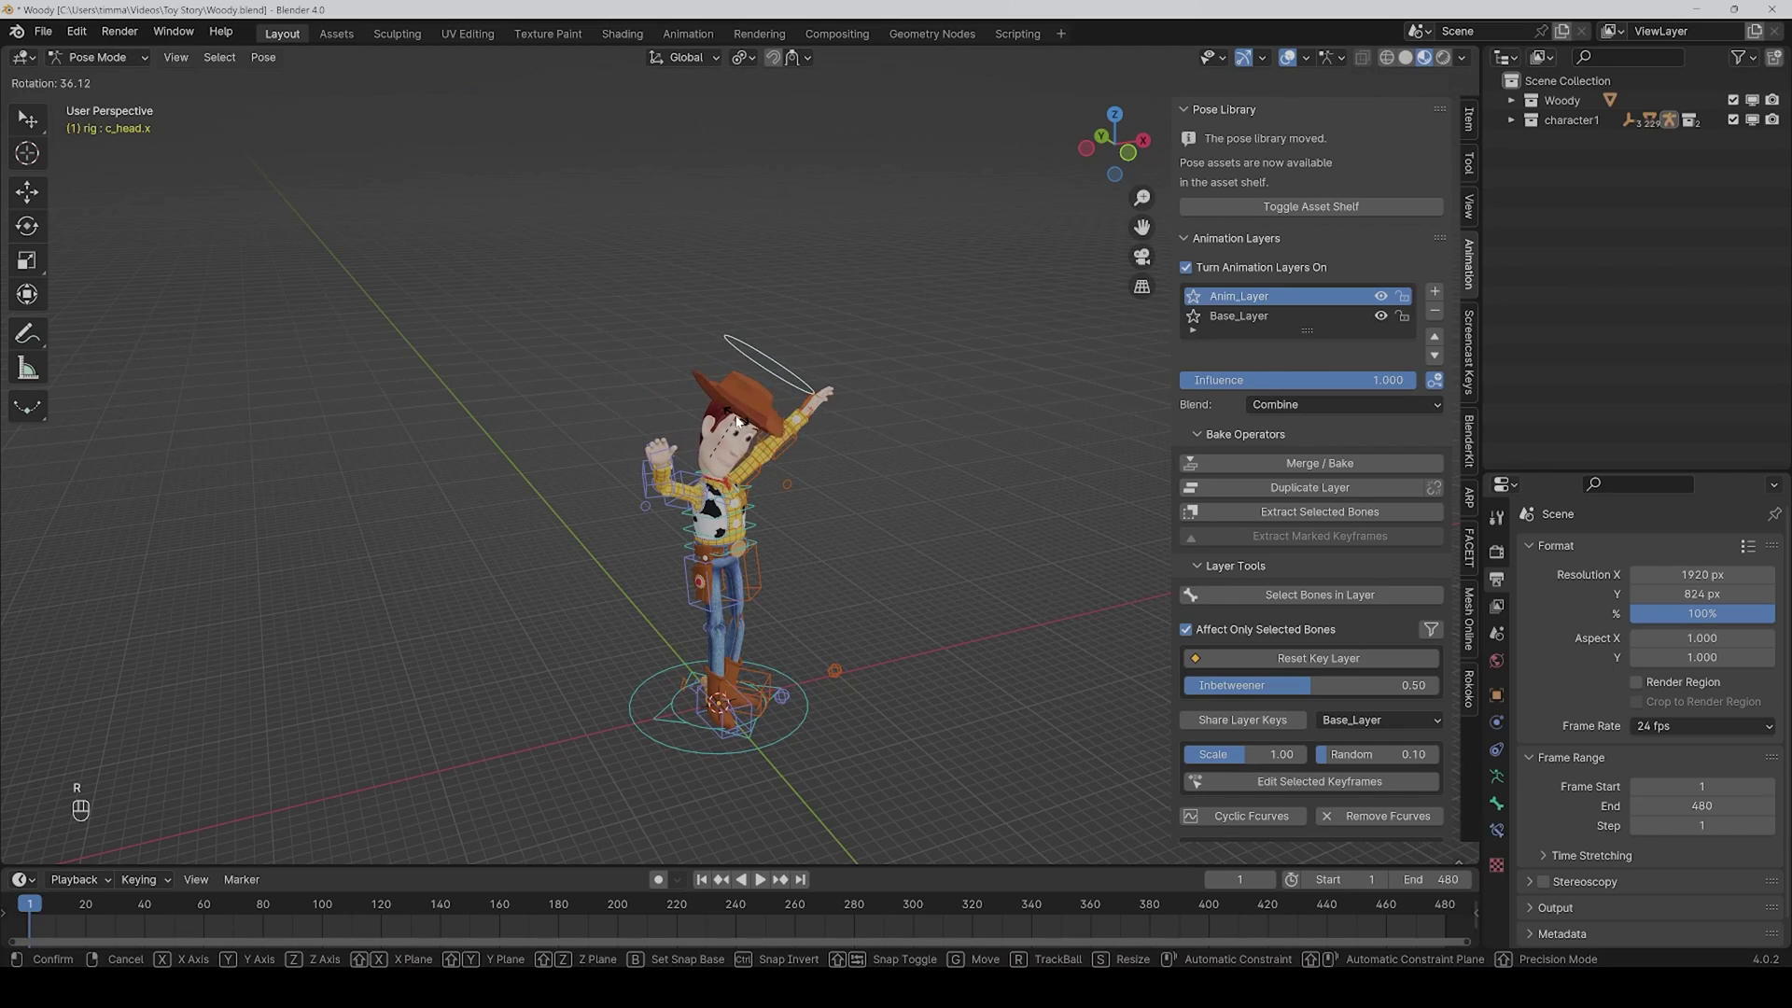
pyautogui.click(760, 418)
pyautogui.press('i')
pyautogui.click(759, 418)
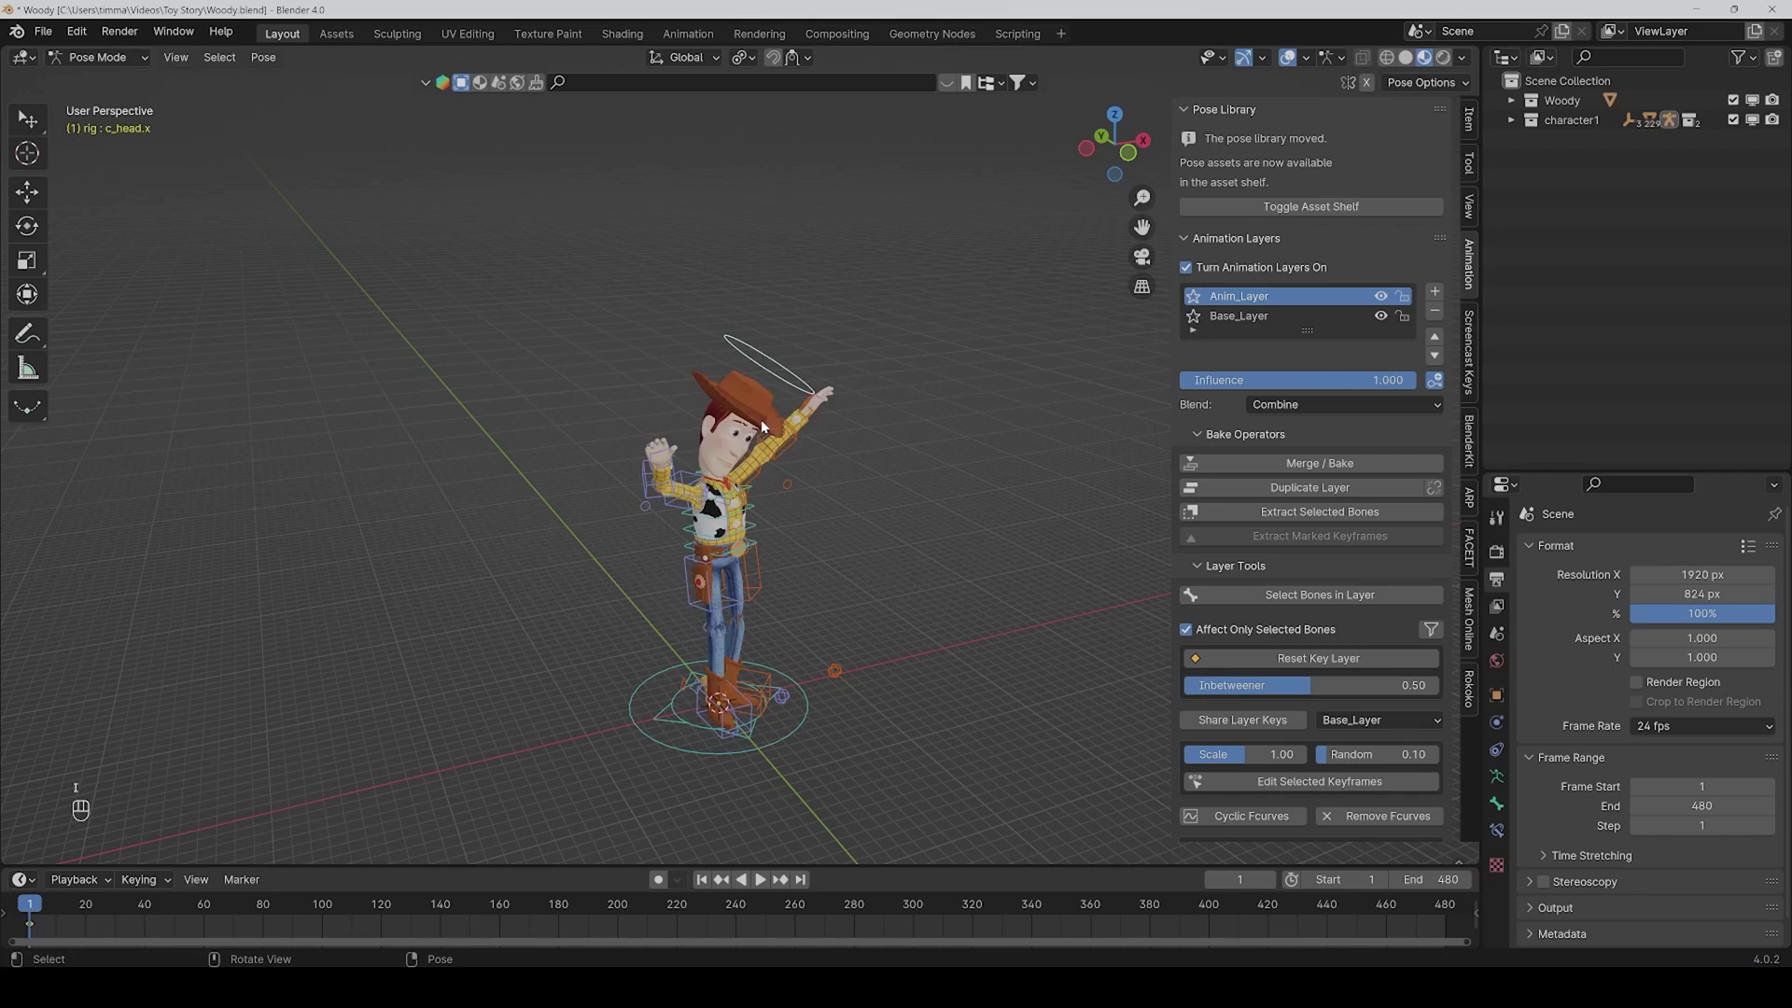
# - Play the layered animation from frame 1, check the tilted head from another angle, and stop playback
pyautogui.press('space')
pyautogui.moveTo(879, 610); pyautogui.dragTo(788, 612, button='middle')
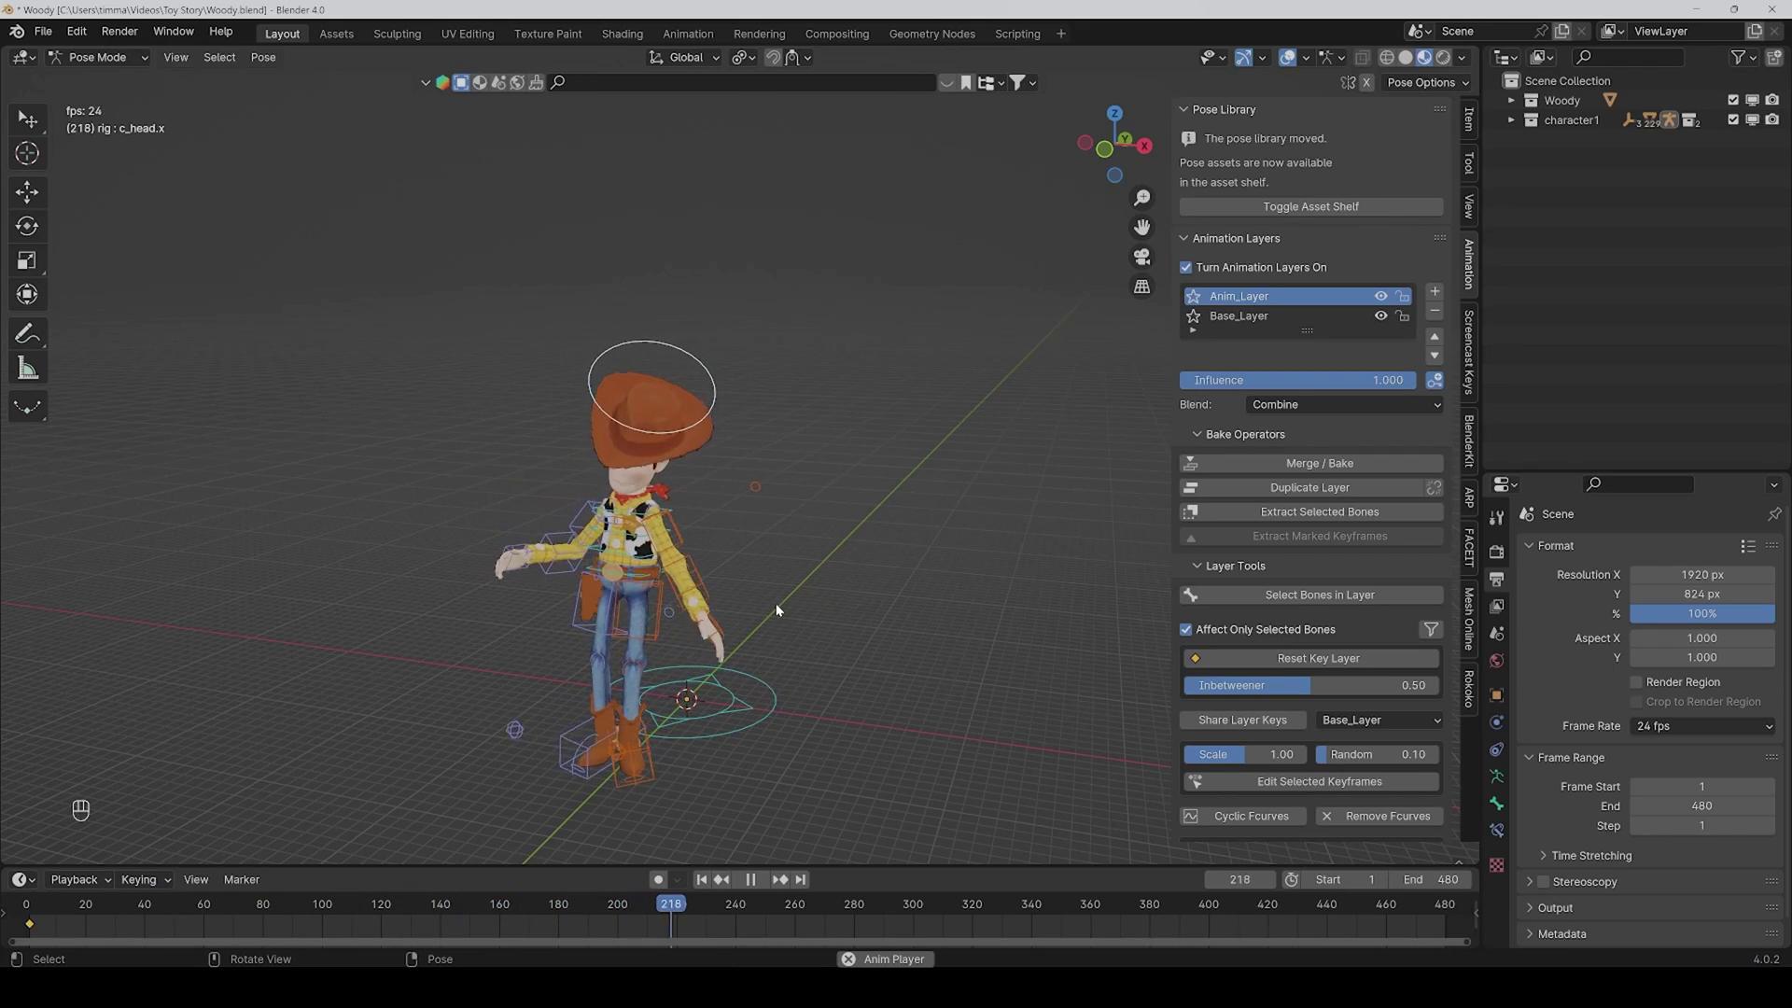
pyautogui.press('space')
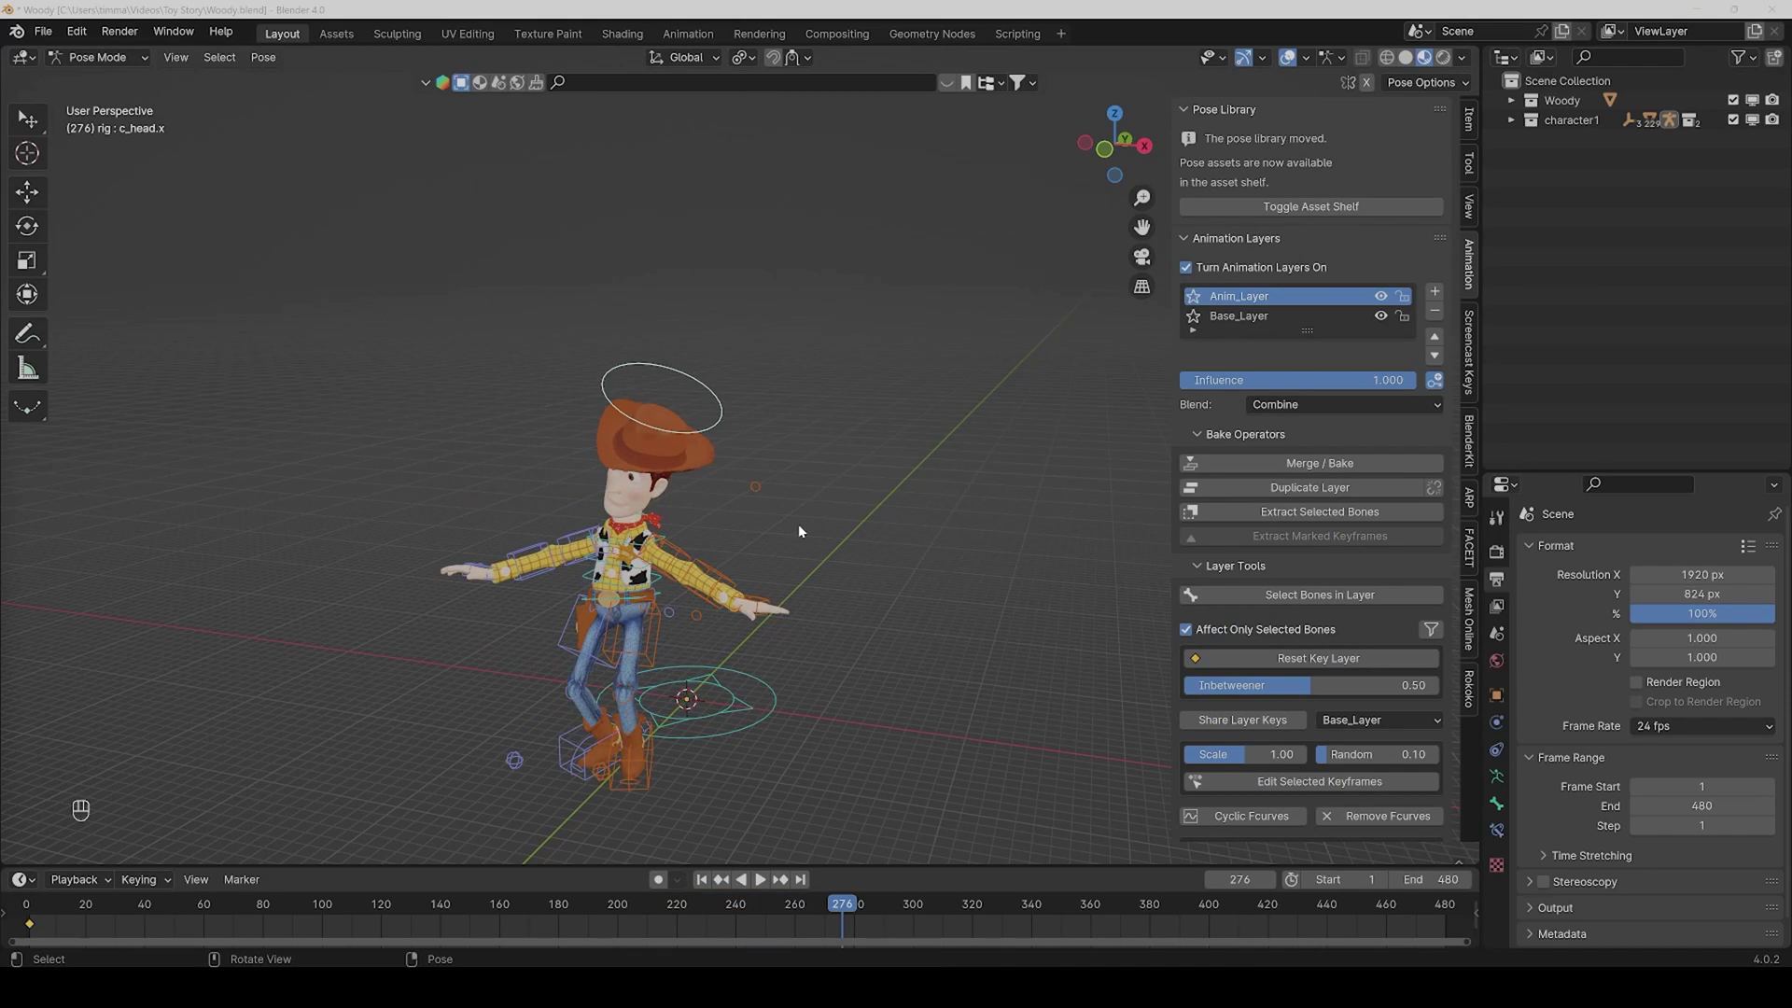